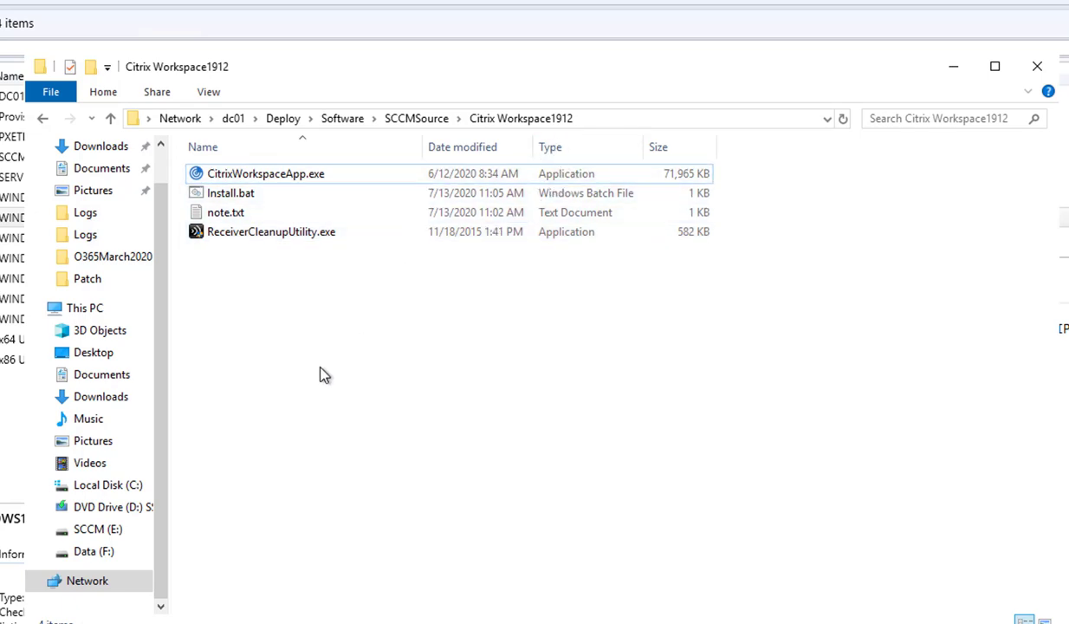
# Step: Select ReceiverCleanupUtility.exe, CitrixWorkspaceApp.exe and Install.bat in the Citrix Workspace1912 source folder
pyautogui.click(281, 241)
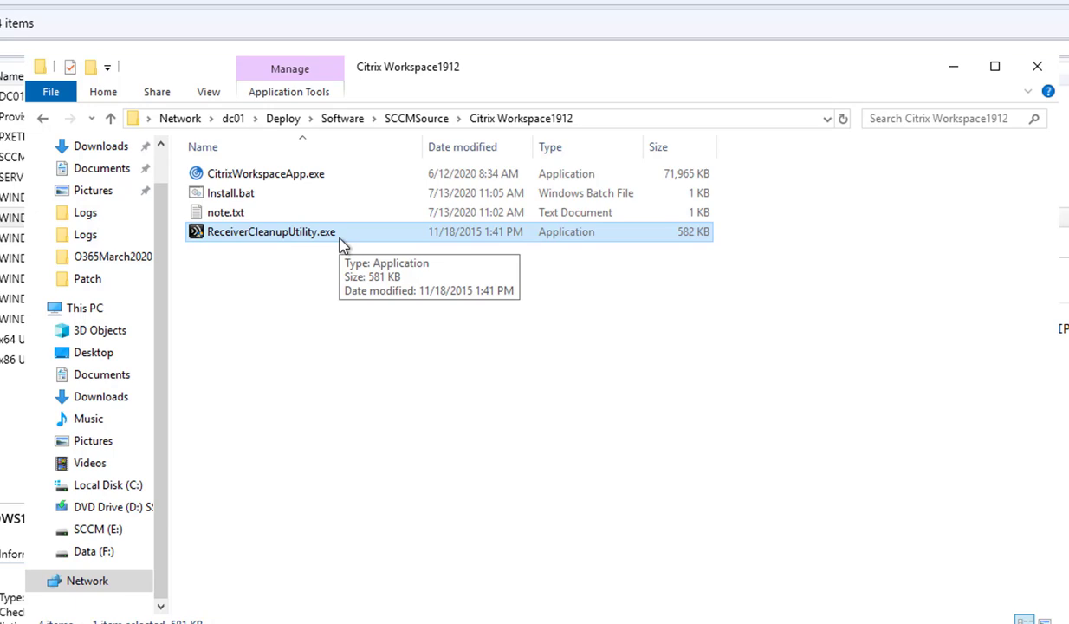
pyautogui.click(291, 180)
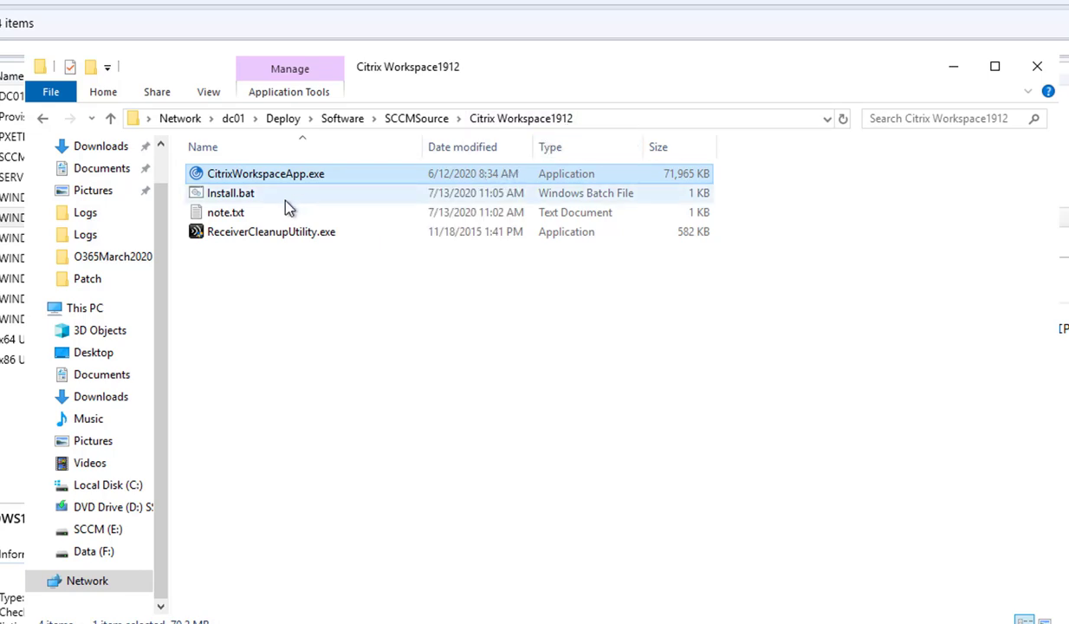
pyautogui.click(248, 196)
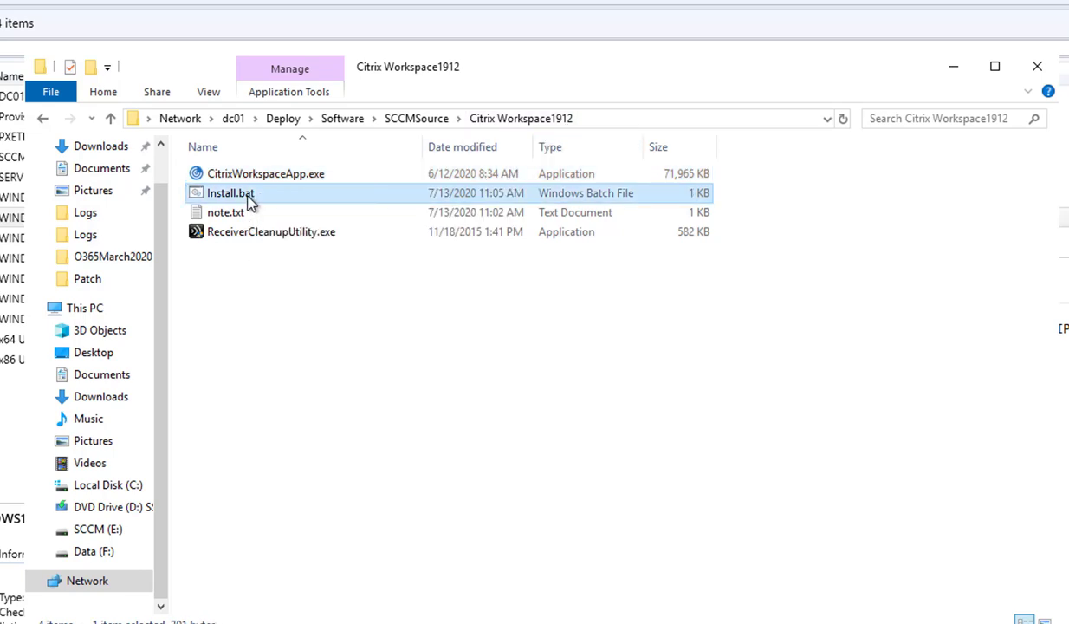
# Step: Open Install.bat in Notepad via Edit and turn on Word Wrap
pyautogui.rightClick(249, 199)
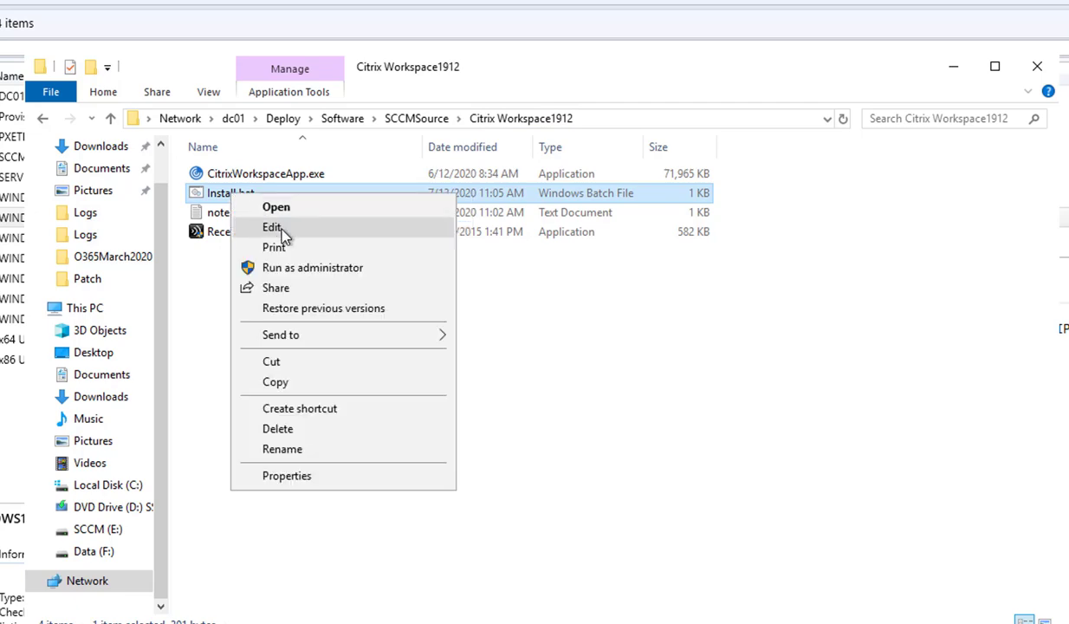
pyautogui.click(287, 230)
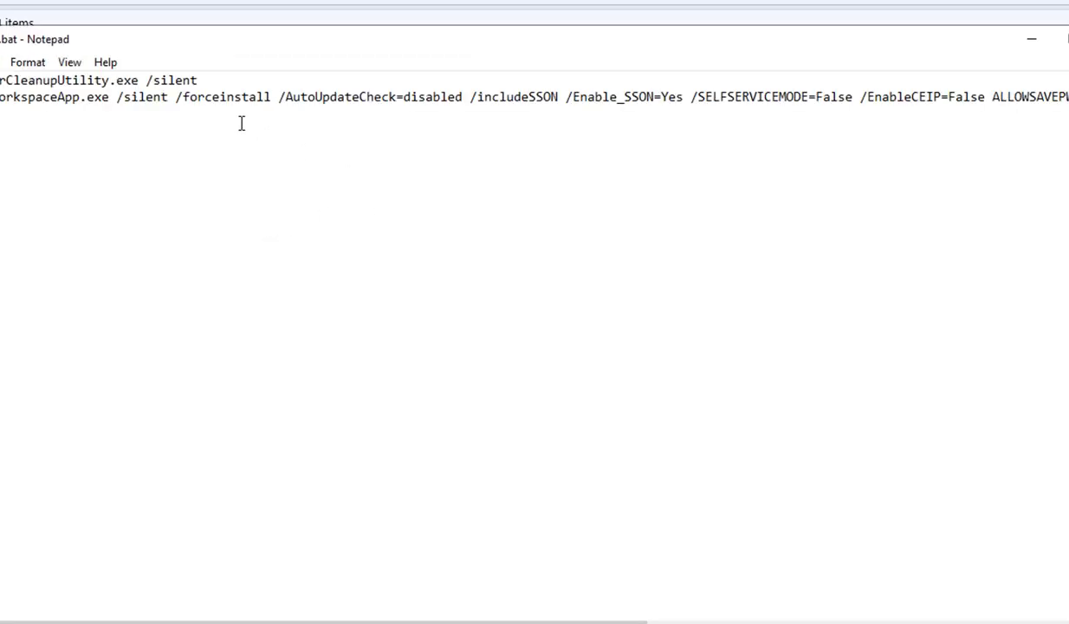
pyautogui.click(31, 68)
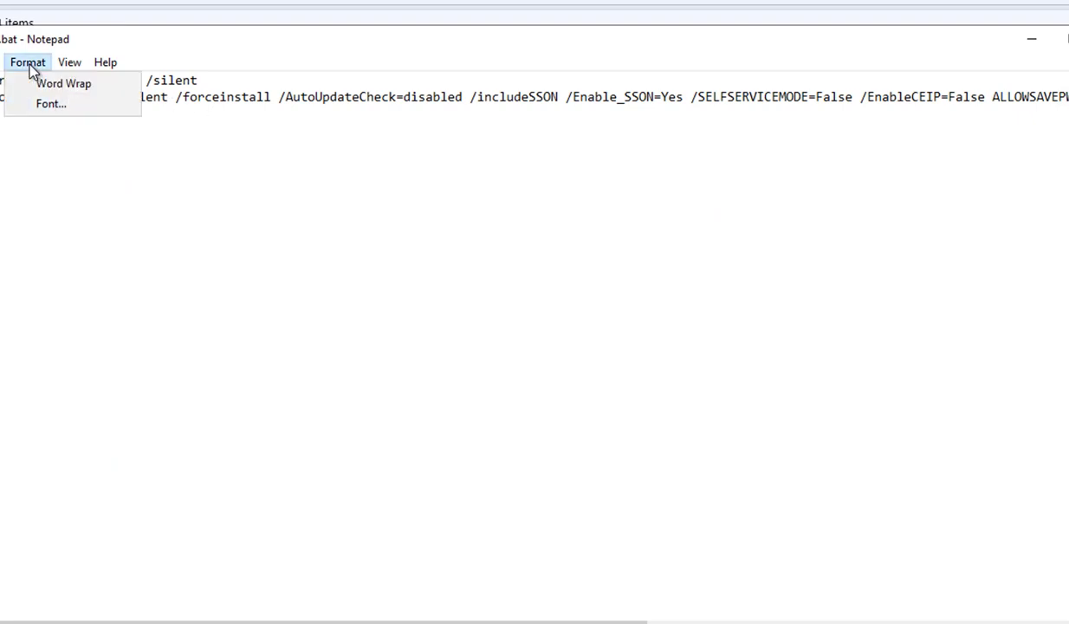
pyautogui.click(48, 83)
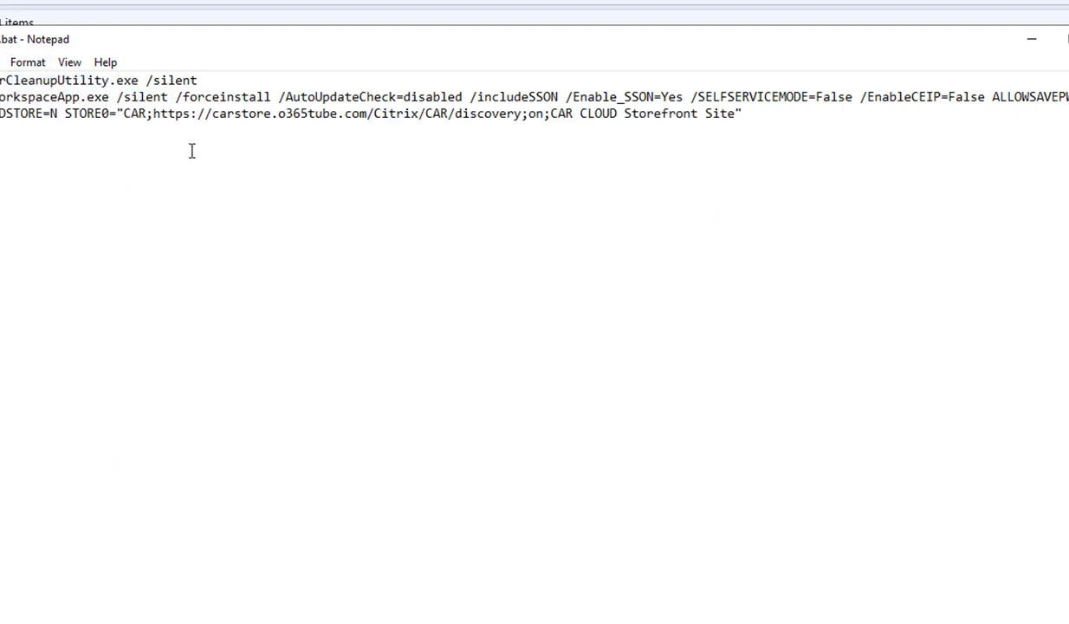
# Step: Highlight the ReceiverCleanupUtility.exe /silent line and the start of the CitrixWorkspaceApp.exe install command
pyautogui.moveTo(202, 79); pyautogui.dragTo(0, 47)
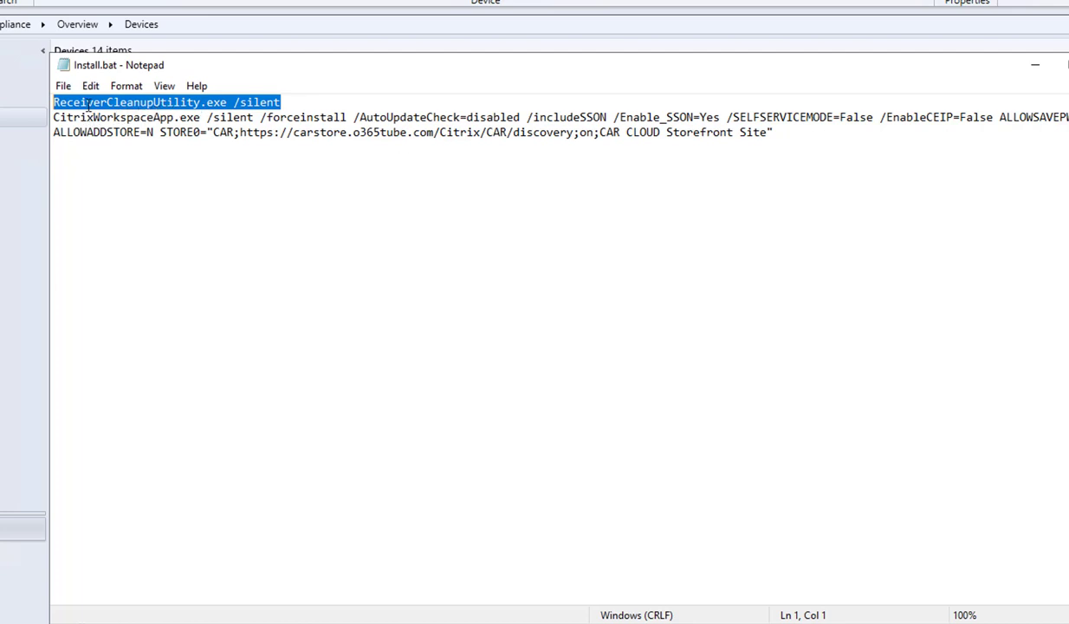
pyautogui.moveTo(53, 117); pyautogui.dragTo(192, 114)
pyautogui.click(284, 102)
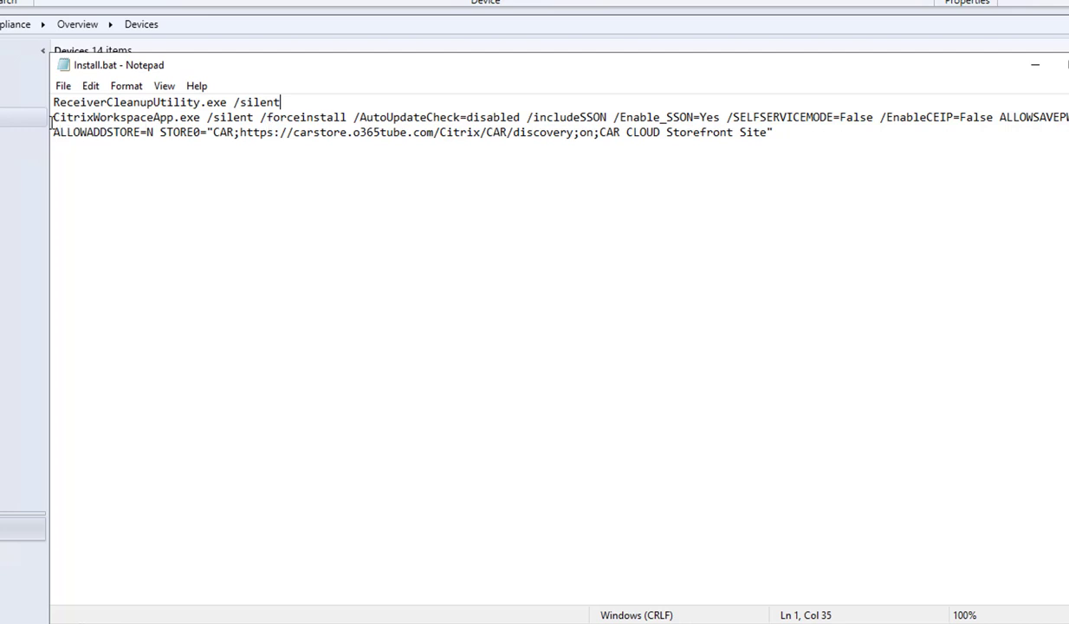
pyautogui.moveTo(53, 118); pyautogui.dragTo(206, 118)
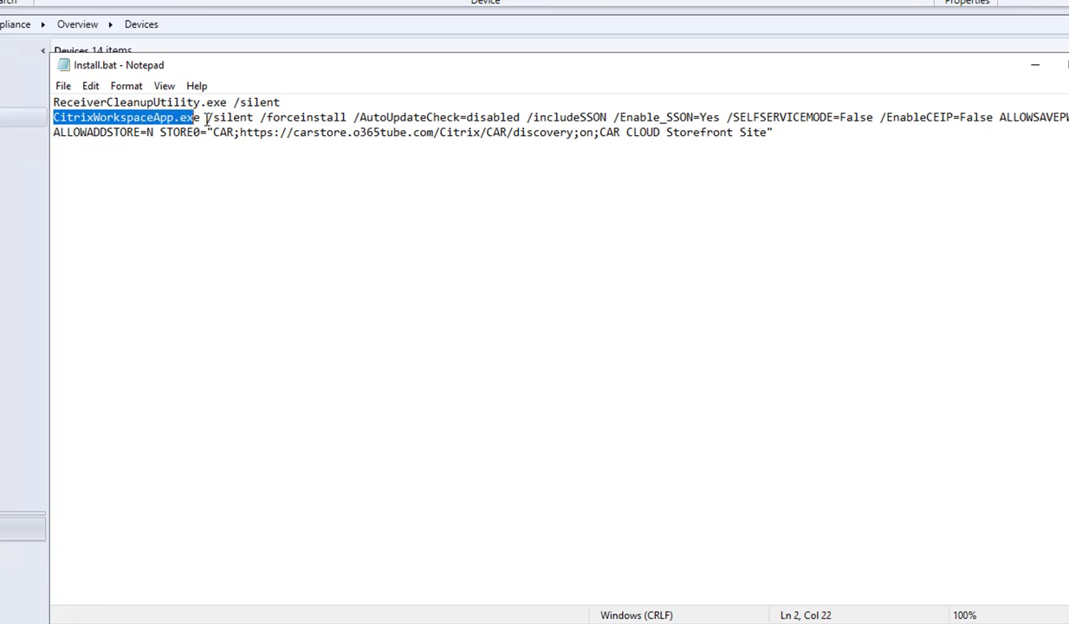
pyautogui.click(167, 102)
pyautogui.moveTo(54, 102); pyautogui.dragTo(286, 101)
pyautogui.click(283, 102)
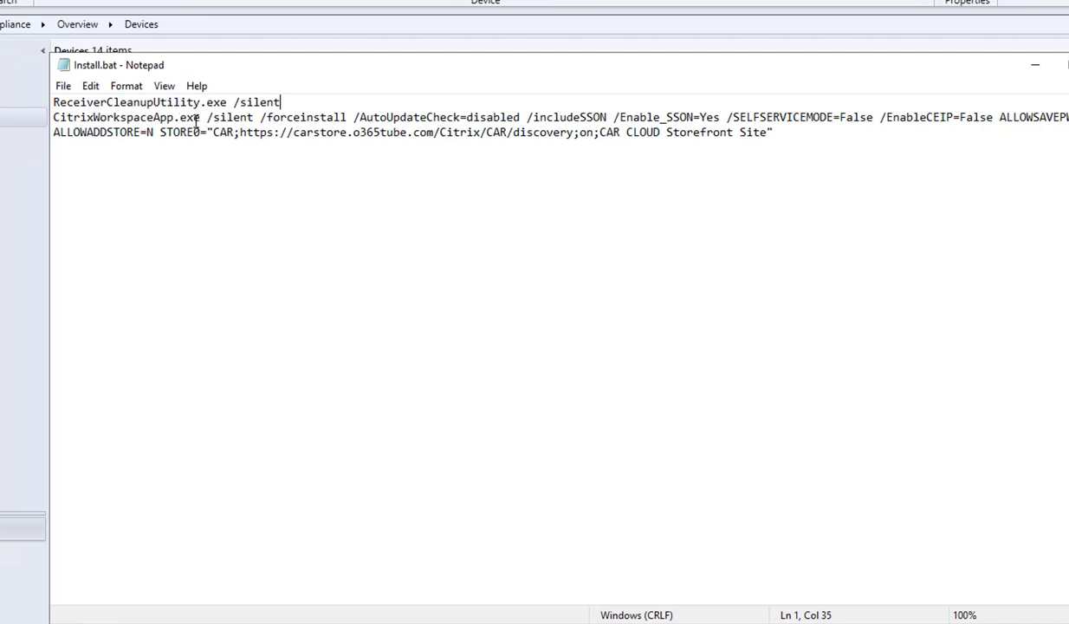
pyautogui.moveTo(206, 118); pyautogui.dragTo(350, 121)
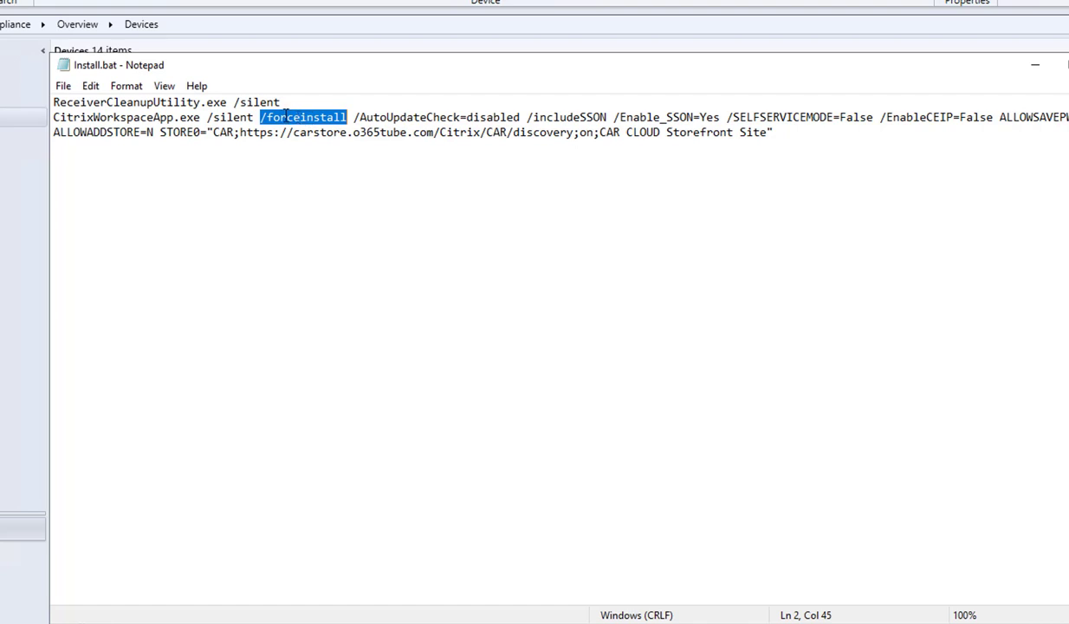
pyautogui.moveTo(283, 102); pyautogui.dragTo(7, 72)
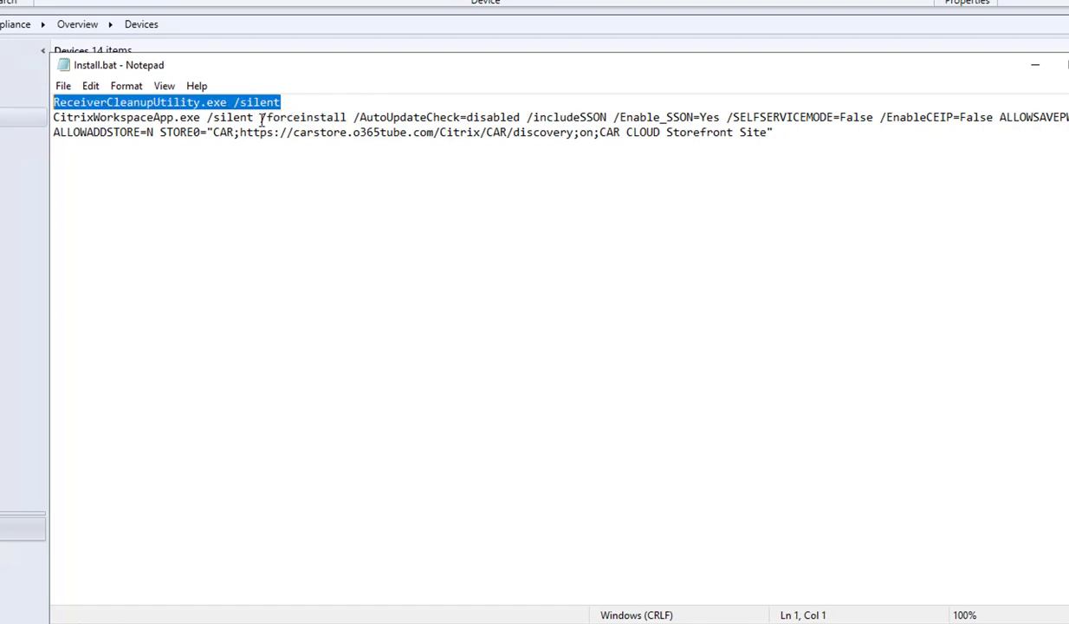
pyautogui.moveTo(260, 117); pyautogui.dragTo(357, 116)
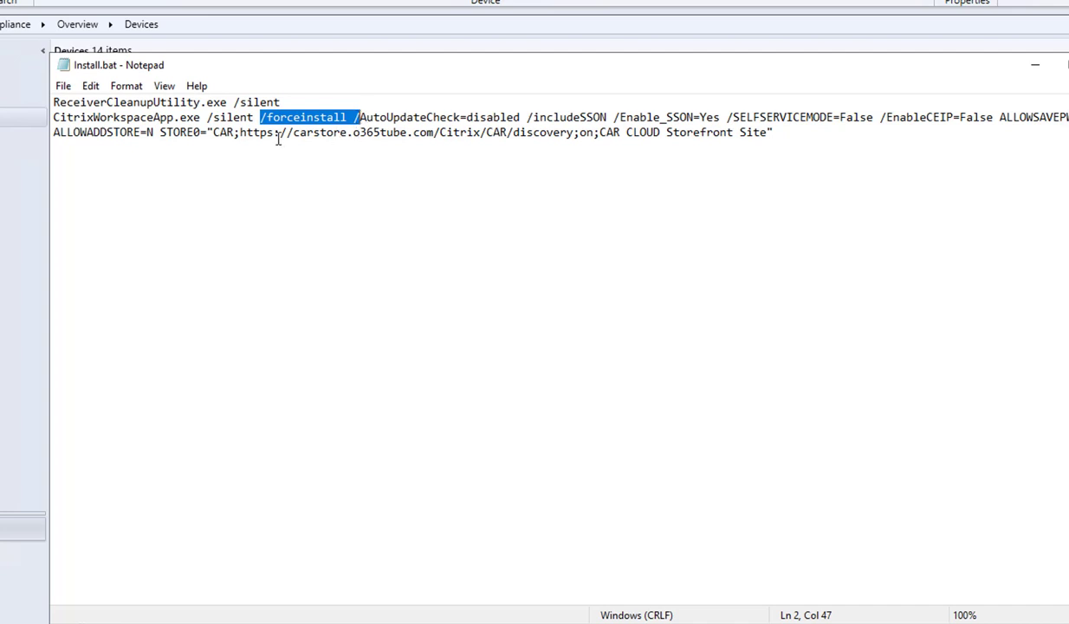
pyautogui.click(307, 117)
pyautogui.click(350, 117)
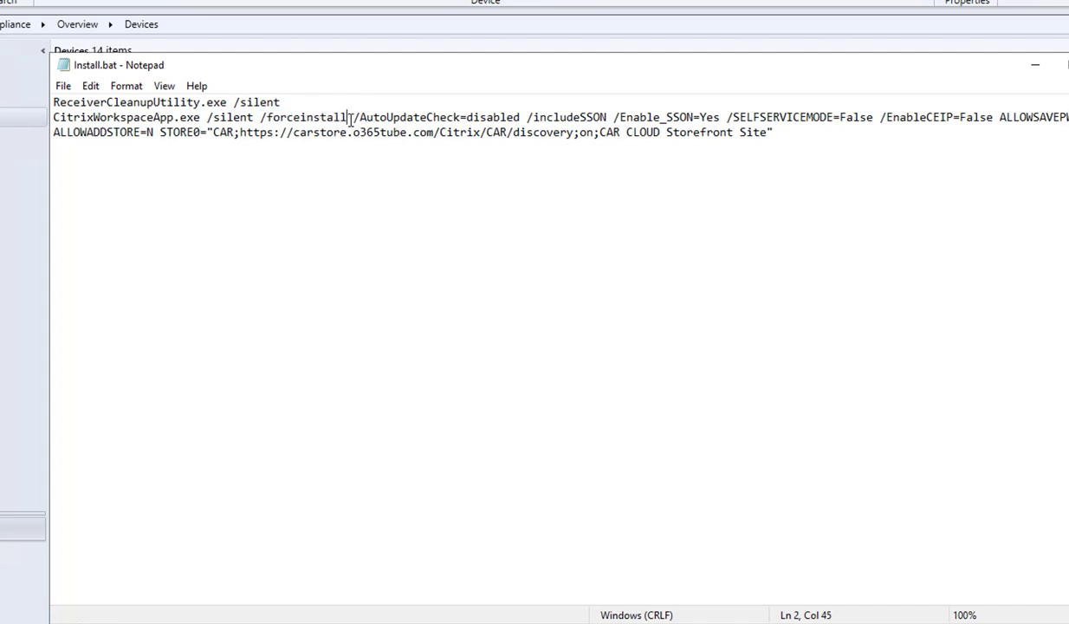
pyautogui.click(532, 119)
pyautogui.moveTo(532, 118); pyautogui.dragTo(571, 123)
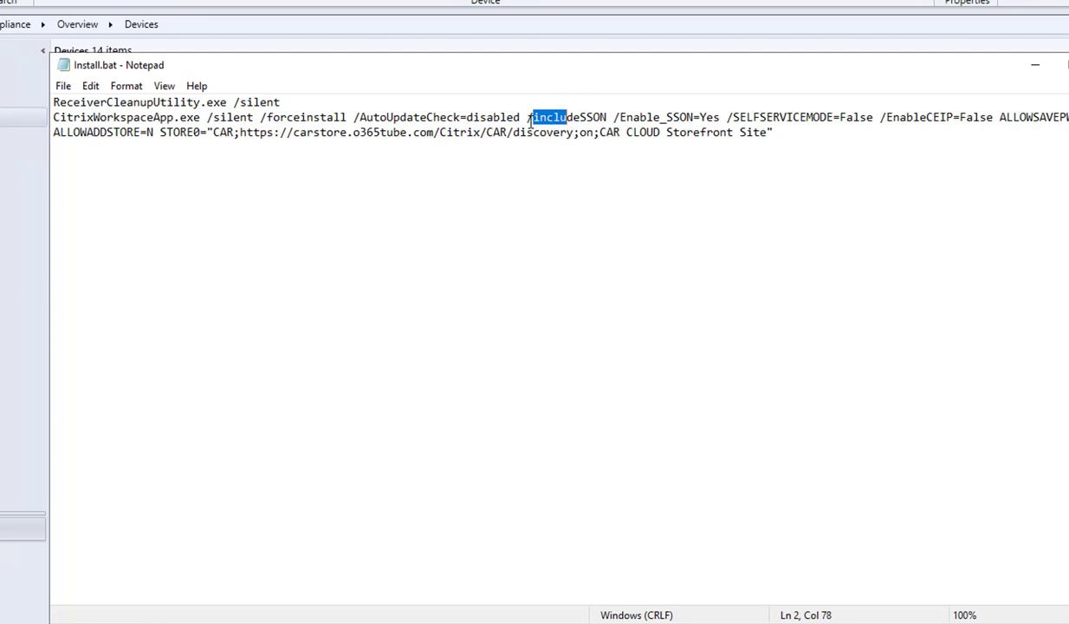
pyautogui.click(528, 119)
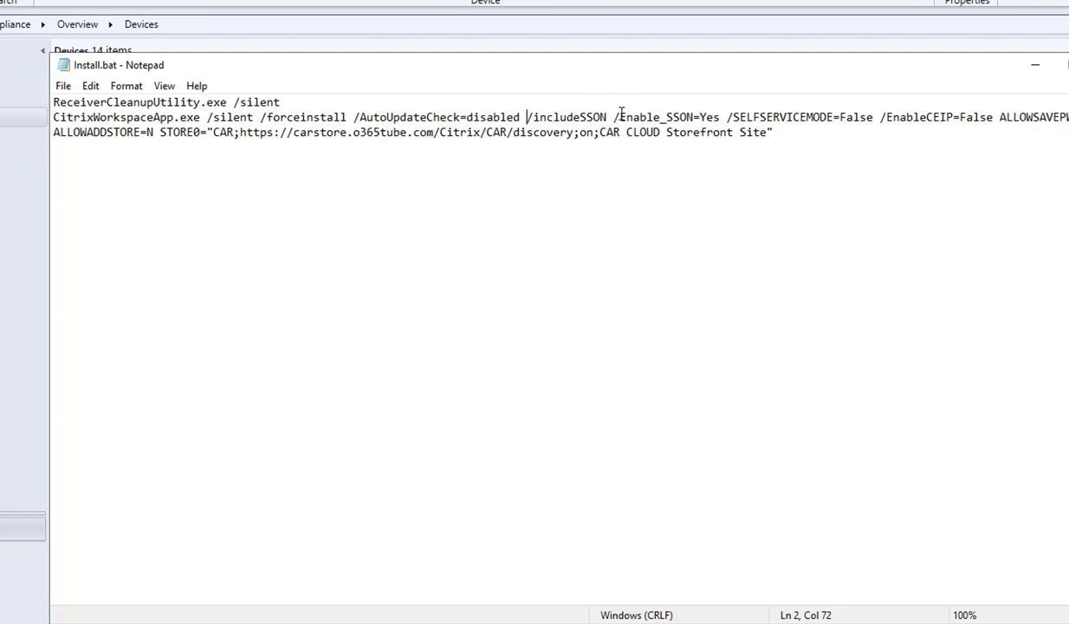
pyautogui.moveTo(620, 117); pyautogui.dragTo(690, 117)
pyautogui.click(699, 116)
pyautogui.moveTo(886, 118); pyautogui.dragTo(955, 117)
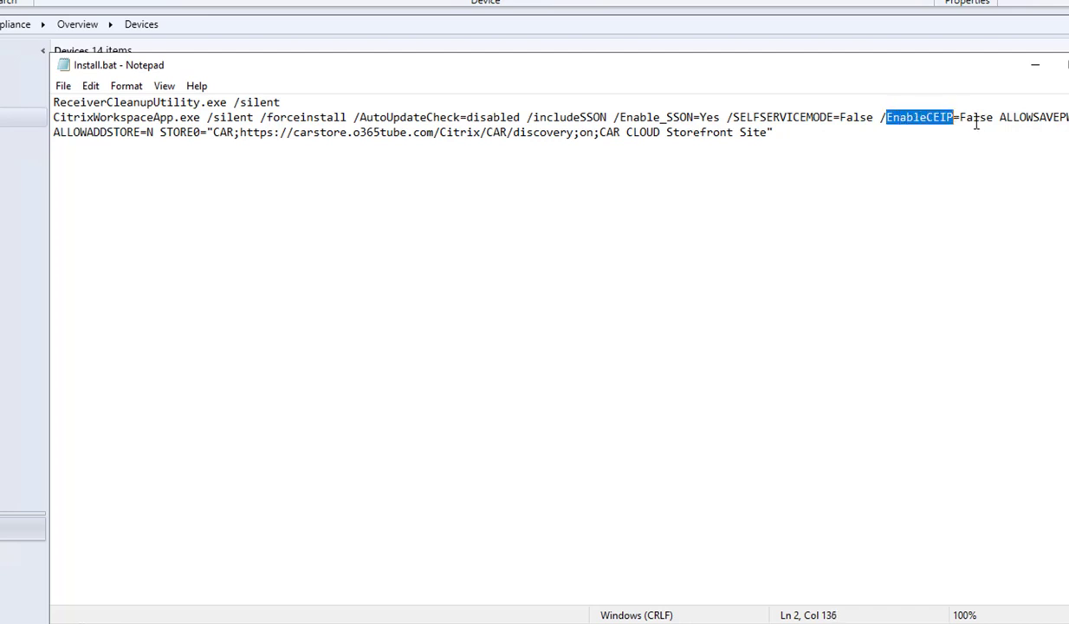
pyautogui.moveTo(999, 119); pyautogui.dragTo(1067, 123)
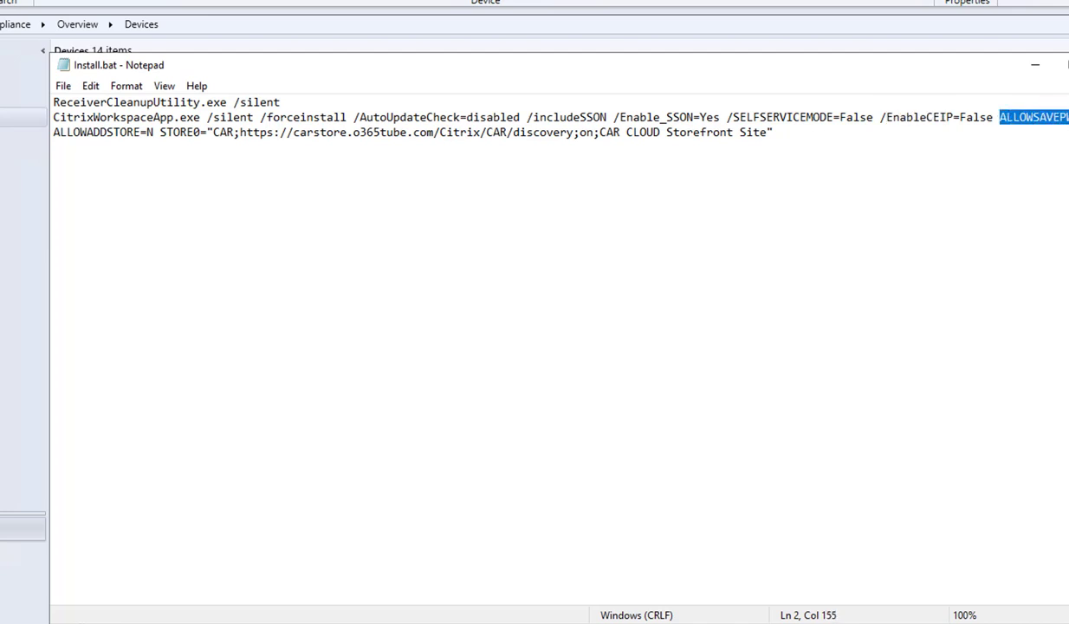
pyautogui.click(1068, 121)
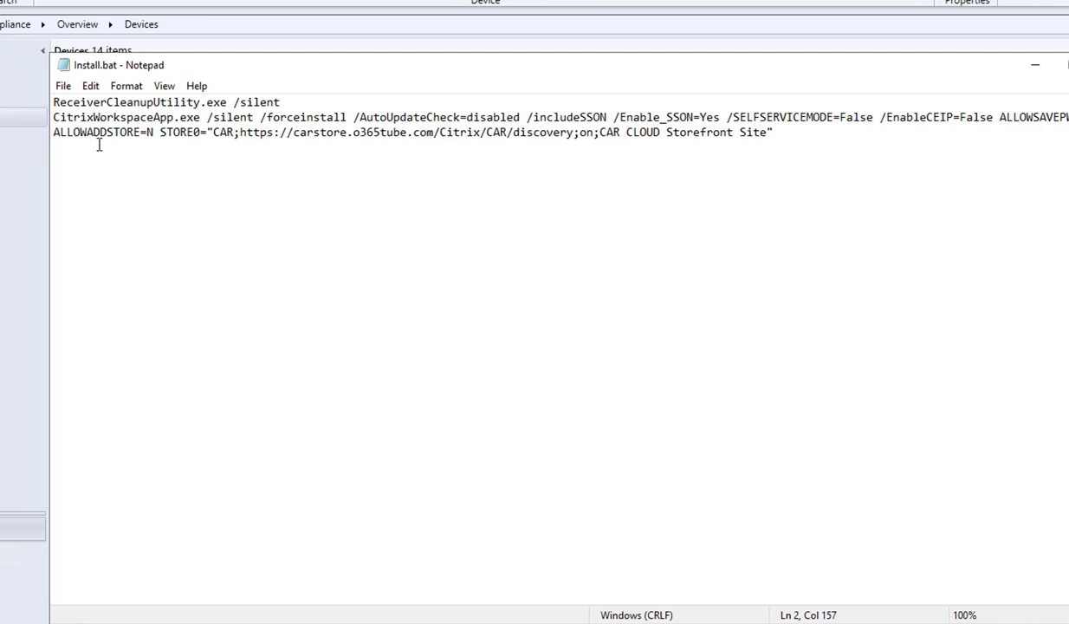
# Step: Highlight the ALLOWADDSTORE value N and the STORE0 parameter name in the install command
pyautogui.doubleClick(148, 135)
pyautogui.click(163, 140)
pyautogui.hotkey('shift', 'Right')
pyautogui.hotkey('shift', 'Right')
pyautogui.hotkey('shift', 'Right')
pyautogui.hotkey('shift', 'Right')
pyautogui.hotkey('shift', 'Right')
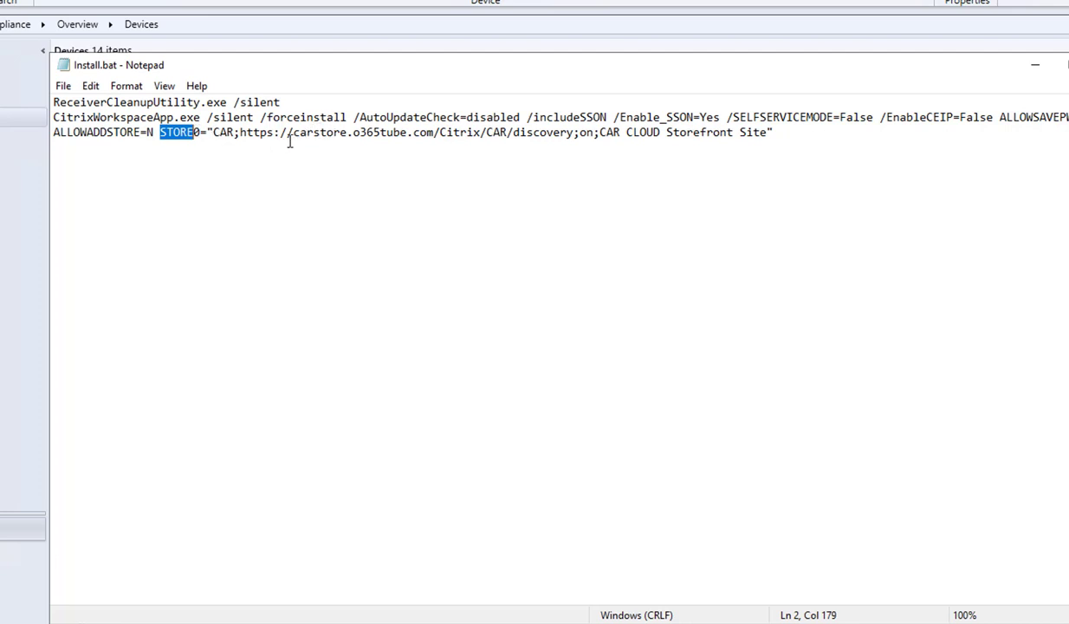
pyautogui.click(198, 135)
pyautogui.press('Right')
pyautogui.hotkey('shift', 'Left')
pyautogui.hotkey('shift', 'Left')
# Step: Highlight the quoted STORE0 value, its discovery URL and the CAR CLOUD Storefront Site name
pyautogui.moveTo(207, 132); pyautogui.dragTo(752, 130)
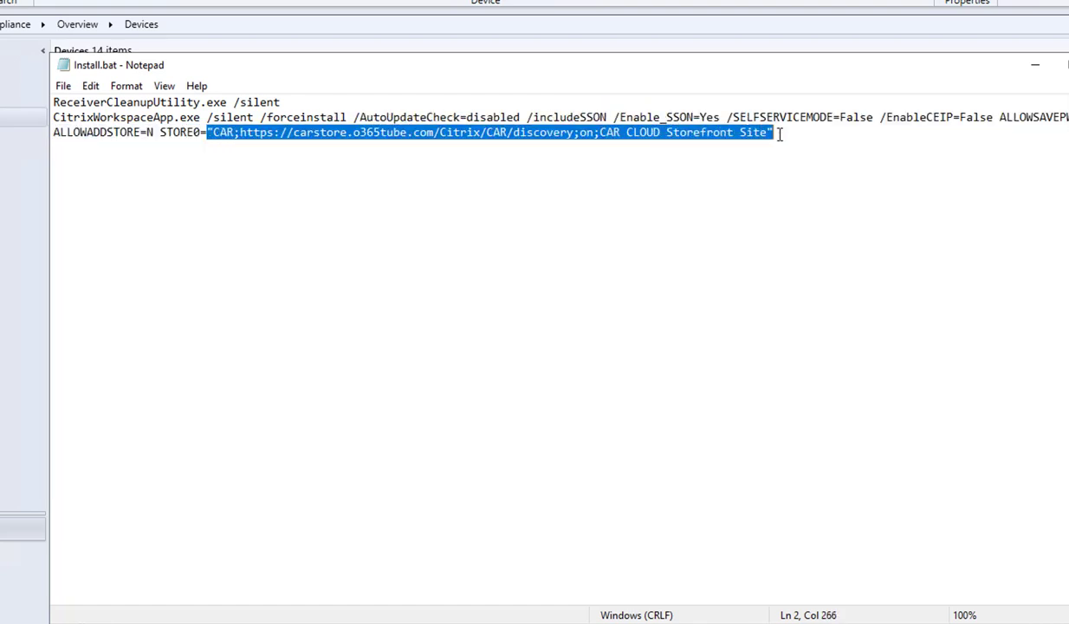
pyautogui.click(238, 133)
pyautogui.moveTo(238, 132); pyautogui.dragTo(577, 134)
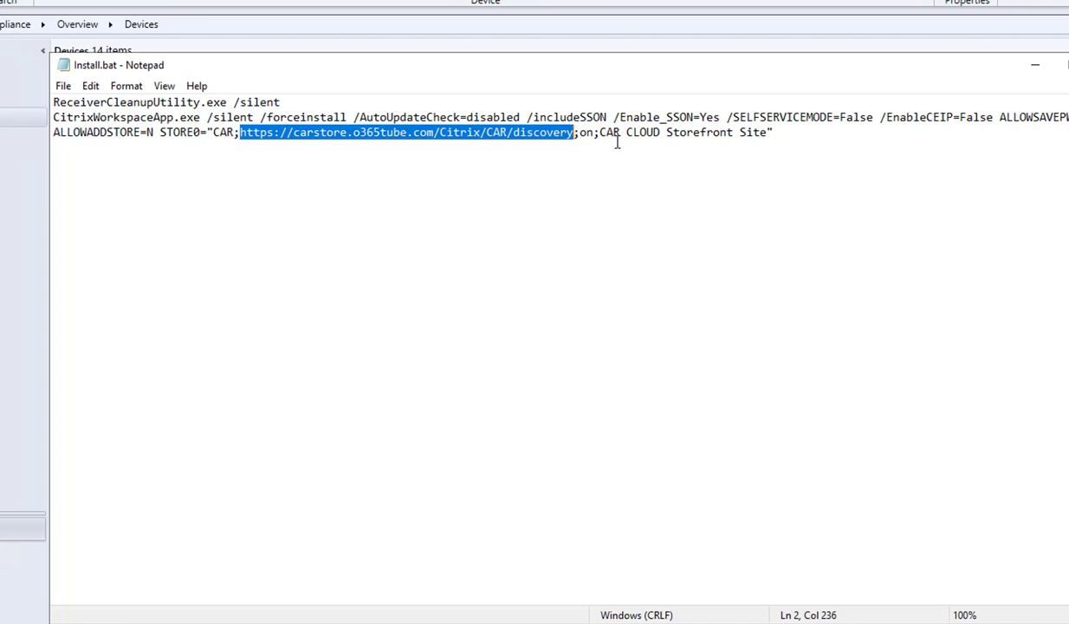
pyautogui.moveTo(784, 130); pyautogui.dragTo(207, 139)
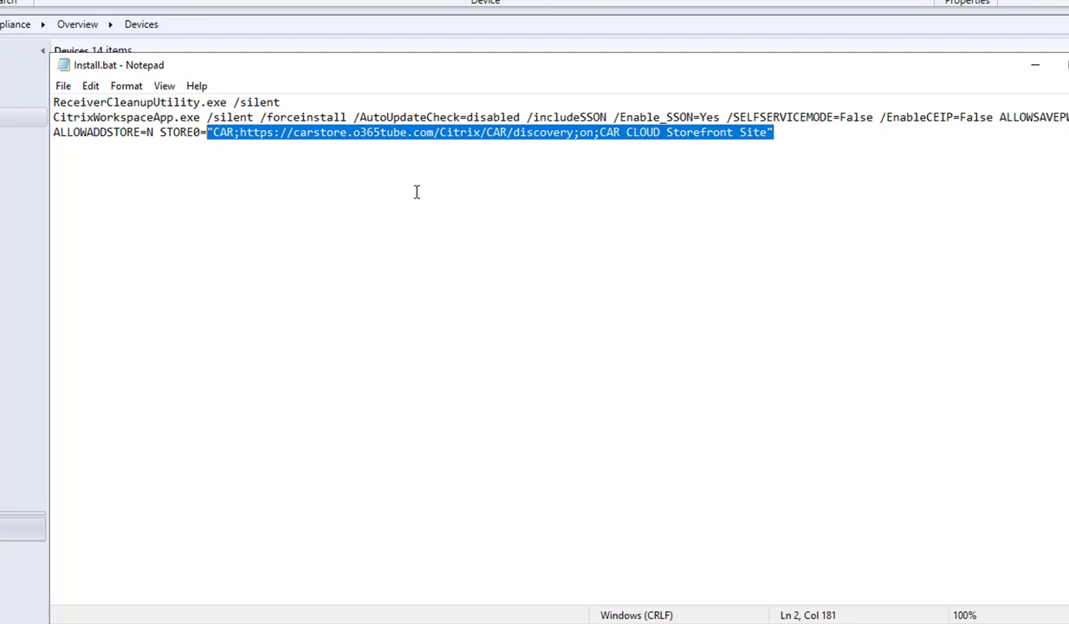
pyautogui.click(796, 139)
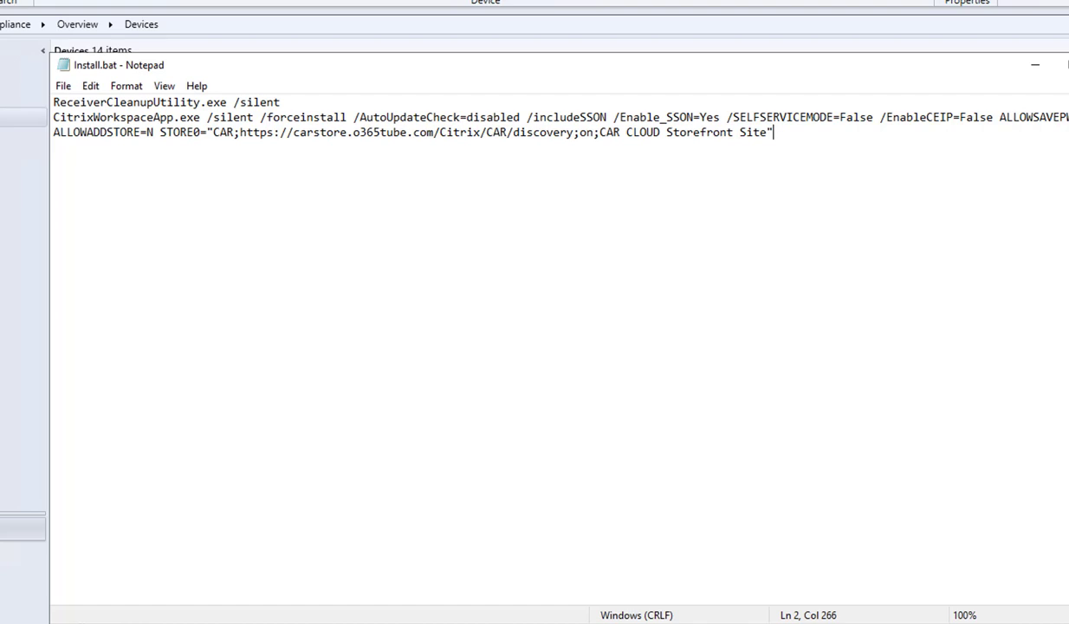
# Step: Close Install.bat and launch Create Application from Software Library's Application Management > Applications
pyautogui.hotkey('alt', 'F4')
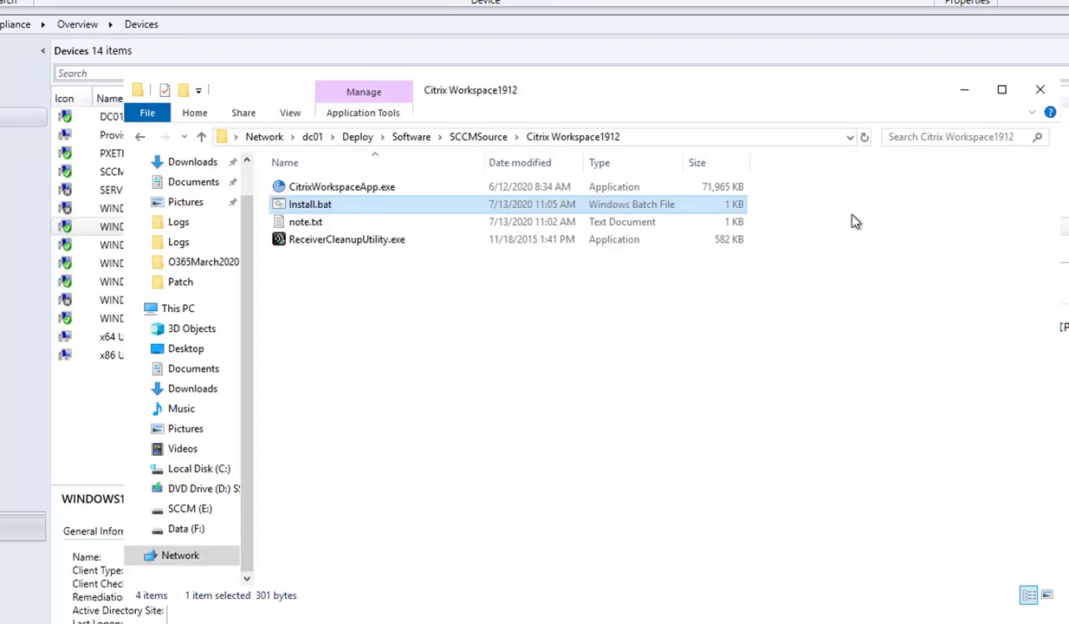
pyautogui.click(674, 138)
pyautogui.hotkey('ctrl', 'c')
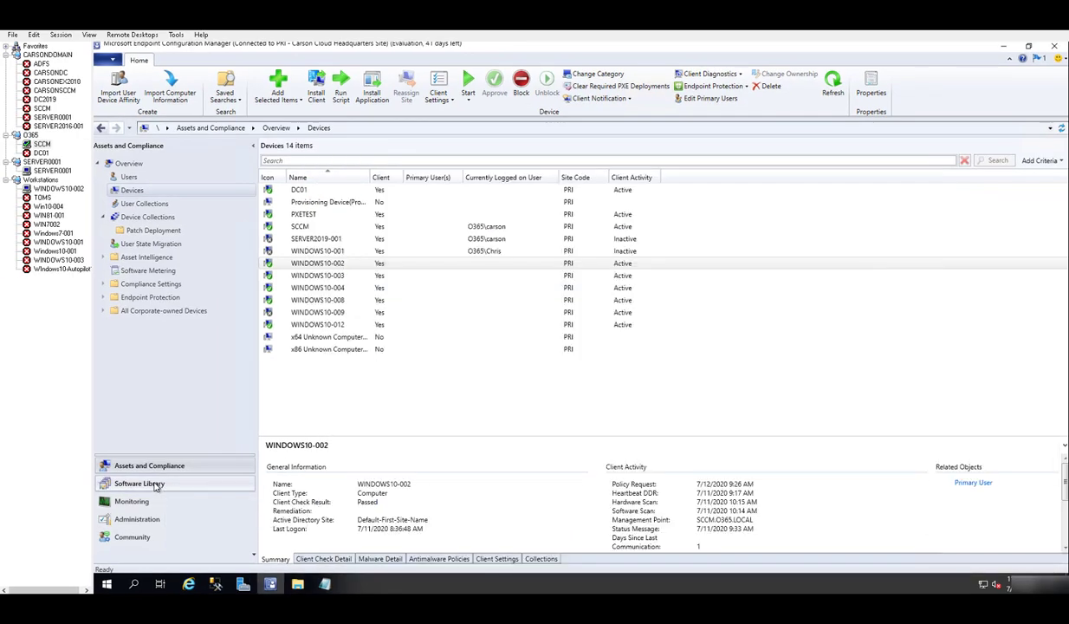
pyautogui.click(143, 483)
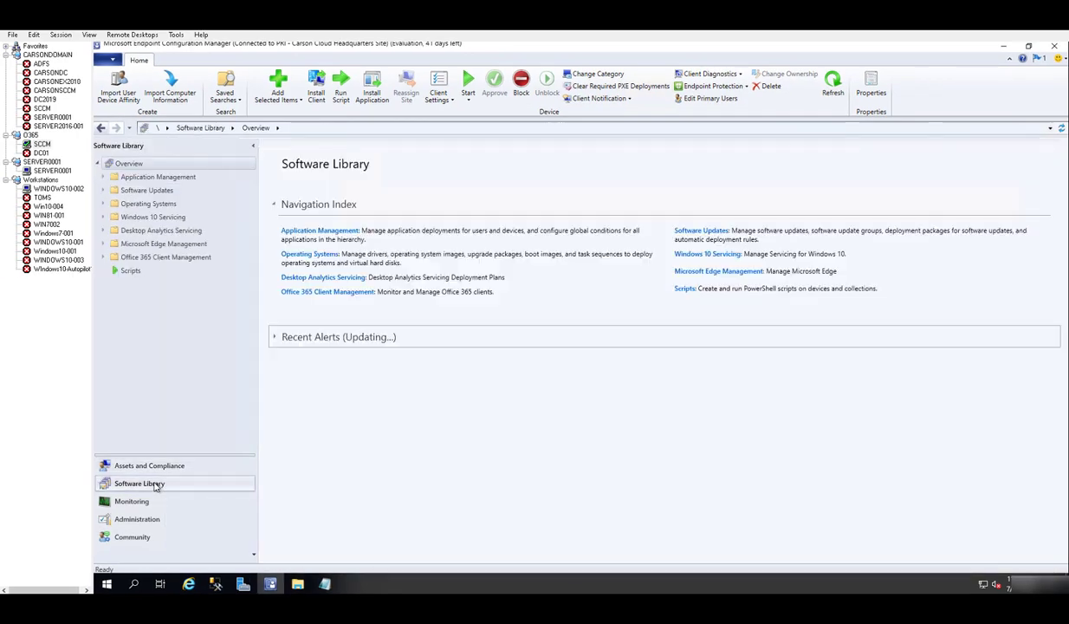
pyautogui.click(103, 177)
pyautogui.click(132, 192)
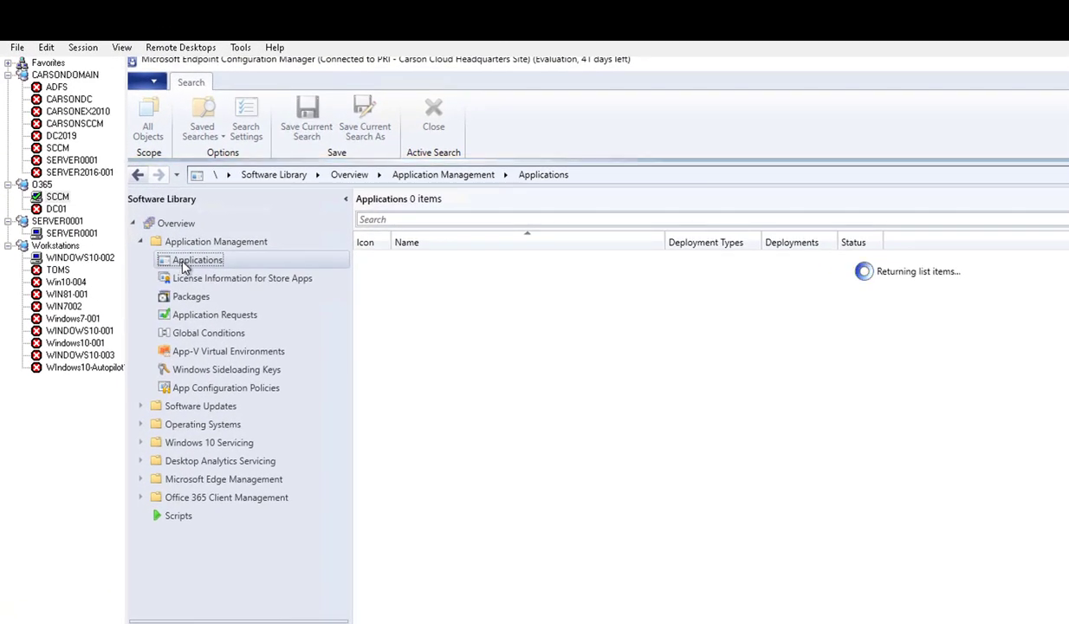
pyautogui.rightClick(166, 247)
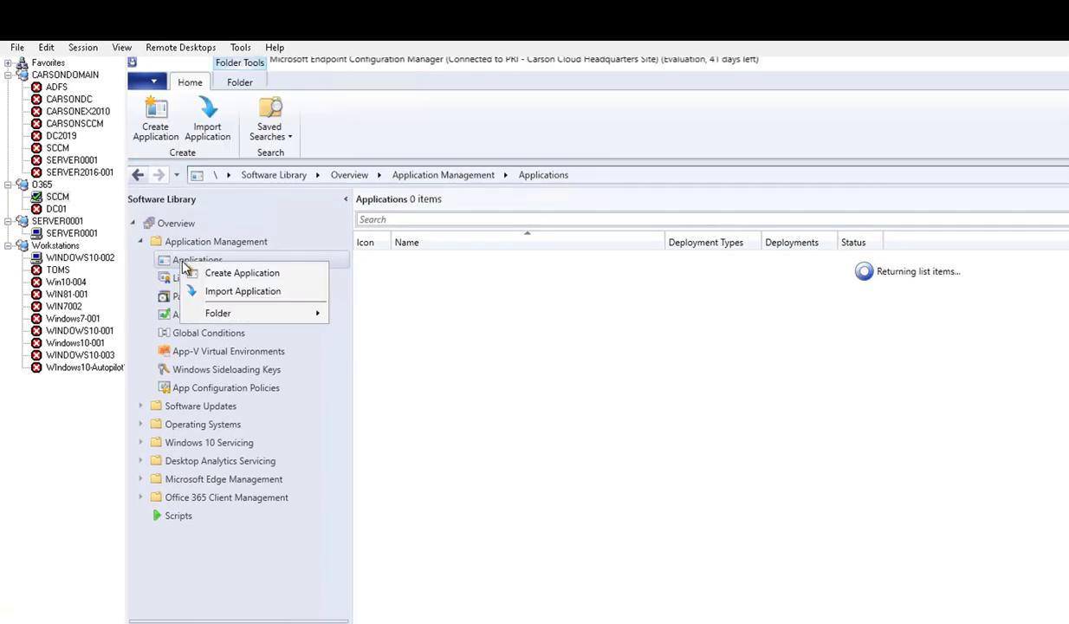
pyautogui.click(242, 273)
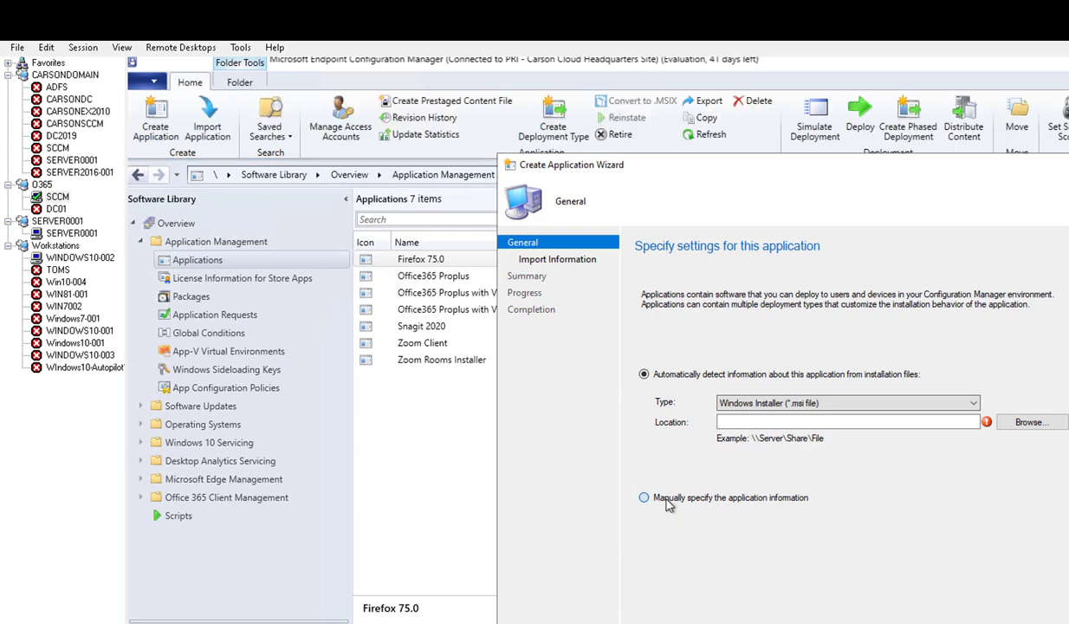
# Step: Choose manual application entry and name it Citrix Workspace1912 by trimming the pasted folder path
pyautogui.click(669, 501)
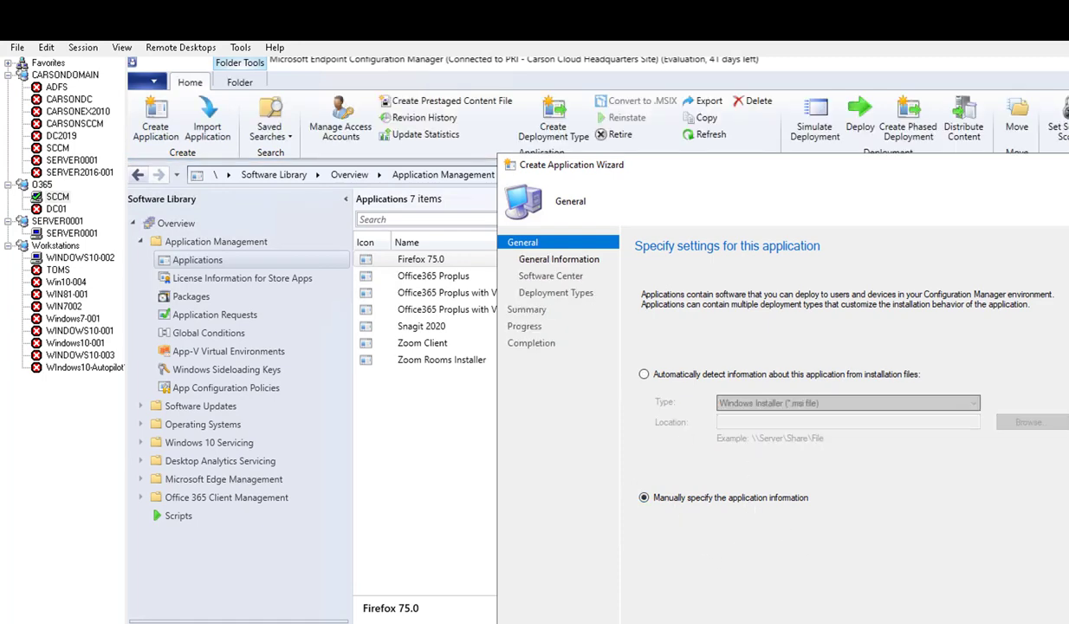
pyautogui.press('Return')
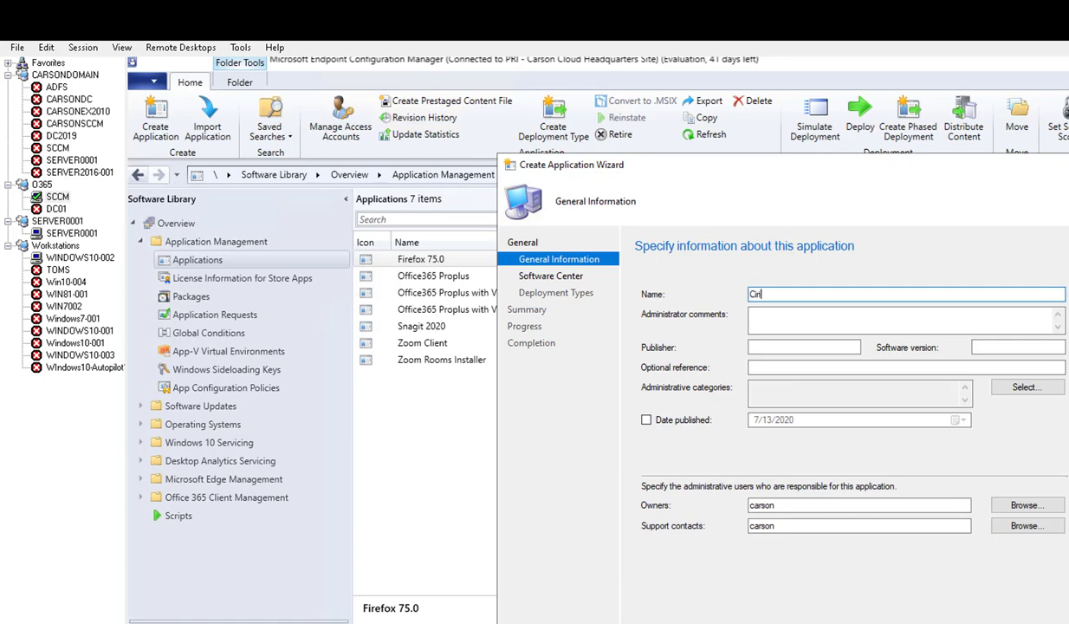
pyautogui.press('BackSpace')
pyautogui.press('BackSpace')
pyautogui.press('BackSpace')
pyautogui.hotkey('ctrl', 'v')
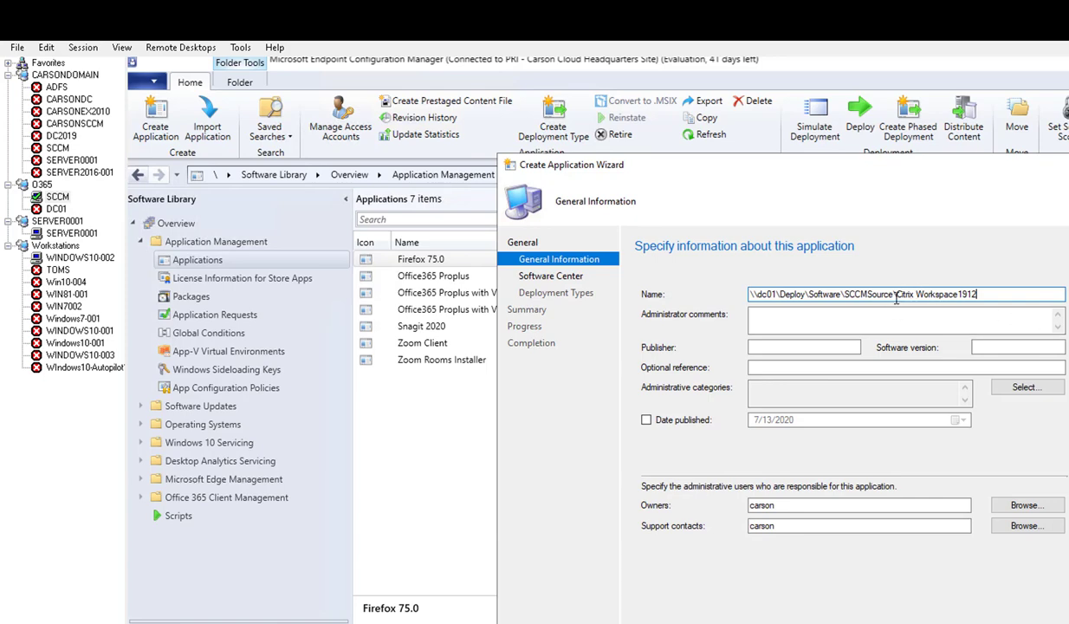
pyautogui.moveTo(893, 295); pyautogui.dragTo(750, 295)
pyautogui.press('BackSpace')
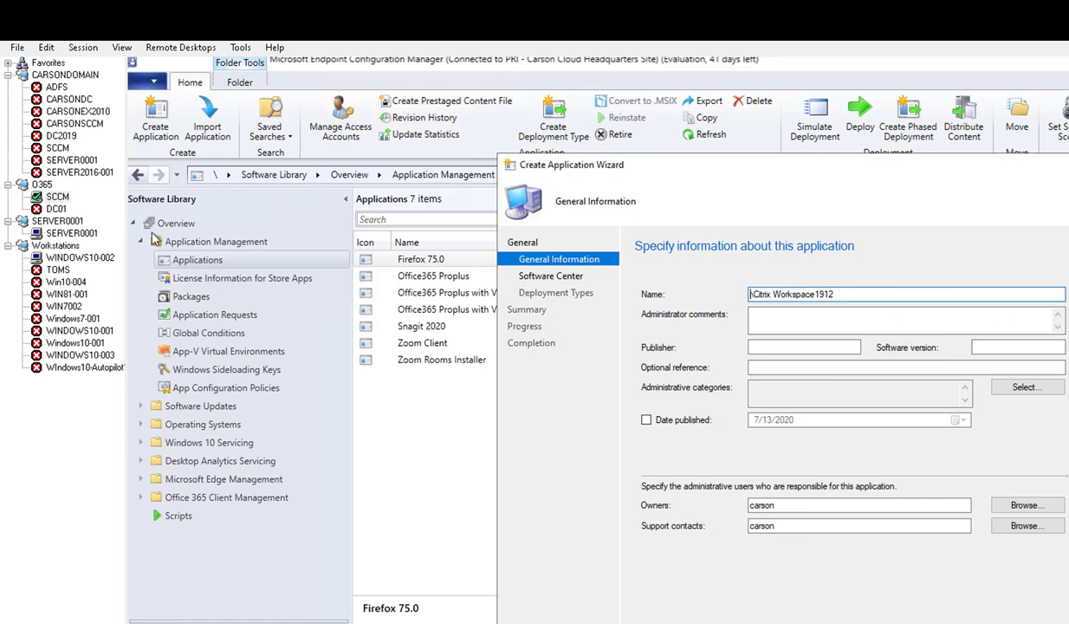
pyautogui.press('BackSpace')
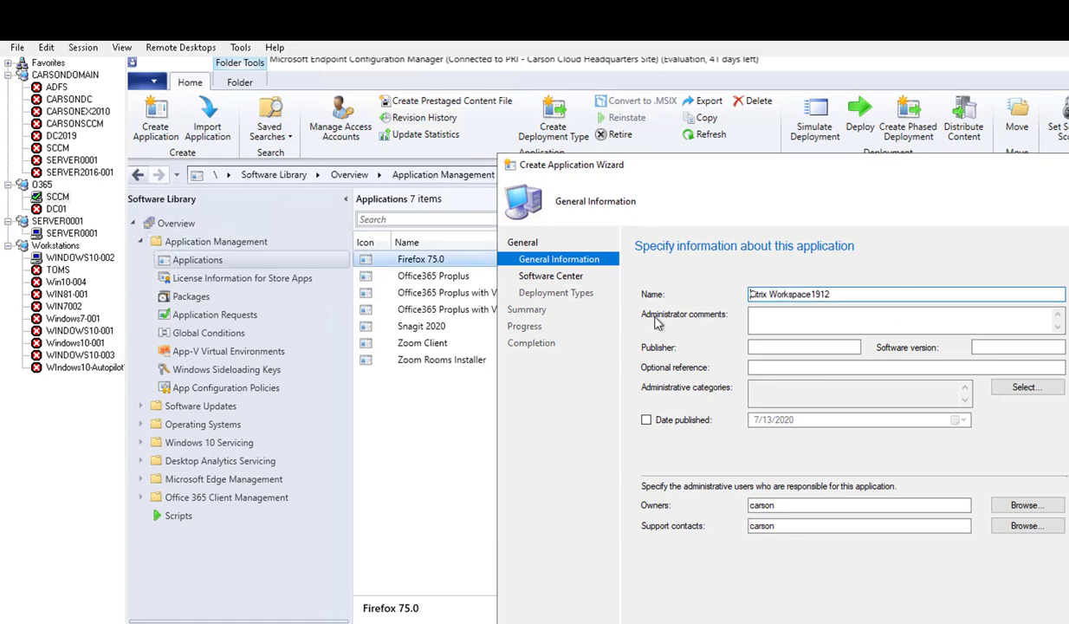
# Step: Enter publisher Citrix and software version 1912
pyautogui.click(799, 325)
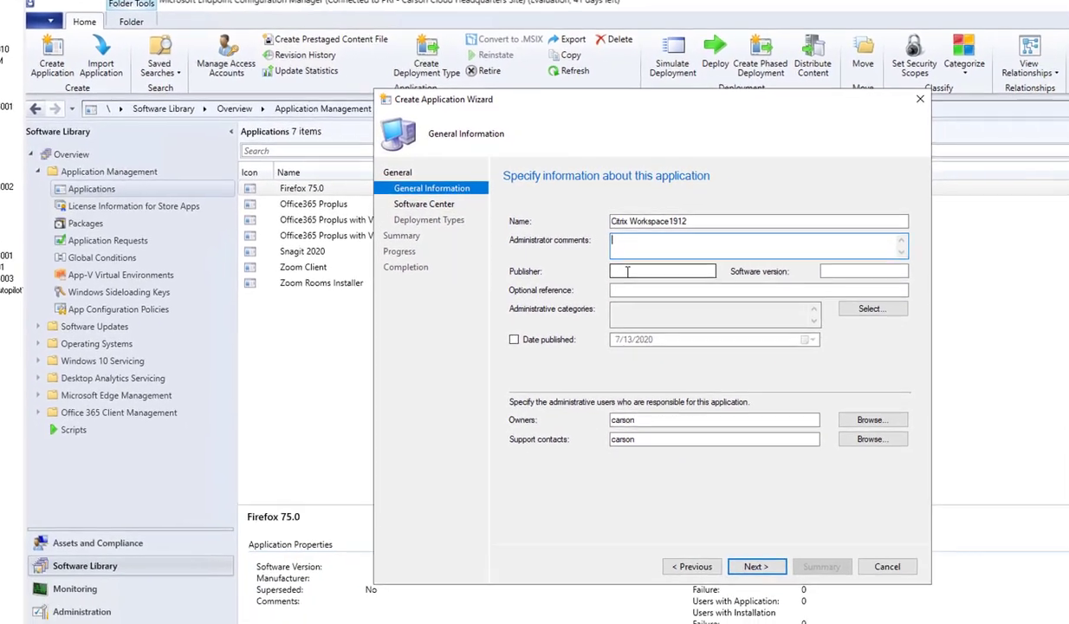
pyautogui.click(747, 337)
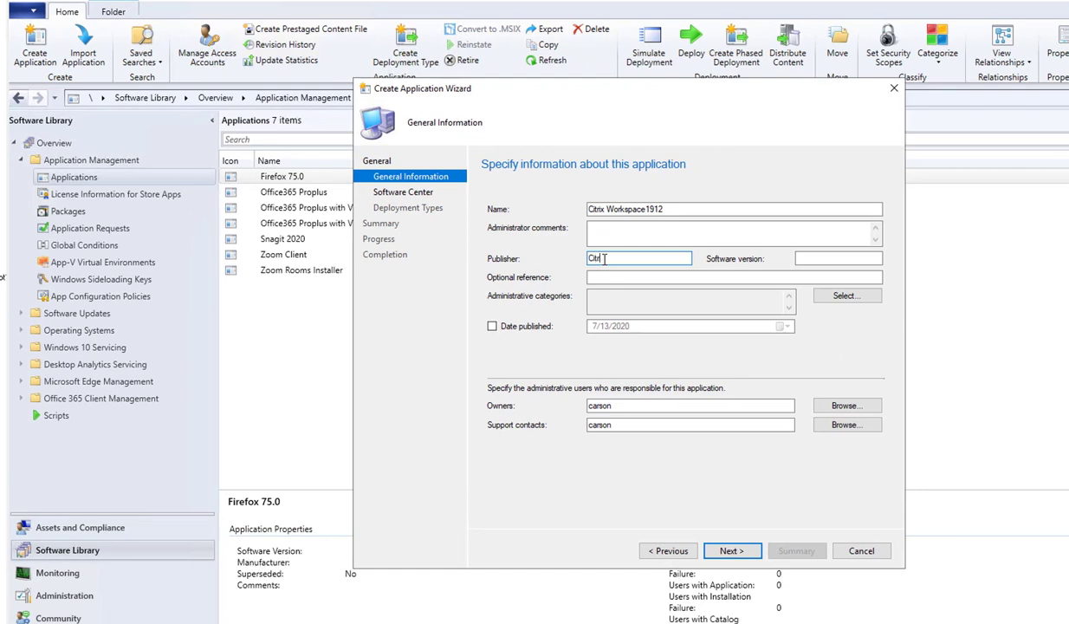
pyautogui.click(810, 258)
pyautogui.write('12')
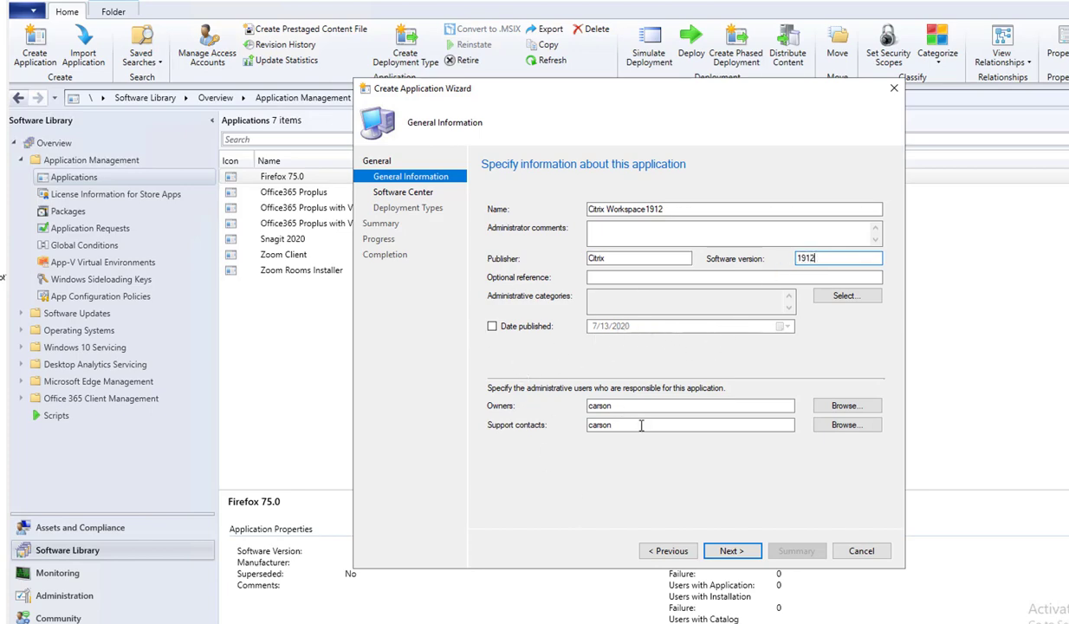
# Step: Add Software Center keywords Citrix,workspace and continue to the Deployment Types page
pyautogui.click(732, 547)
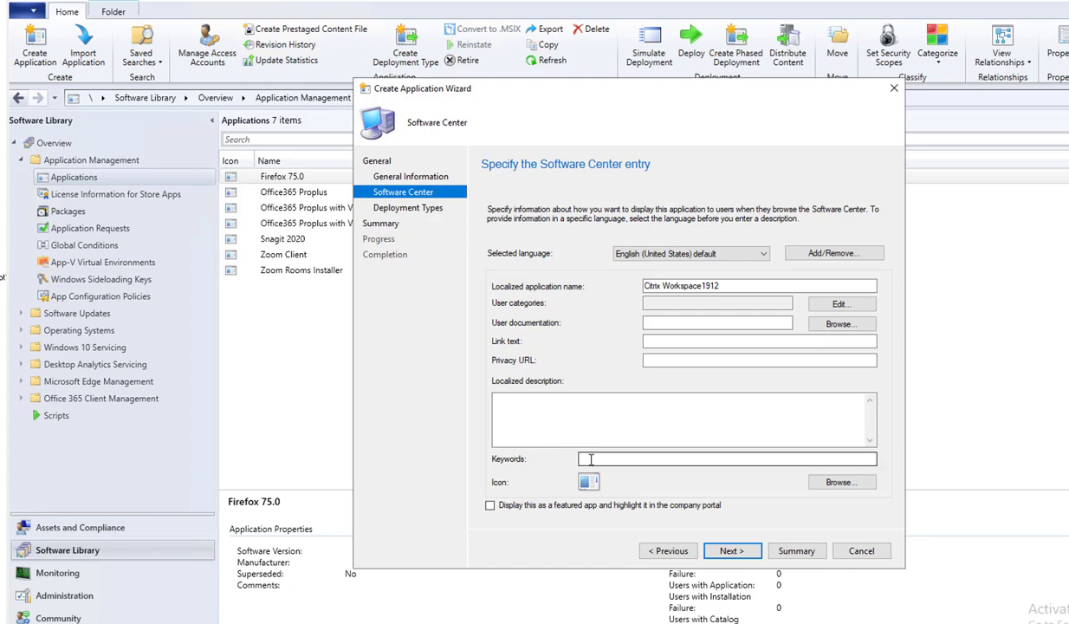
pyautogui.click(601, 407)
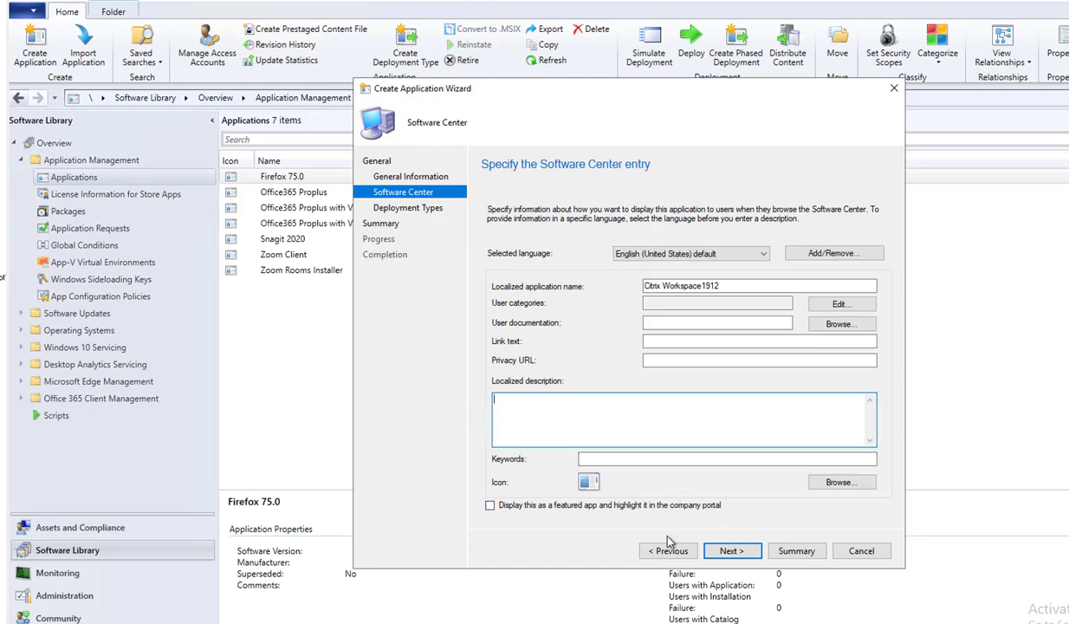
pyautogui.click(658, 464)
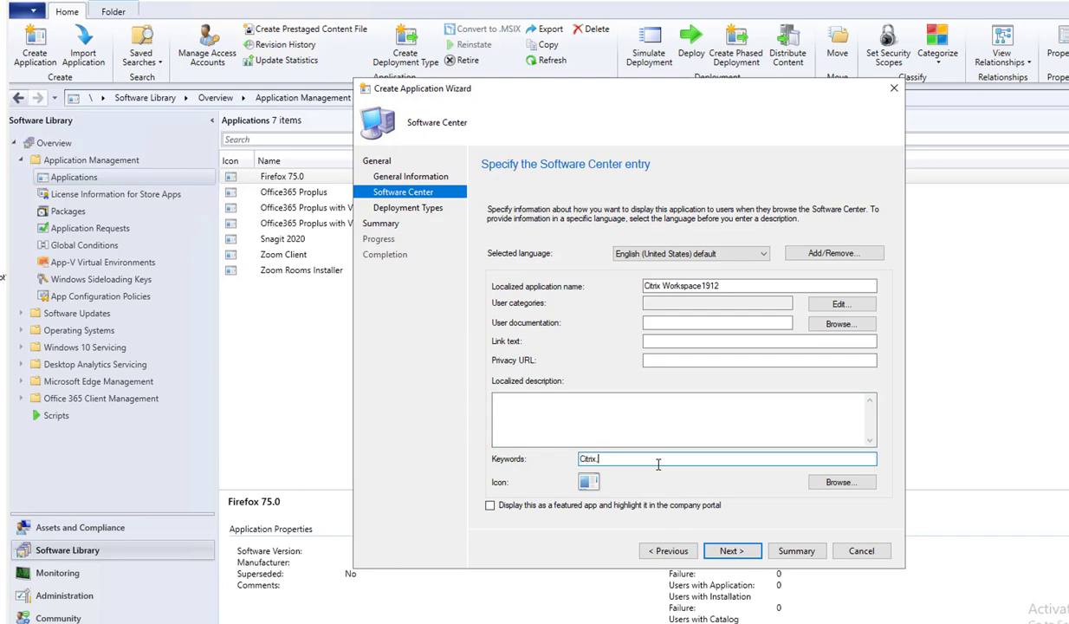
pyautogui.write('Citrix,workspace')
pyautogui.click(739, 554)
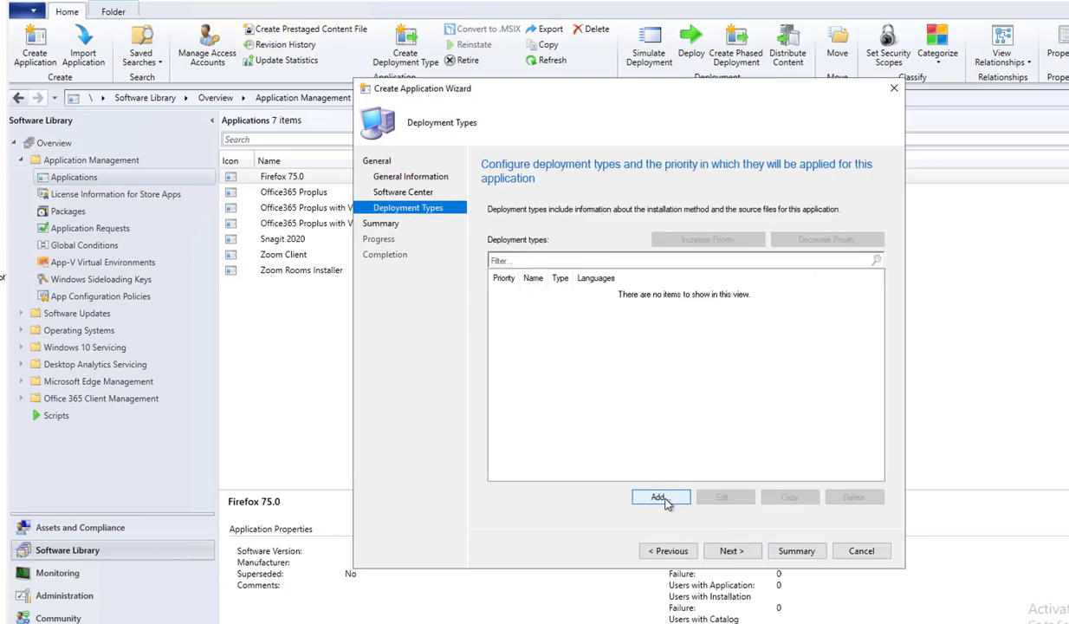
# Step: Add a new deployment type of type Script Installer
pyautogui.click(659, 500)
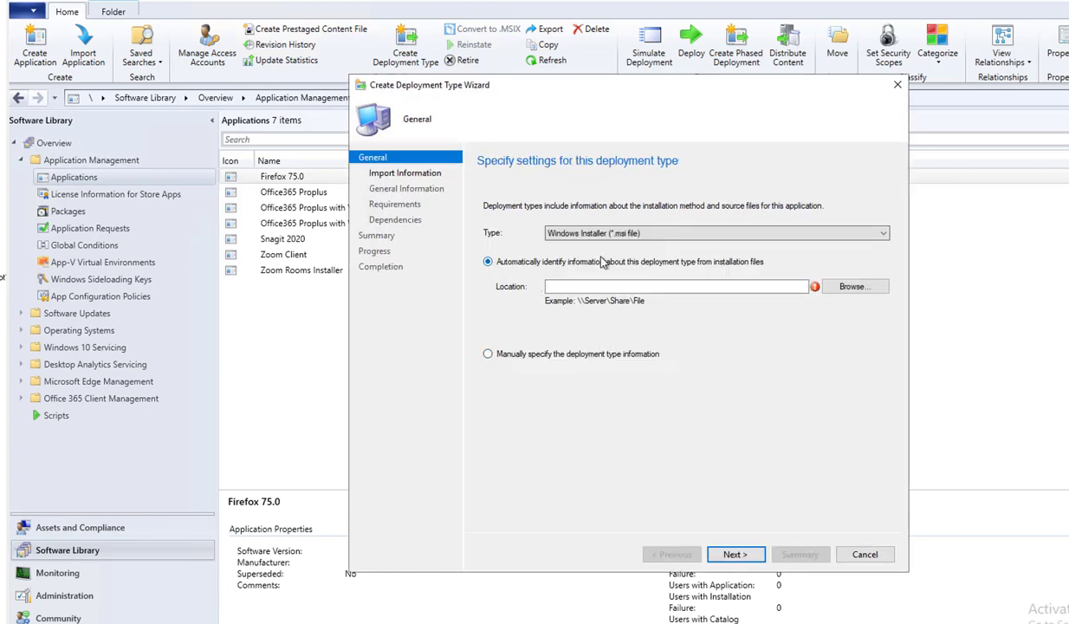
pyautogui.click(585, 233)
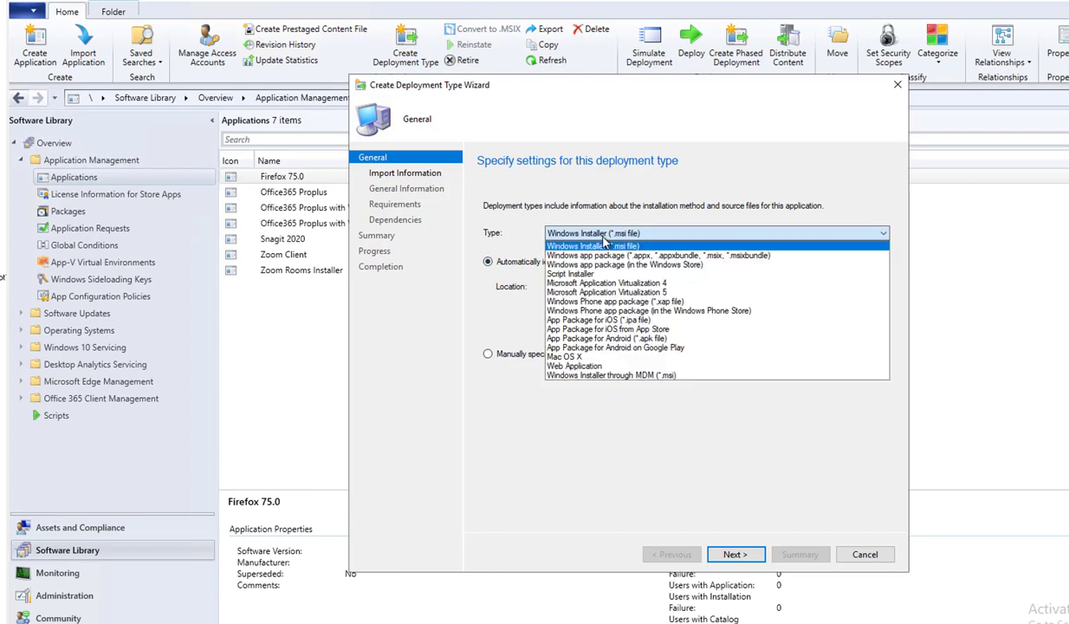
pyautogui.click(593, 274)
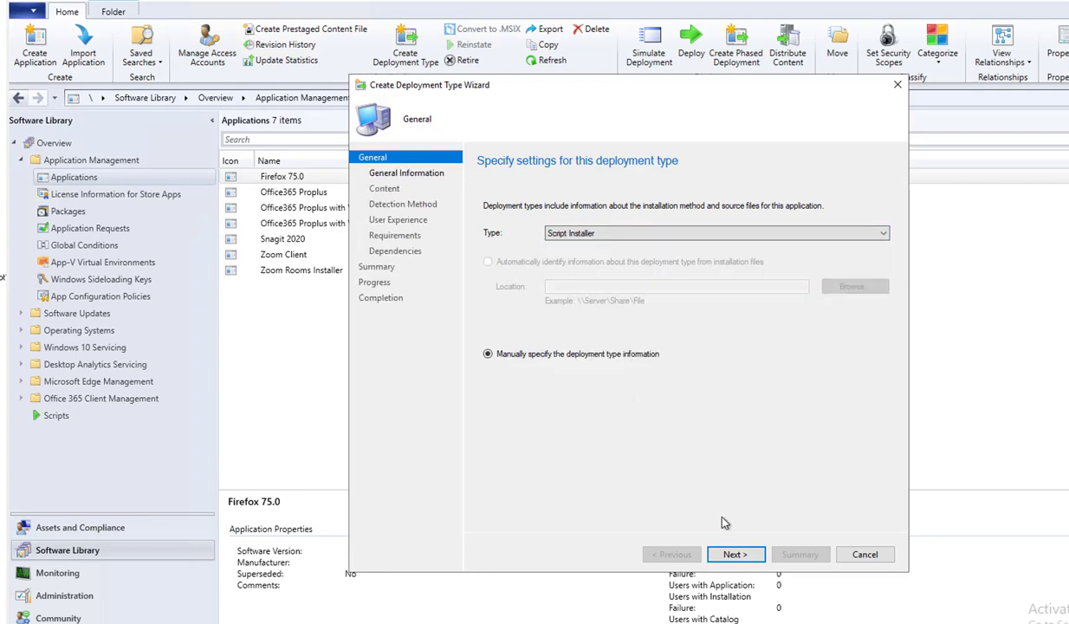
pyautogui.click(734, 552)
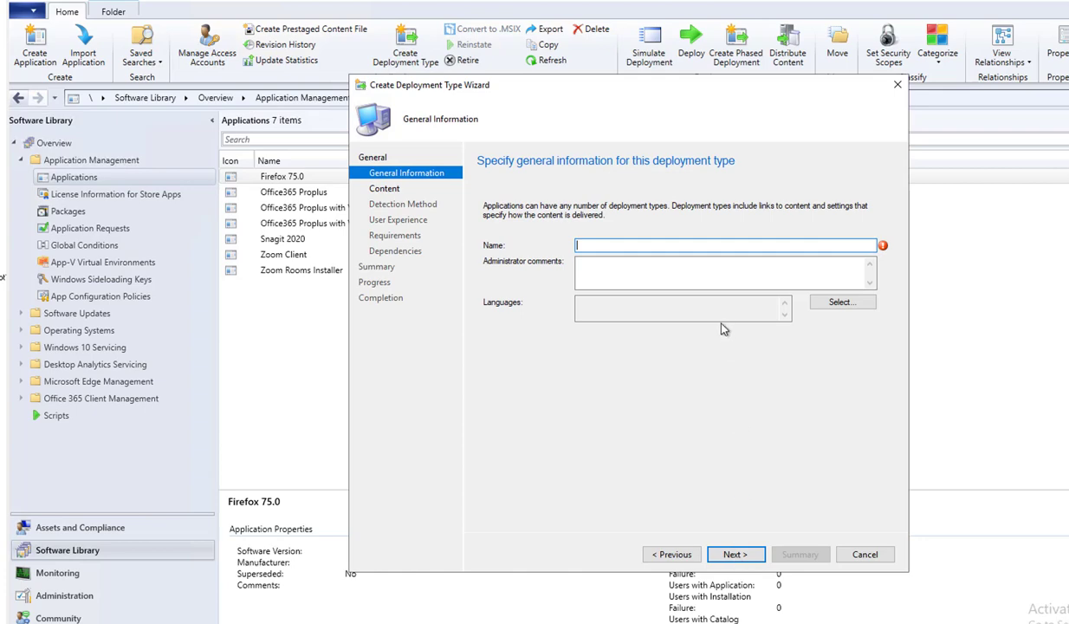
# Step: Name the deployment type 'Citrix Workspace1912 - Install' and continue to the Content page
pyautogui.write('\\\\dc01\\Deploy\\Software\\SCCMSource\\Citrix Workspace1912')
pyautogui.moveTo(711, 250); pyautogui.dragTo(118, 192)
pyautogui.press('BackSpace')
pyautogui.press('Delete')
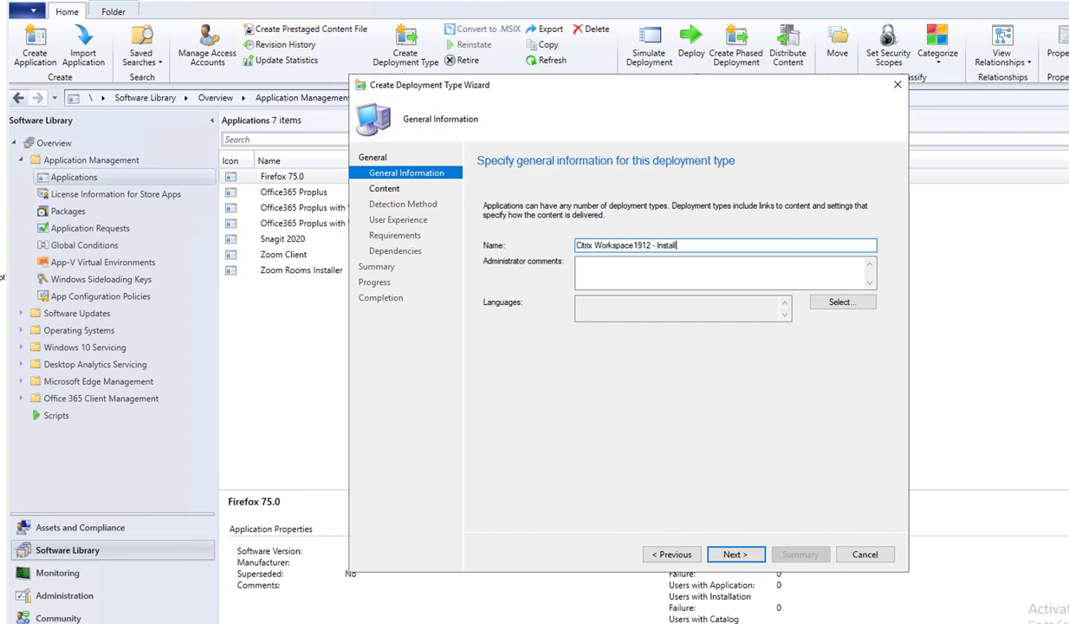
pyautogui.click(608, 264)
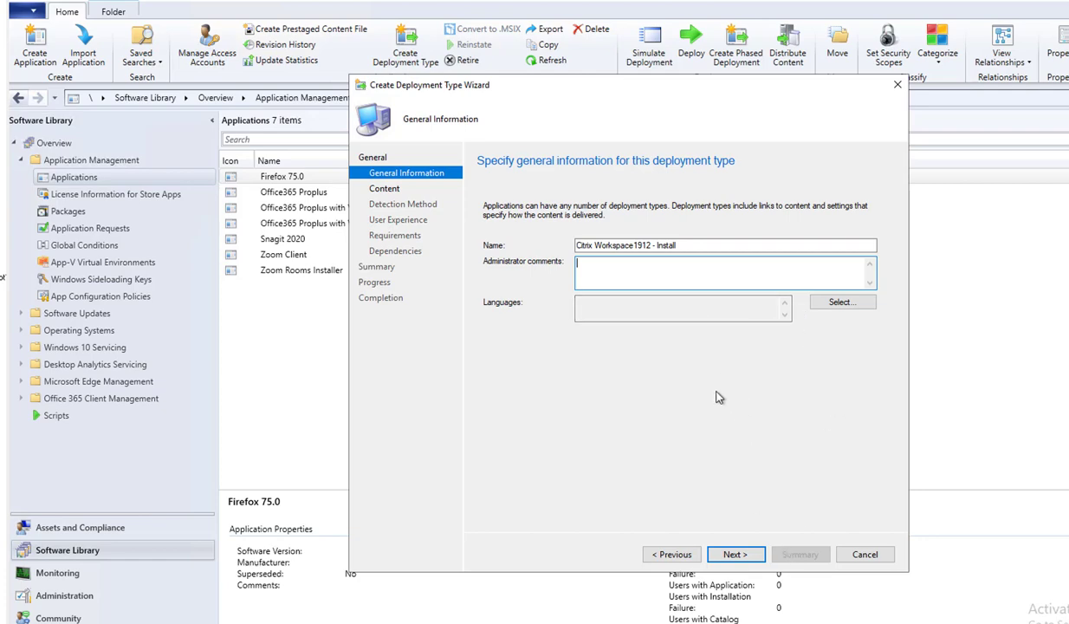
pyautogui.click(734, 555)
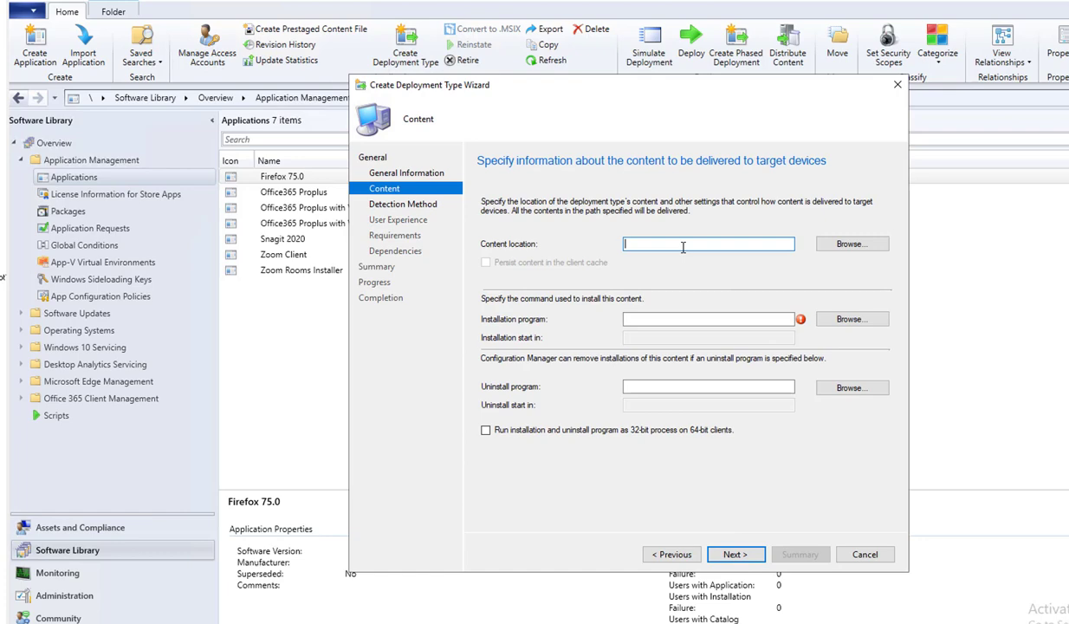
# Step: Set content location to the Citrix Workspace1912 source folder and installation program to Install.bat
pyautogui.hotkey('ctrl', 'v')
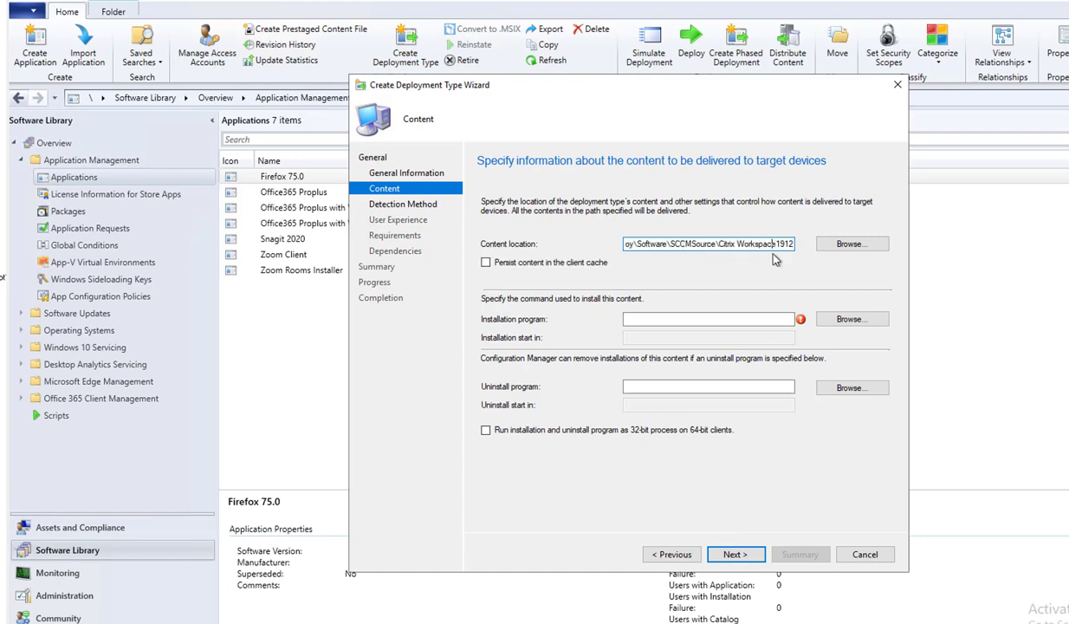
pyautogui.click(660, 319)
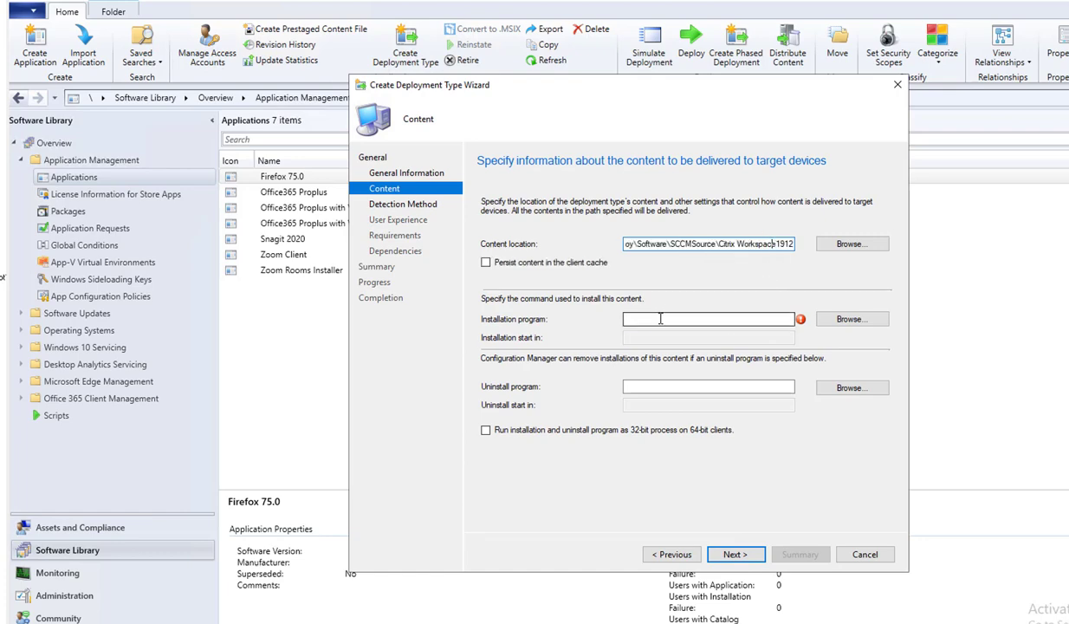
pyautogui.click(847, 319)
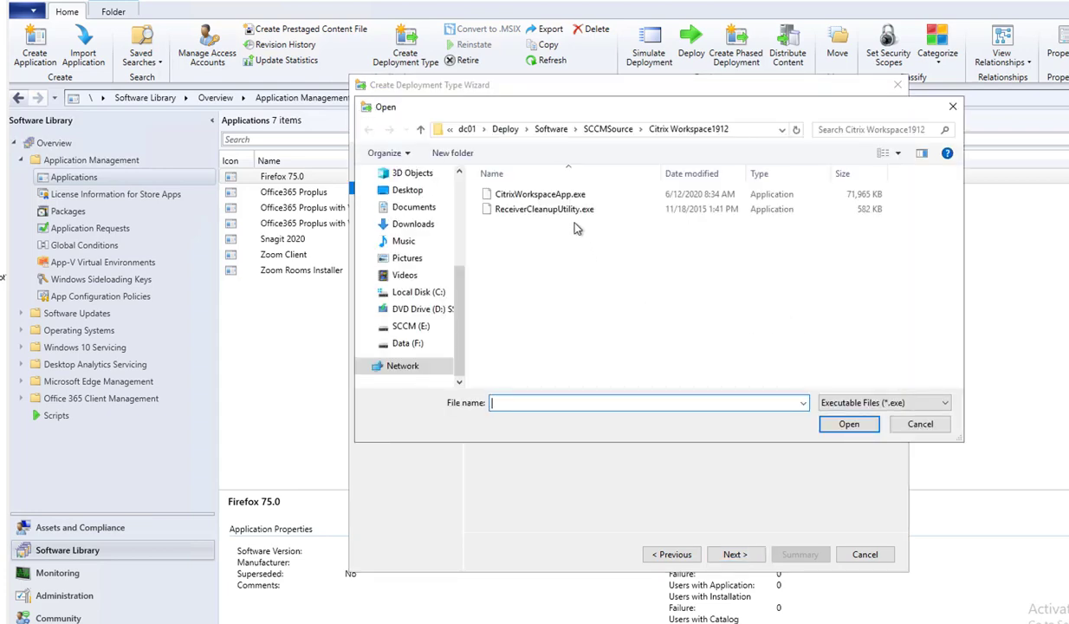
pyautogui.click(828, 402)
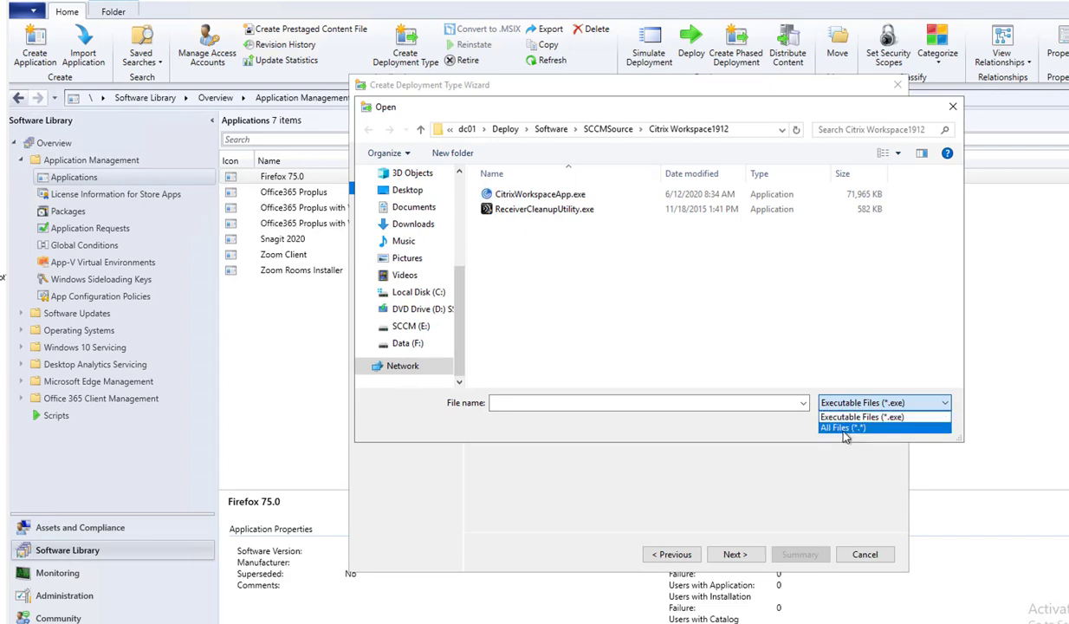
pyautogui.click(846, 428)
pyautogui.click(514, 211)
pyautogui.doubleClick(514, 211)
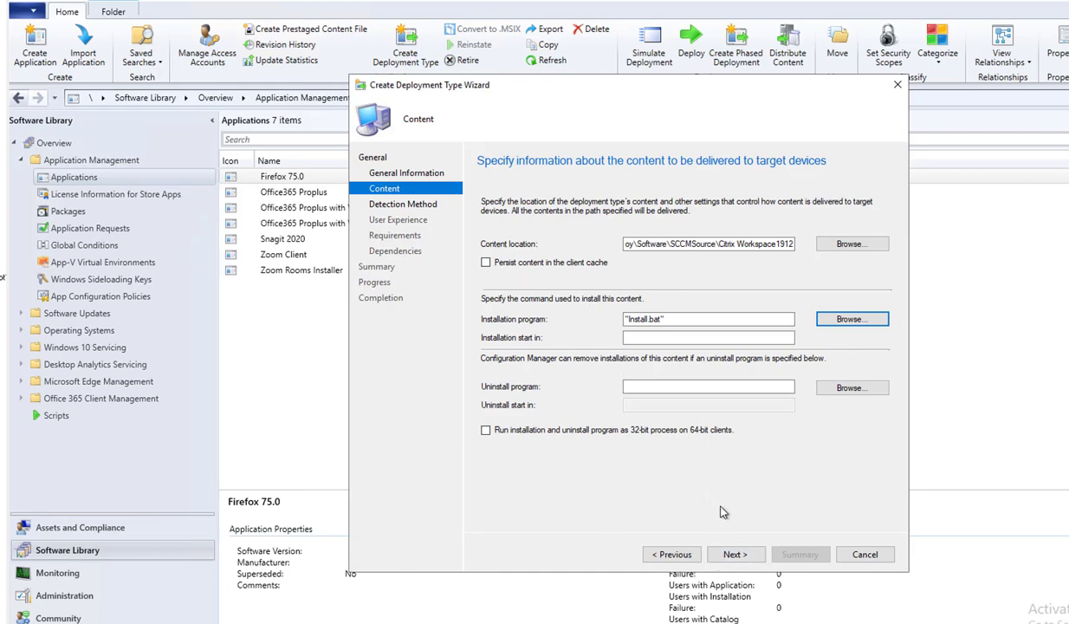
pyautogui.click(734, 553)
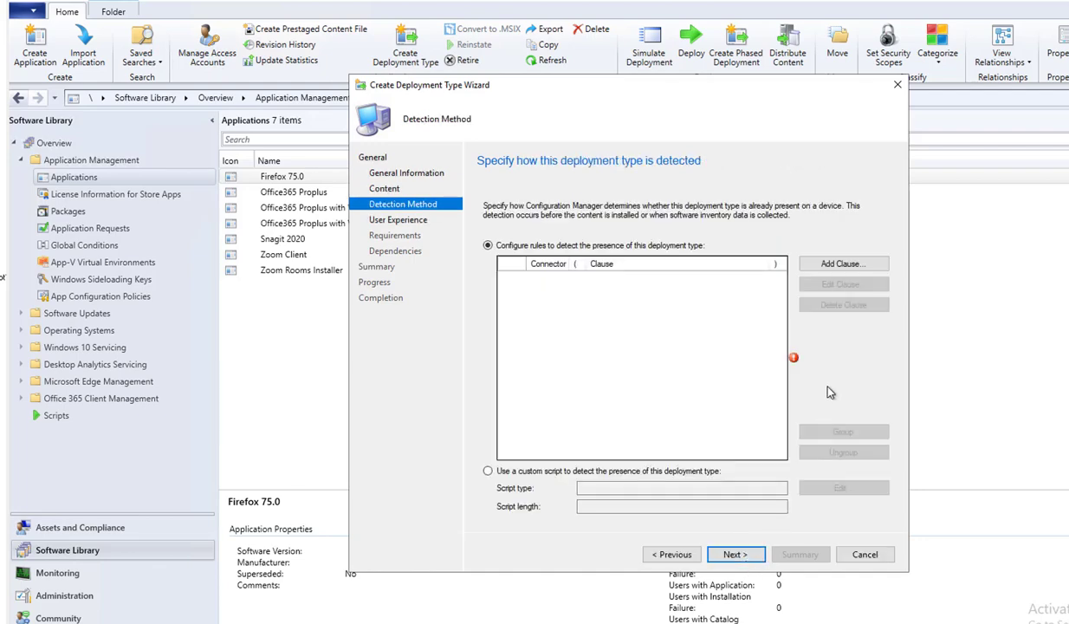
# Step: Add a Registry detection clause with hive HKEY_LOCAL_MACHINE
pyautogui.click(840, 264)
pyautogui.click(537, 173)
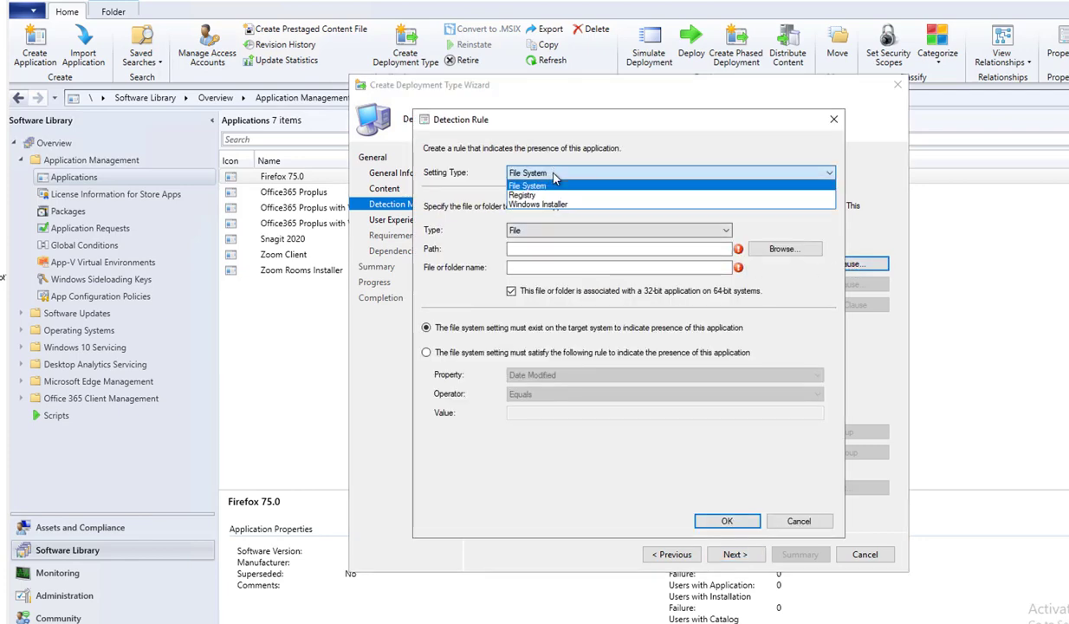
pyautogui.click(537, 196)
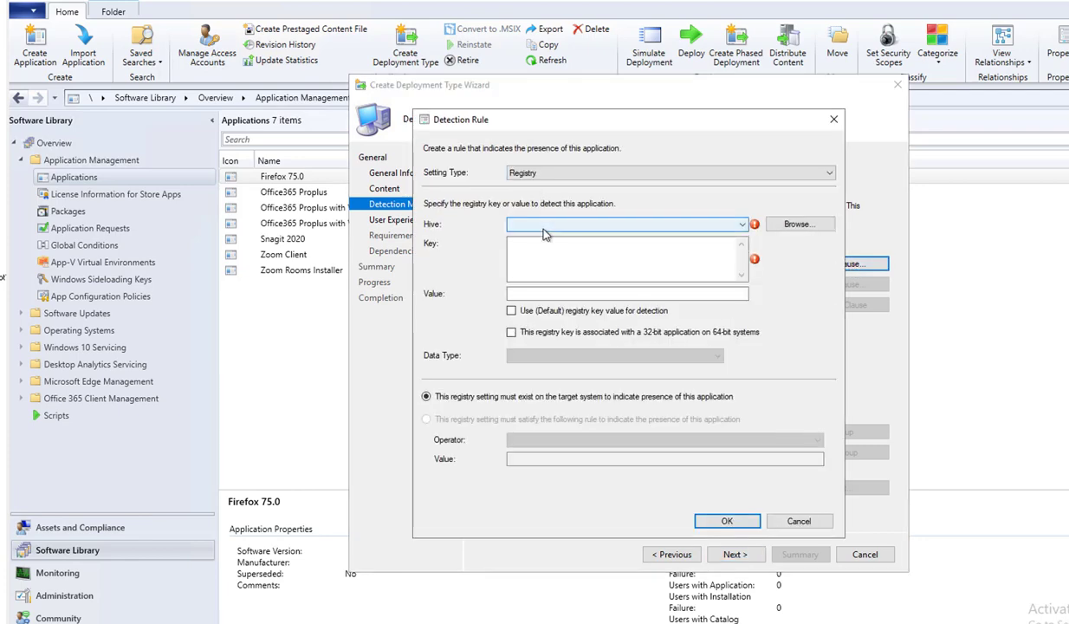
pyautogui.click(554, 225)
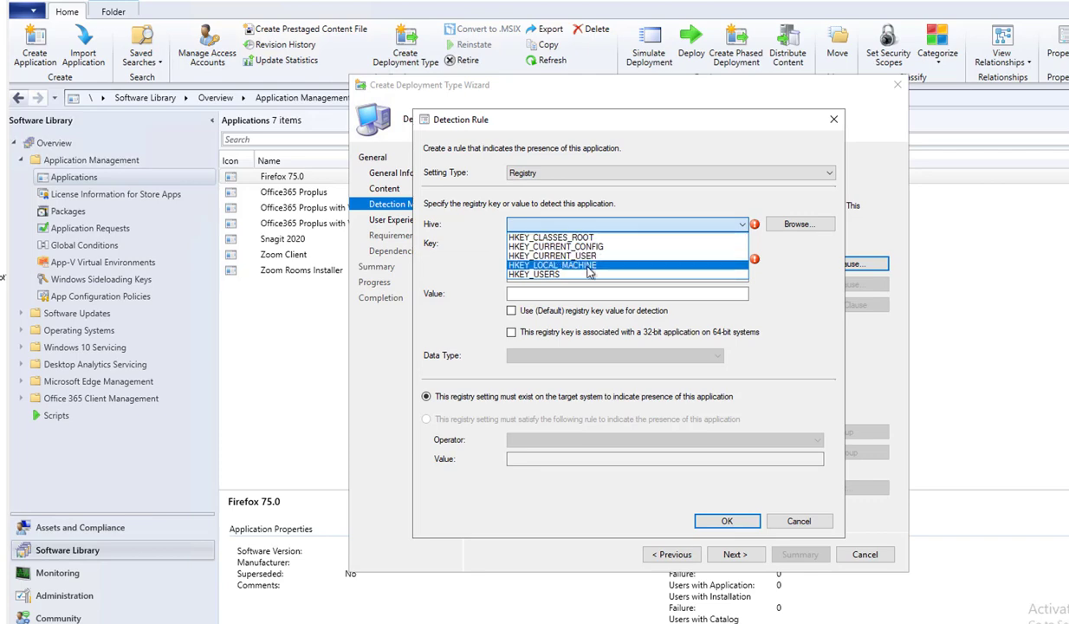
pyautogui.click(582, 265)
pyautogui.click(572, 250)
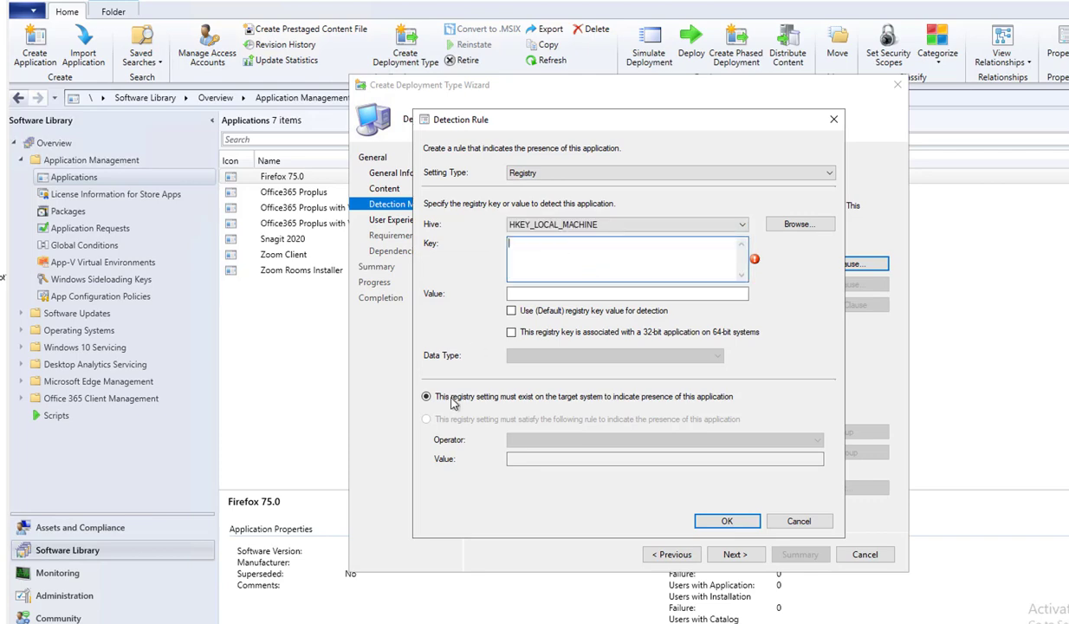
# Step: Switch to the Citrix Workspace1912 source folder in File Explorer
pyautogui.moveTo(303, 616)
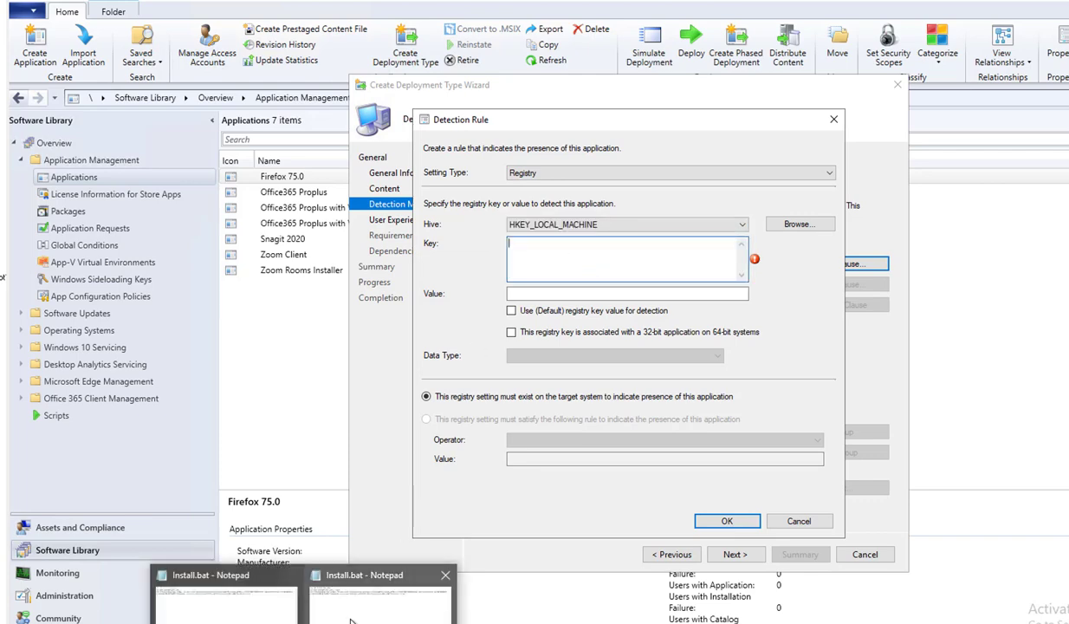
pyautogui.moveTo(382, 597)
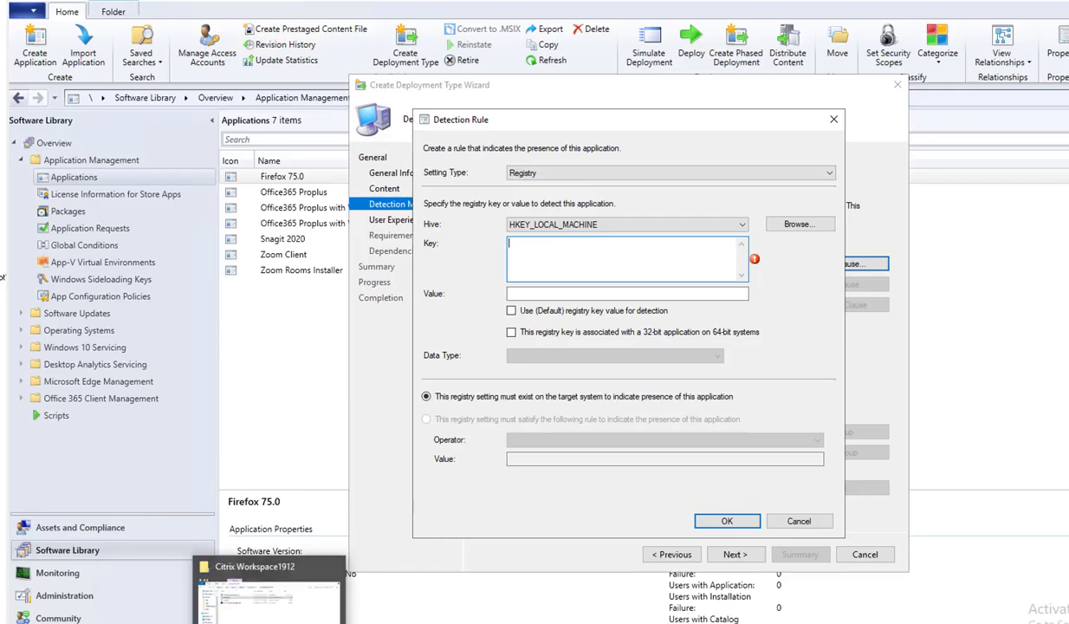
pyautogui.click(230, 575)
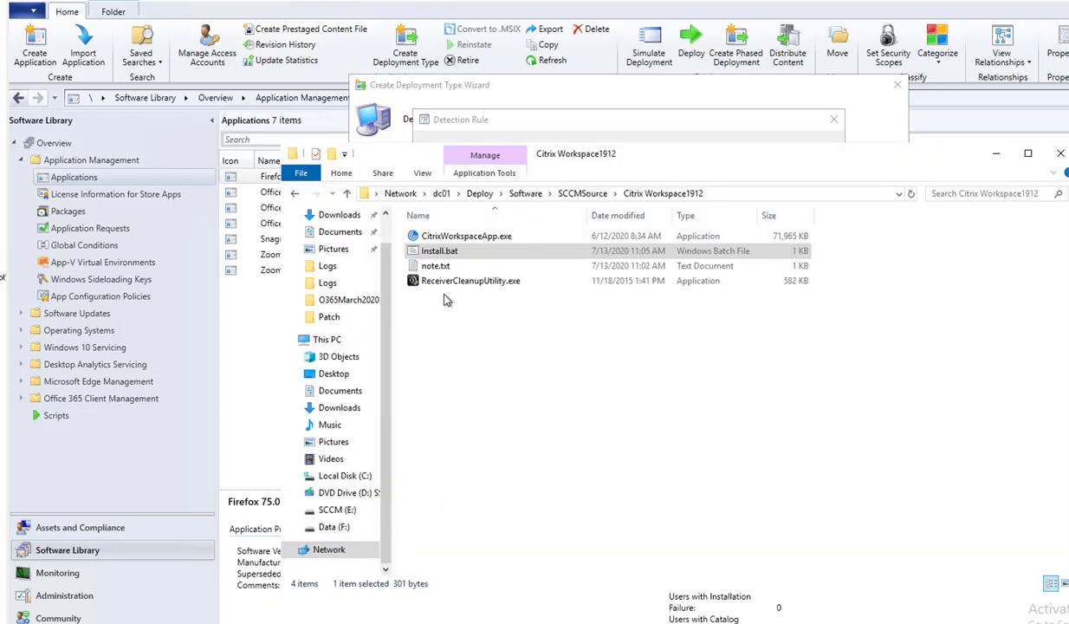
# Step: Open note.txt and select the CitrixOnlinePluginPackWeb registry uninstall path on its first line
pyautogui.doubleClick(438, 267)
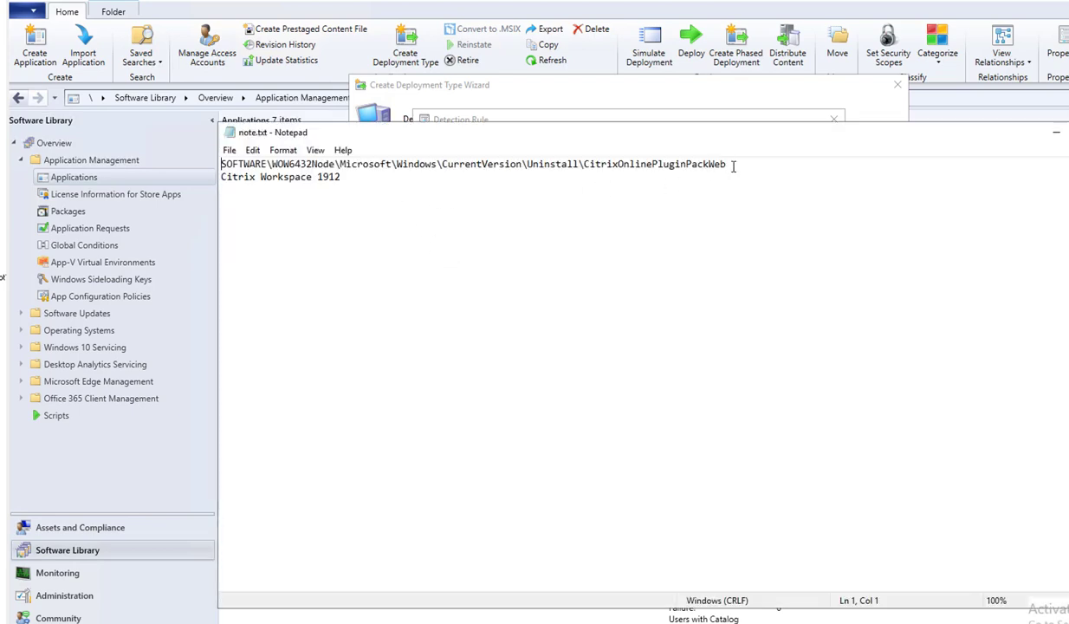
pyautogui.moveTo(735, 165); pyautogui.dragTo(220, 165)
pyautogui.hotkey('ctrl', 'c')
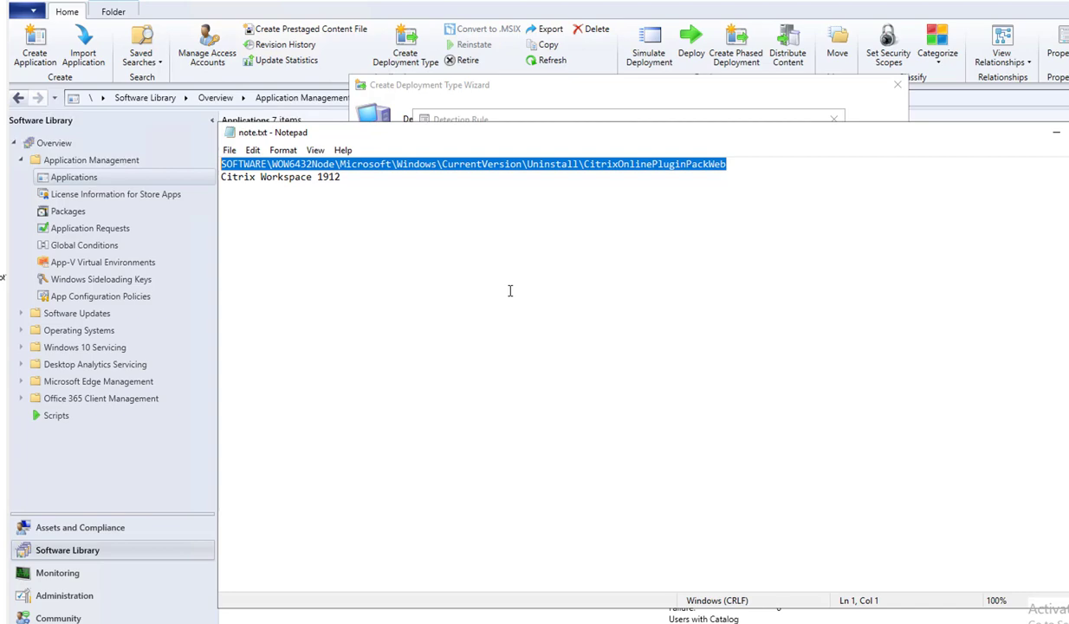
# Step: Set the detection rule key to the pasted CitrixOnlinePluginPackWeb uninstall path, value DisplayName, data type String
pyautogui.click(587, 93)
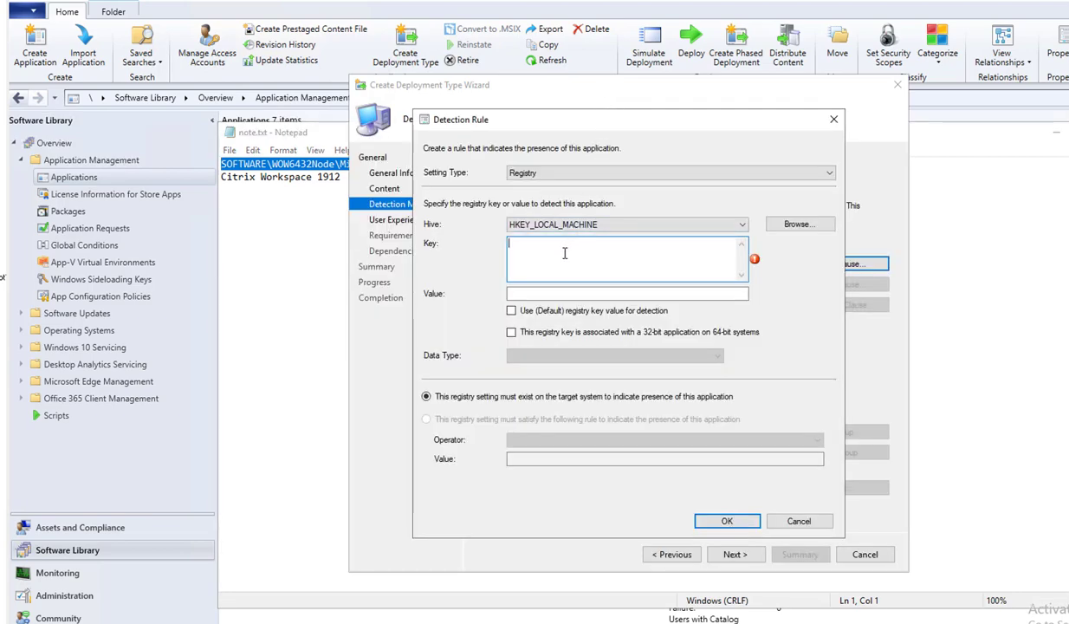
pyautogui.hotkey('ctrl', 'v')
pyautogui.click(511, 293)
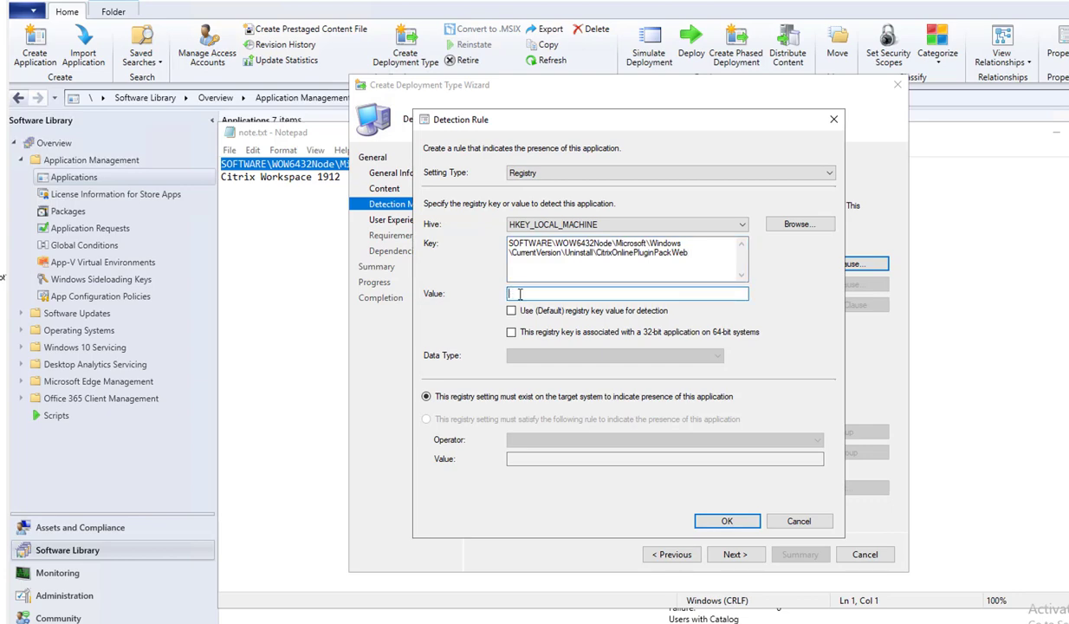
pyautogui.write('DisplayName')
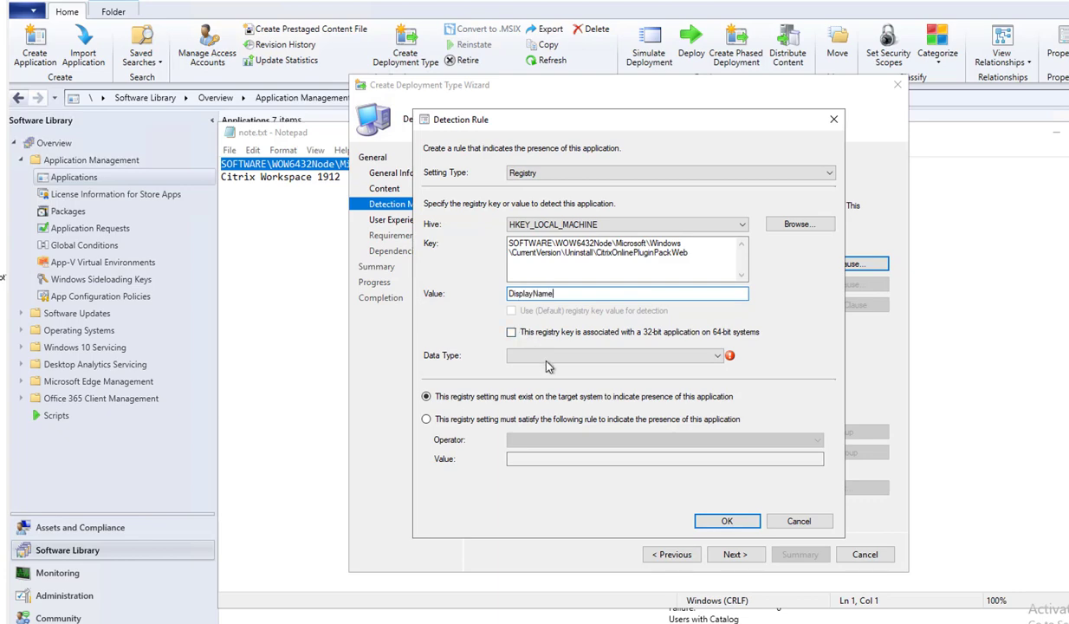
pyautogui.click(530, 355)
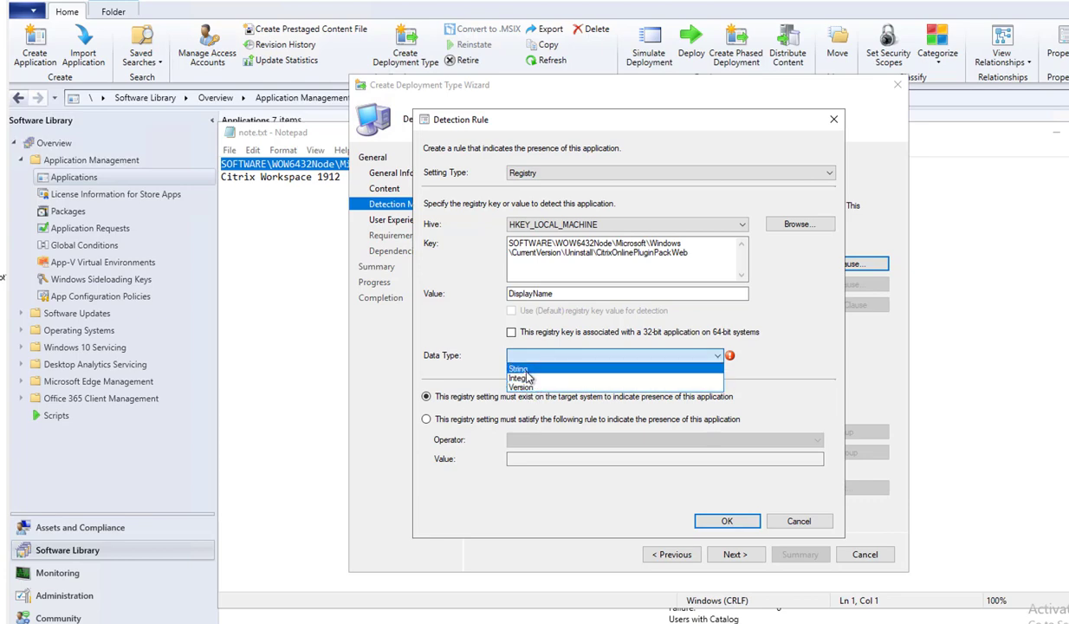
pyautogui.click(520, 369)
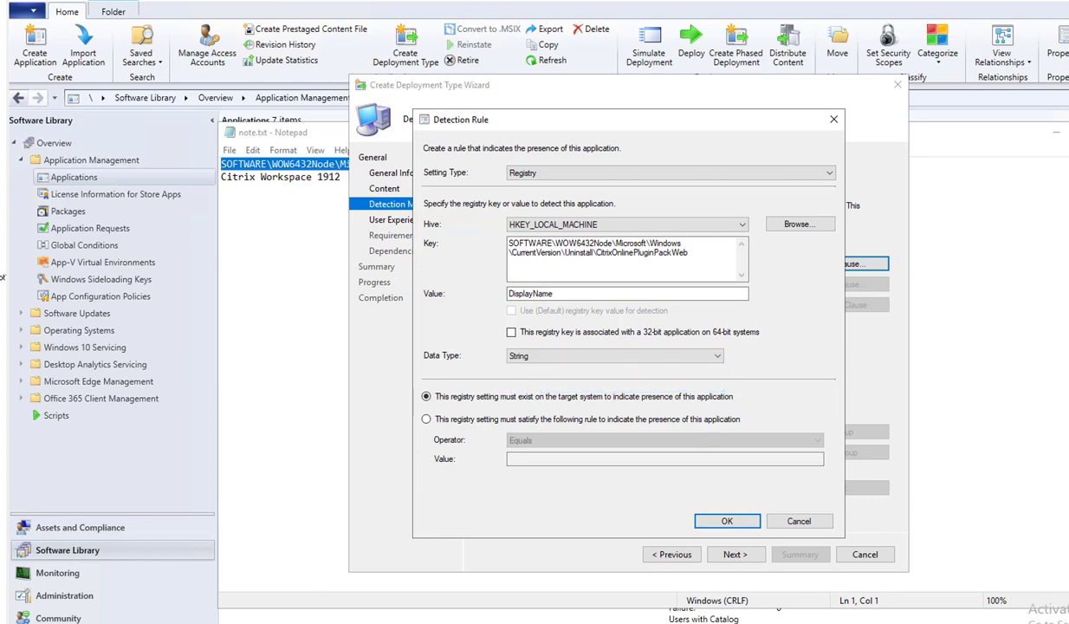
# Step: Require the value to equal 'Citrix Workspace 1912', copied from note.txt, and save the clause
pyautogui.click(446, 422)
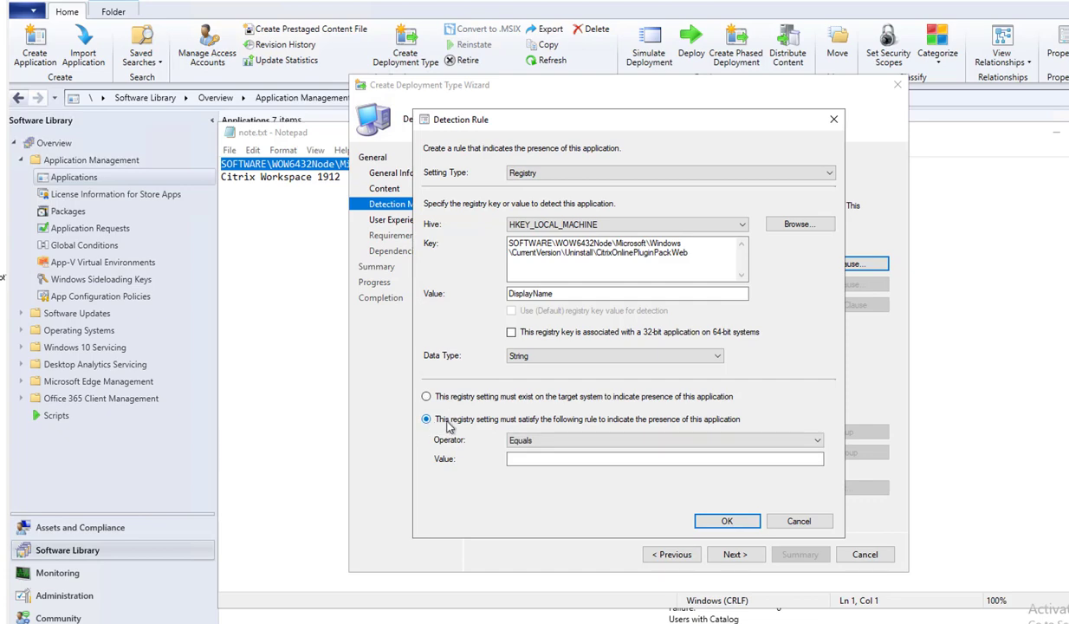
pyautogui.click(539, 459)
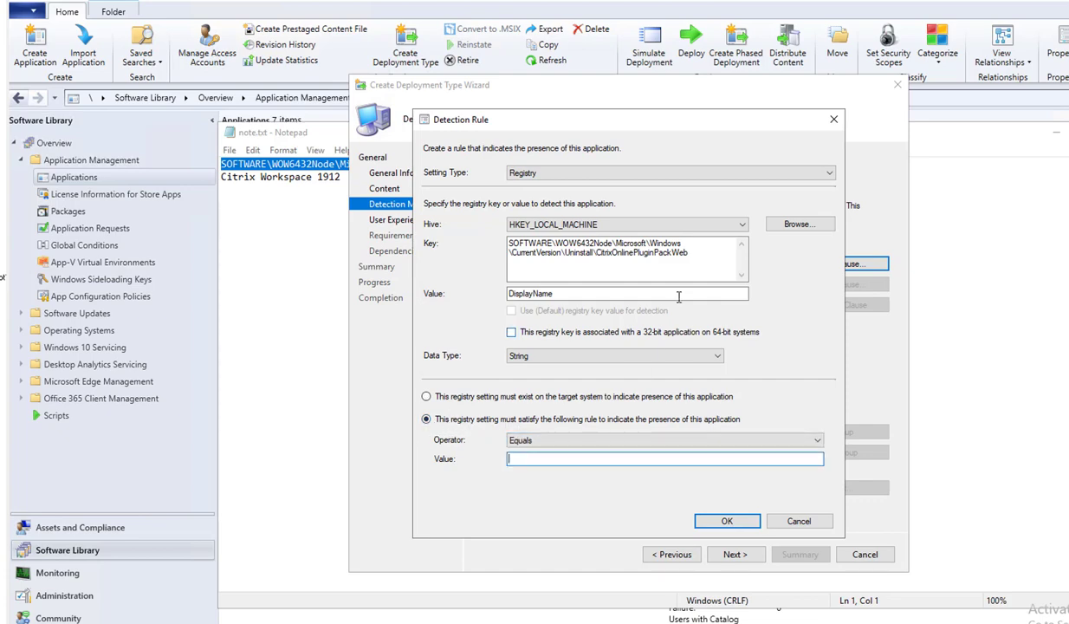
pyautogui.click(342, 179)
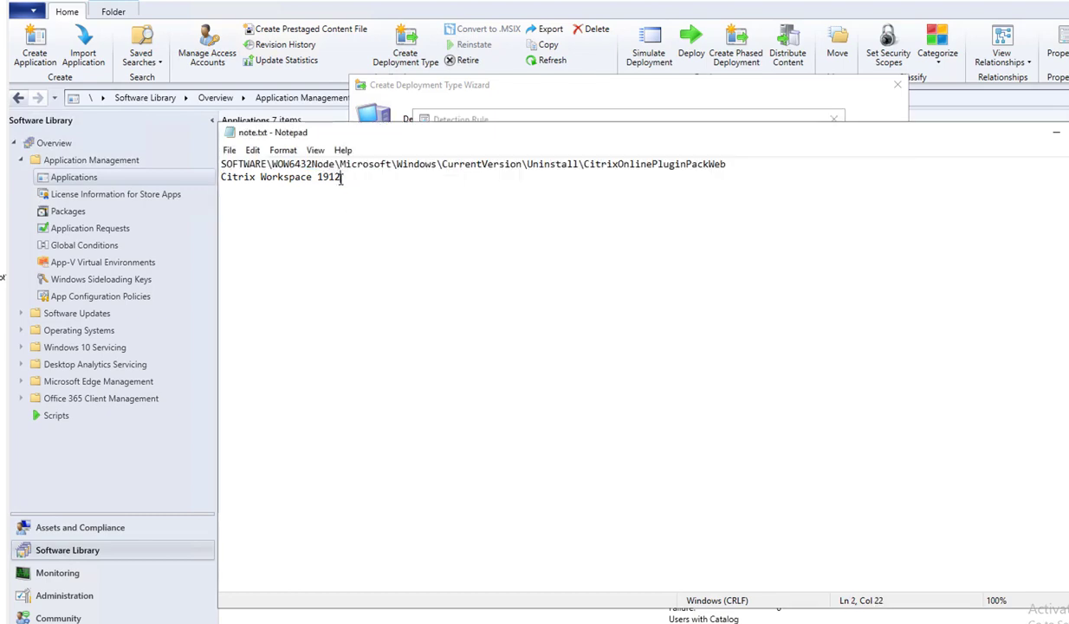
pyautogui.moveTo(342, 178); pyautogui.dragTo(215, 182)
pyautogui.hotkey('ctrl', 'c')
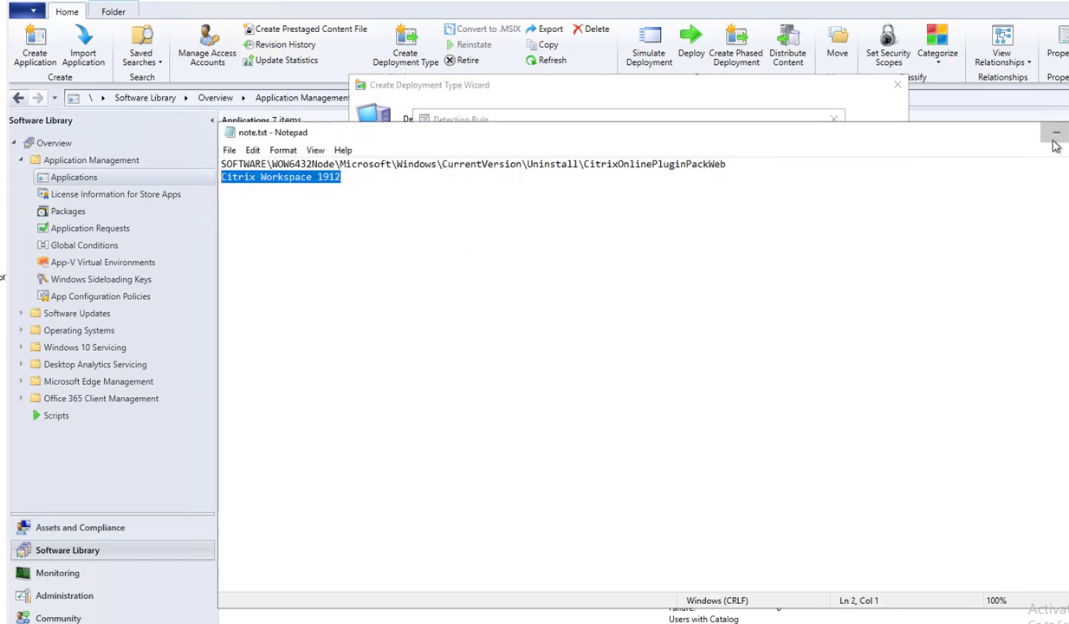
pyautogui.click(1005, 119)
pyautogui.hotkey('ctrl', 'v')
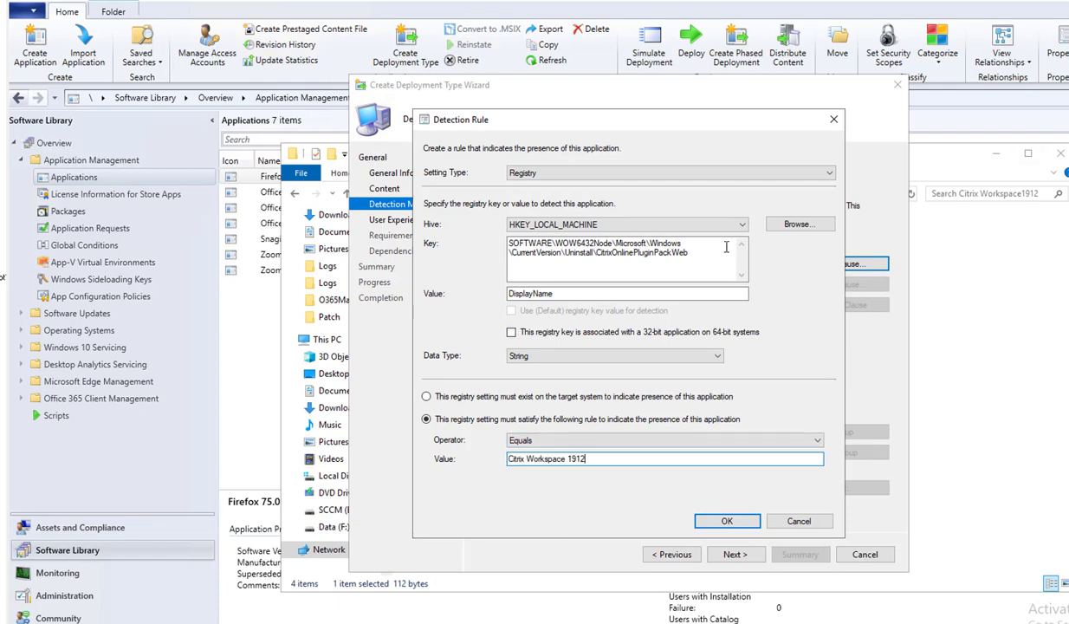
pyautogui.doubleClick(693, 248)
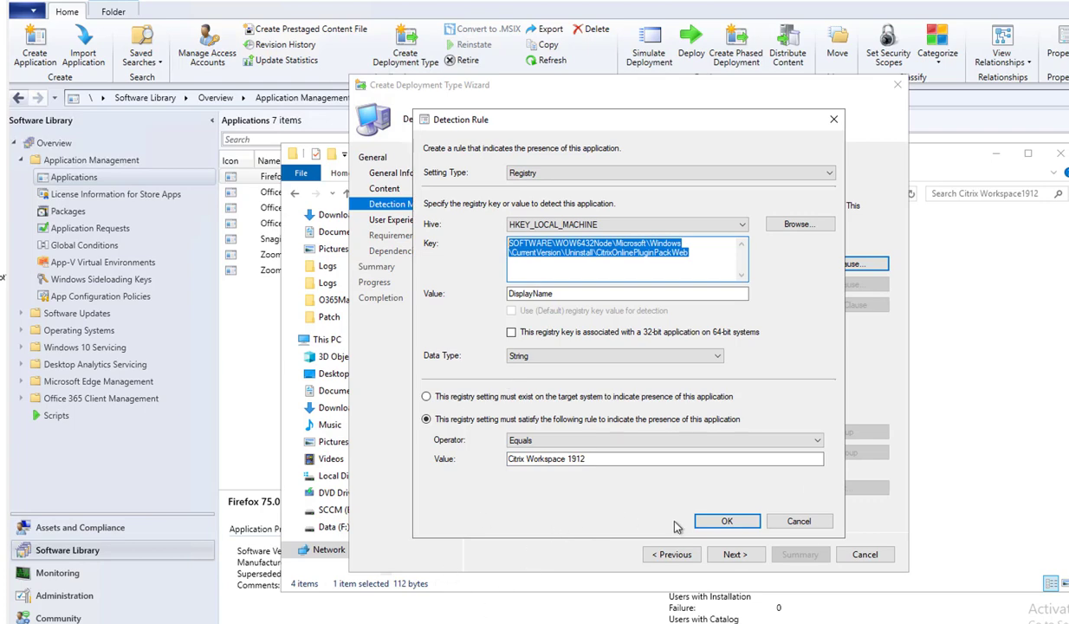
pyautogui.click(716, 522)
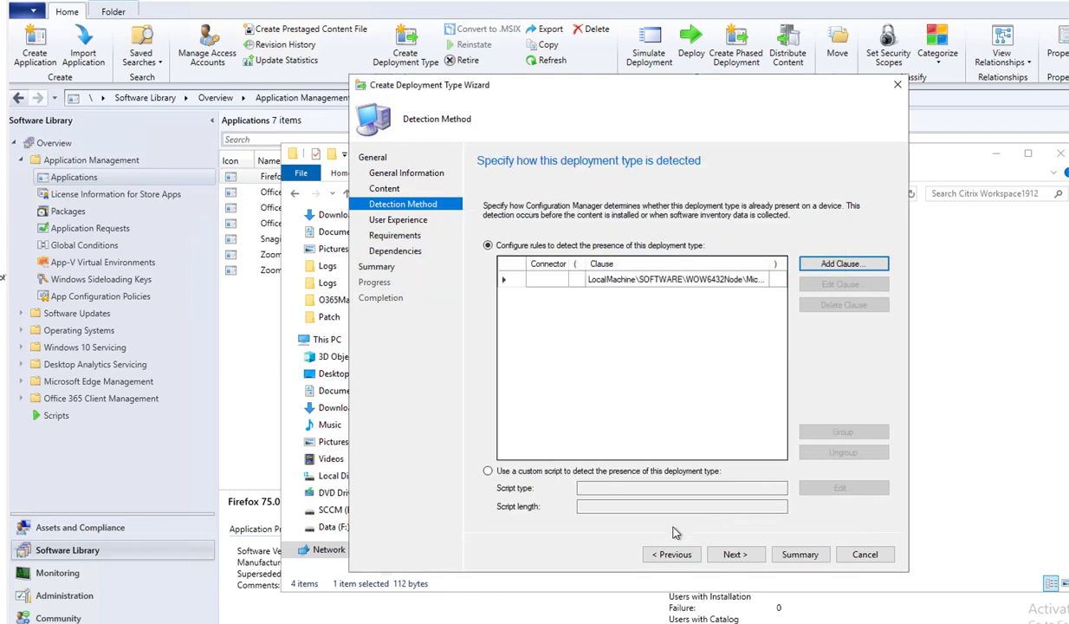
# Step: Set User Experience to Install for system, whether or not a user is logged on, with 60-minute maximum run time
pyautogui.click(720, 552)
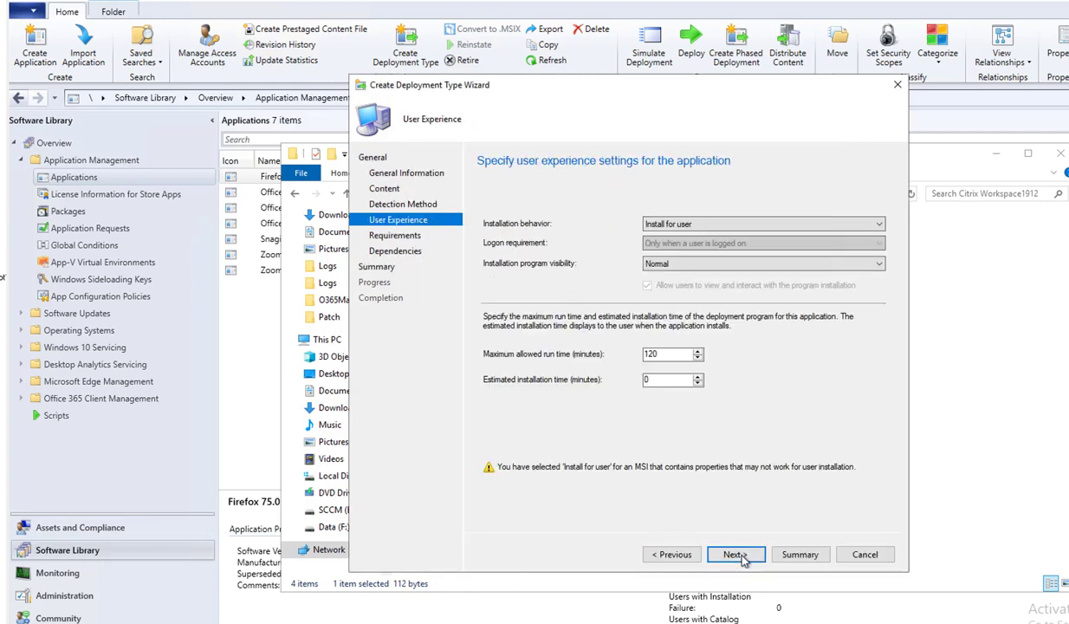
pyautogui.click(668, 224)
pyautogui.click(690, 246)
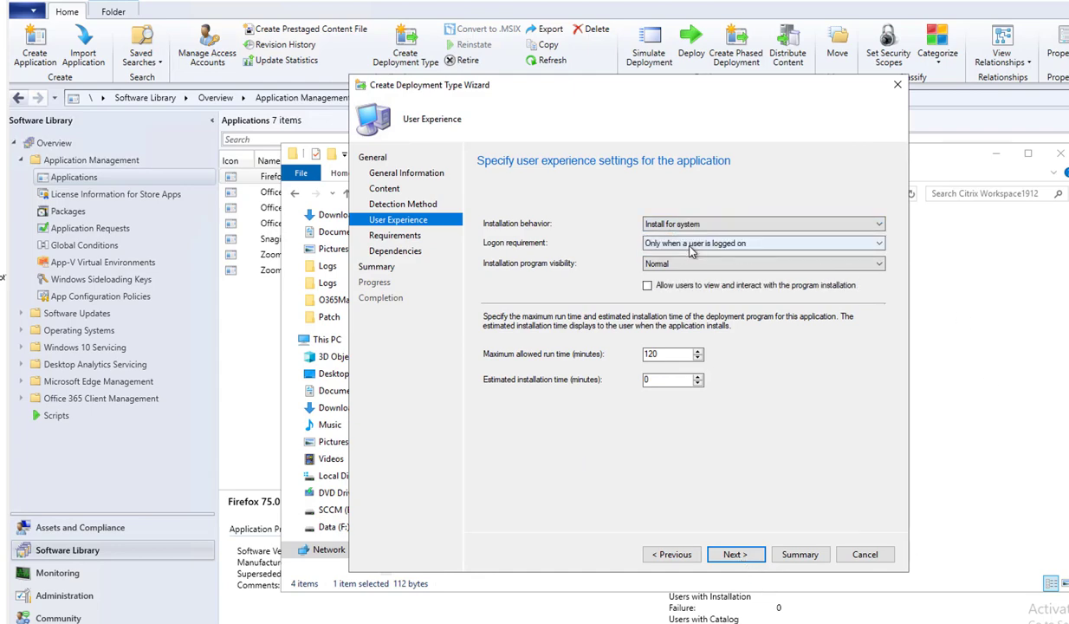
pyautogui.click(680, 244)
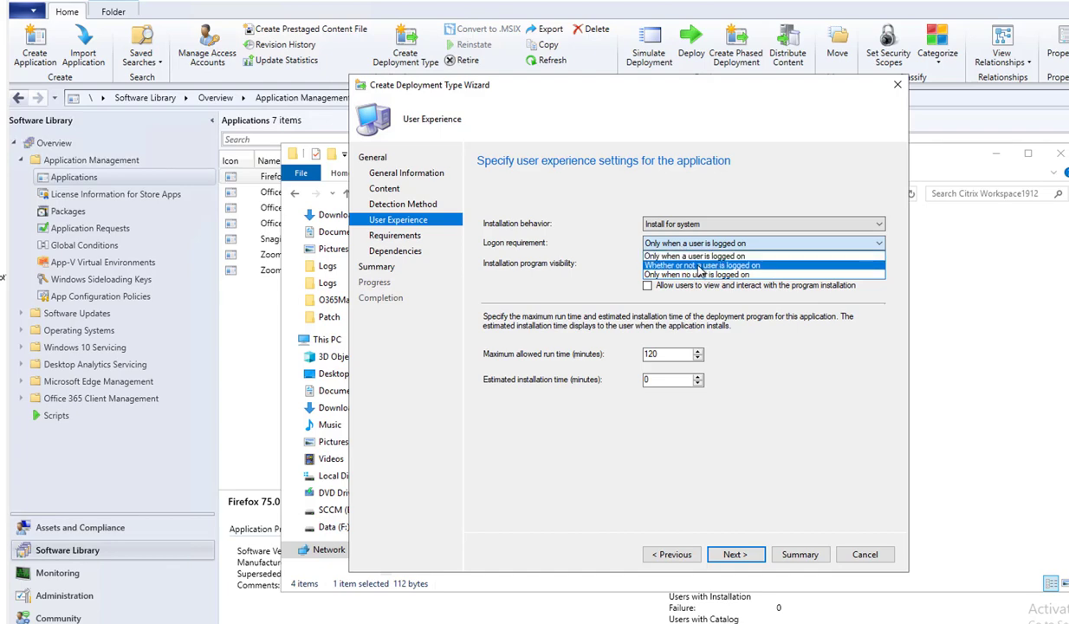
pyautogui.click(679, 265)
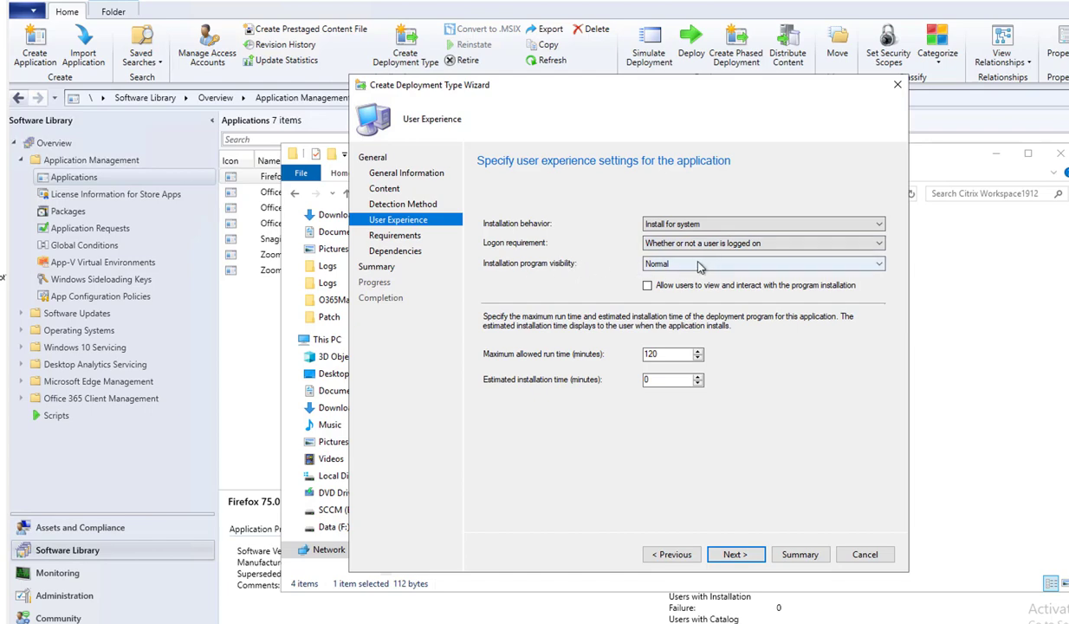
pyautogui.moveTo(615, 354); pyautogui.dragTo(451, 363)
pyautogui.write('60')
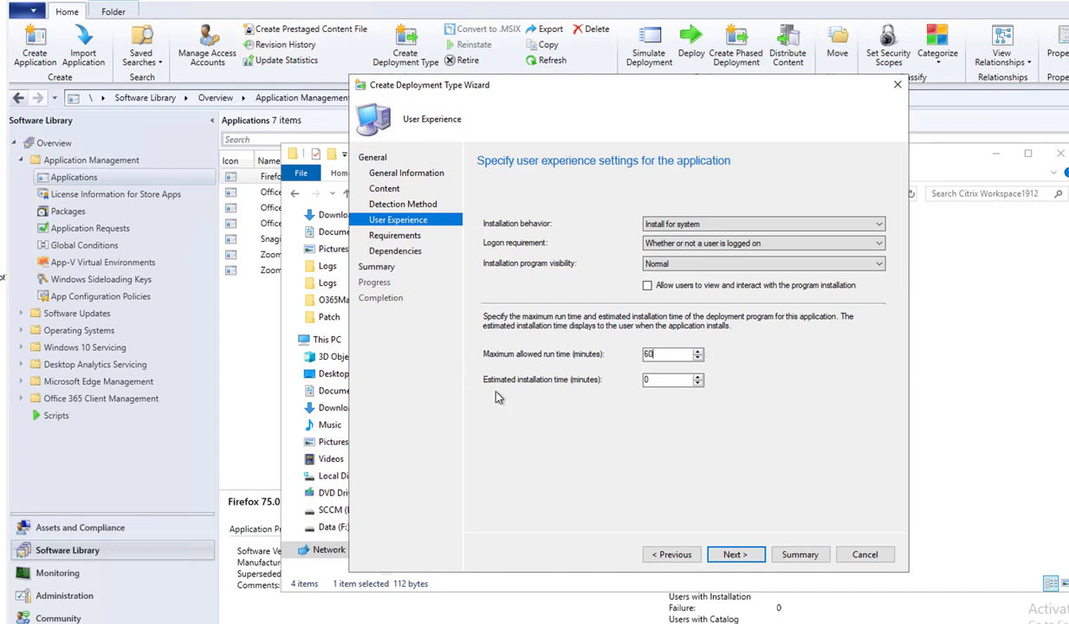
# Step: Accept the requirements and dependencies defaults and complete the Create Deployment Type Wizard
pyautogui.click(730, 555)
pyautogui.click(733, 558)
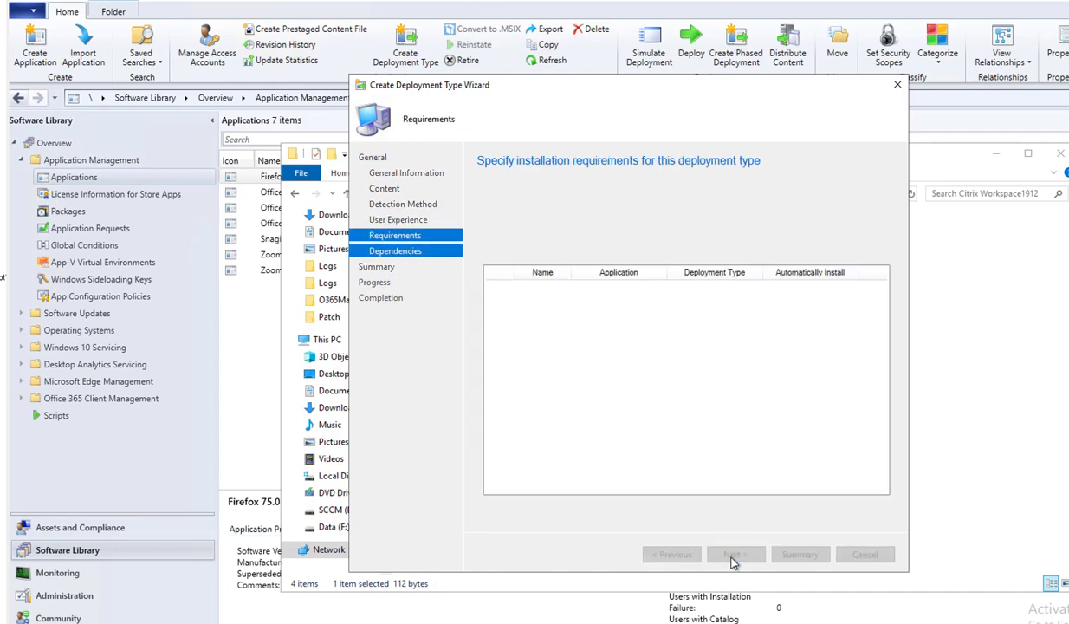
pyautogui.click(736, 557)
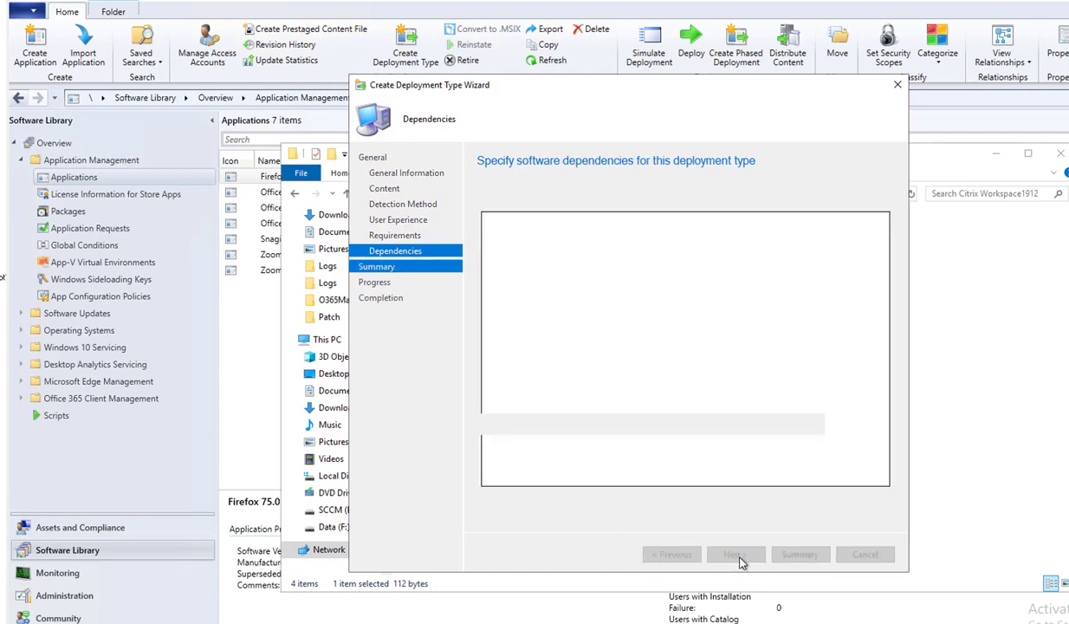
pyautogui.click(738, 557)
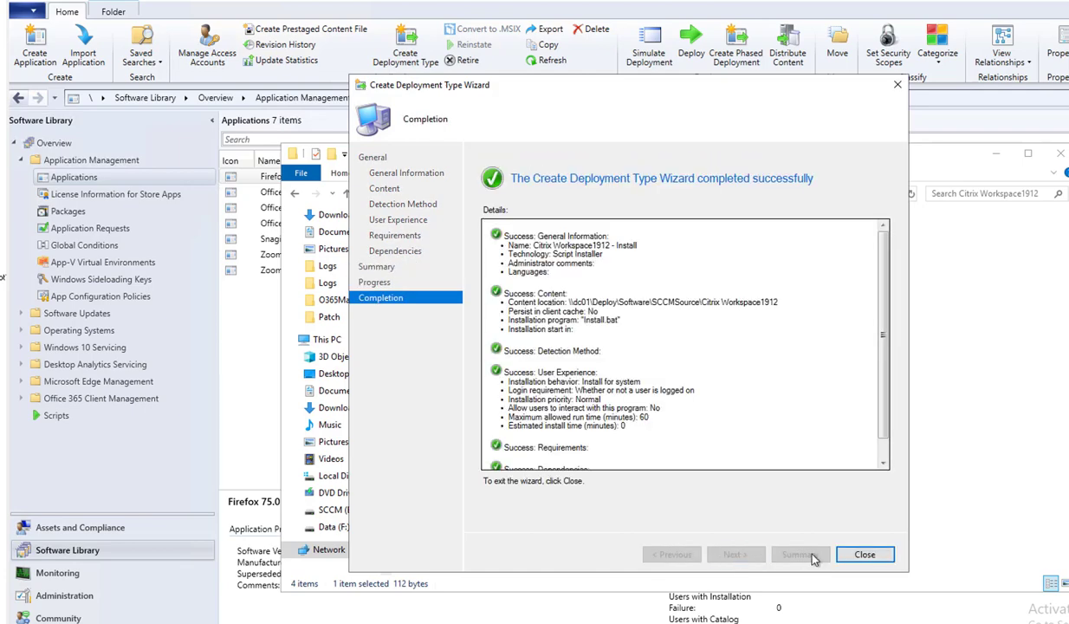
# Step: Close the deployment type wizard and create the Citrix Workspace1912 application from the summary
pyautogui.click(857, 555)
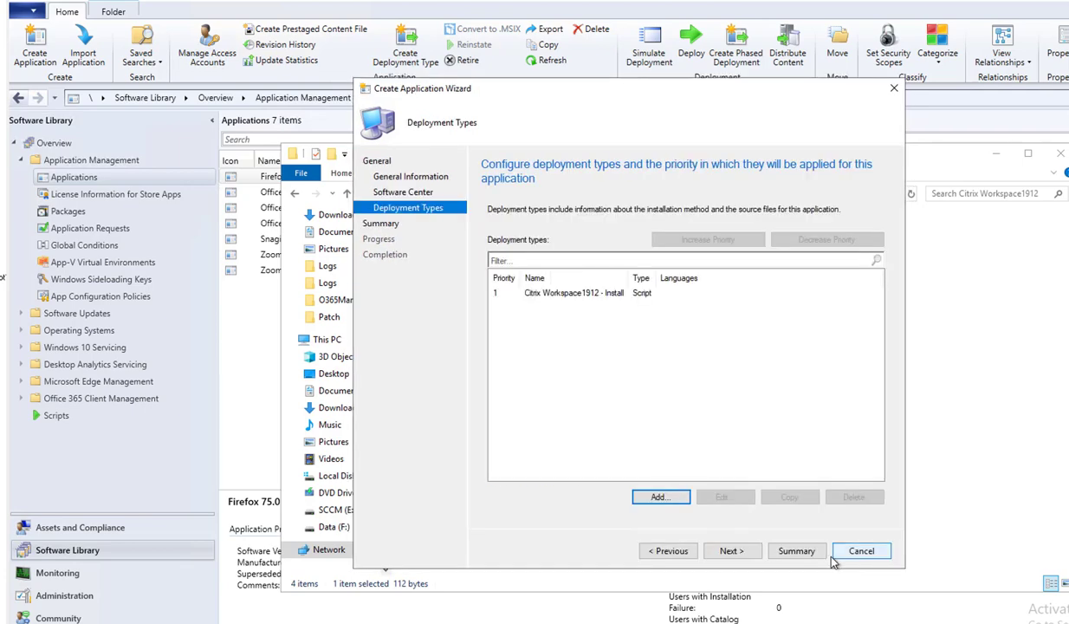
pyautogui.click(734, 554)
pyautogui.click(733, 551)
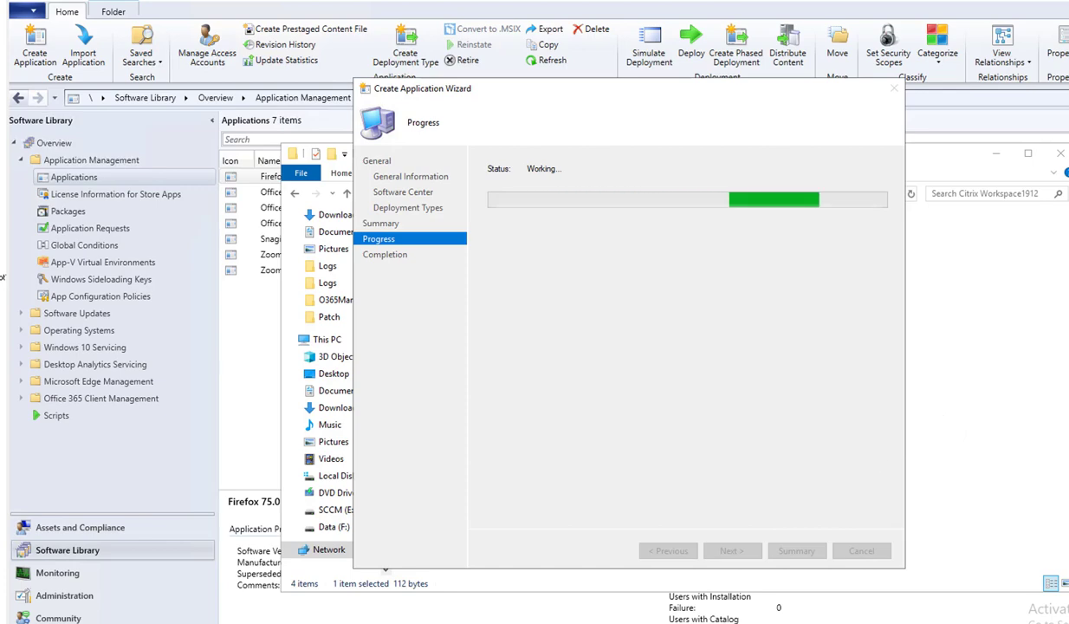
pyautogui.moveTo(427, 622)
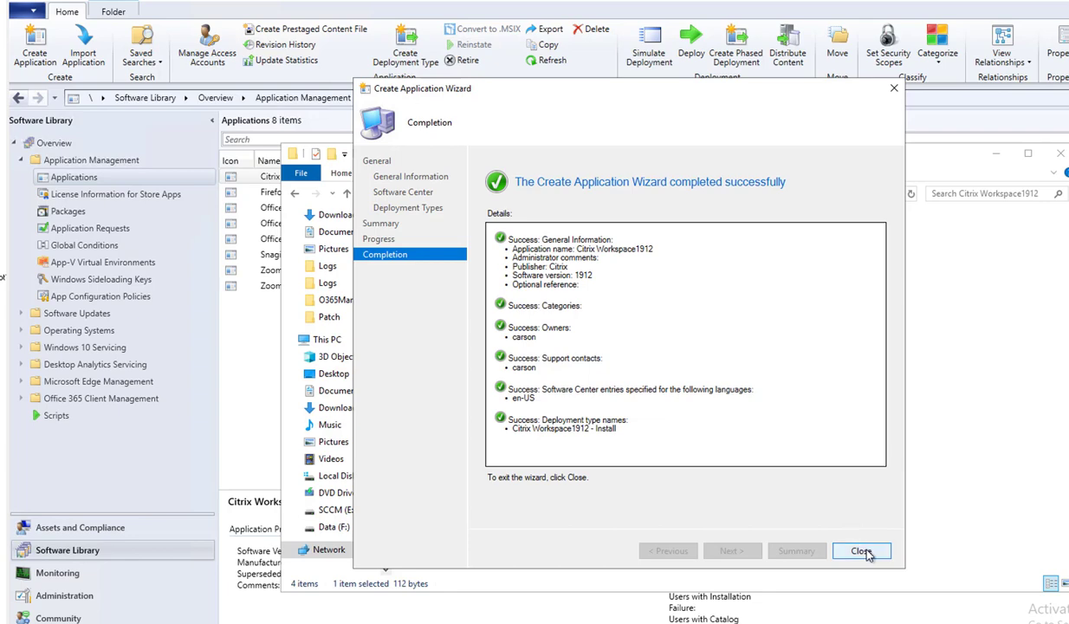
# Step: Close the application wizard and choose Distribute Content for Citrix Workspace1912 in the Applications list
pyautogui.click(861, 552)
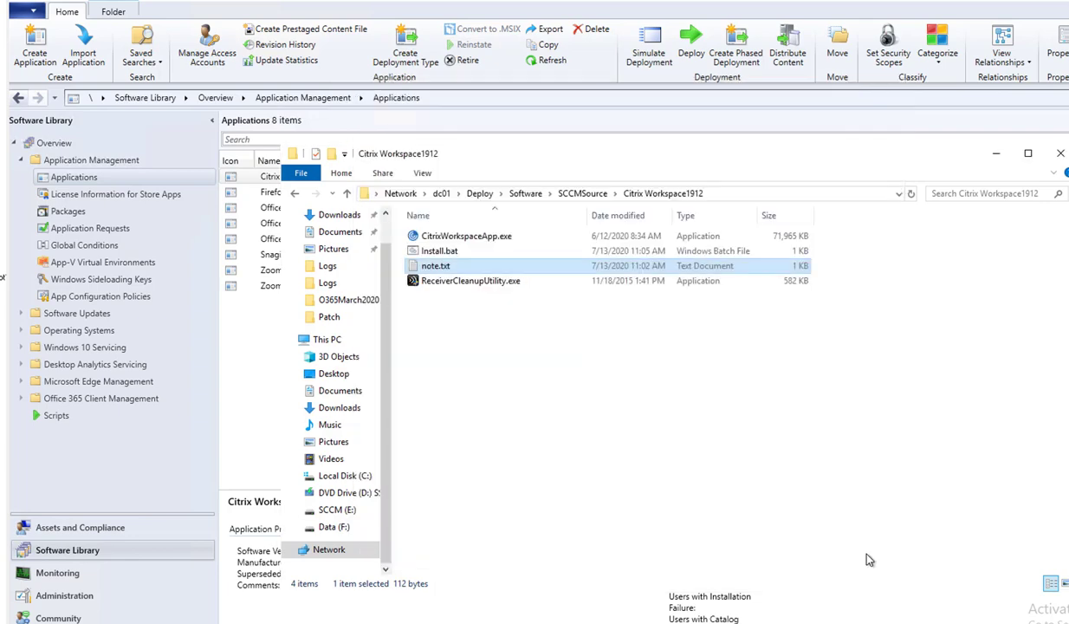
pyautogui.click(91, 177)
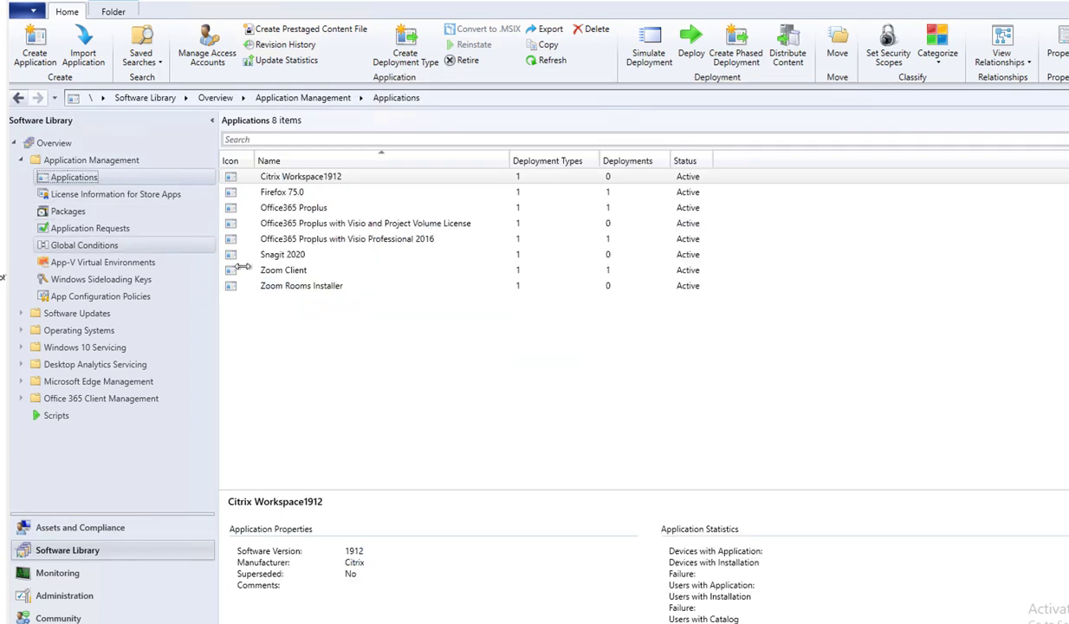
pyautogui.click(295, 182)
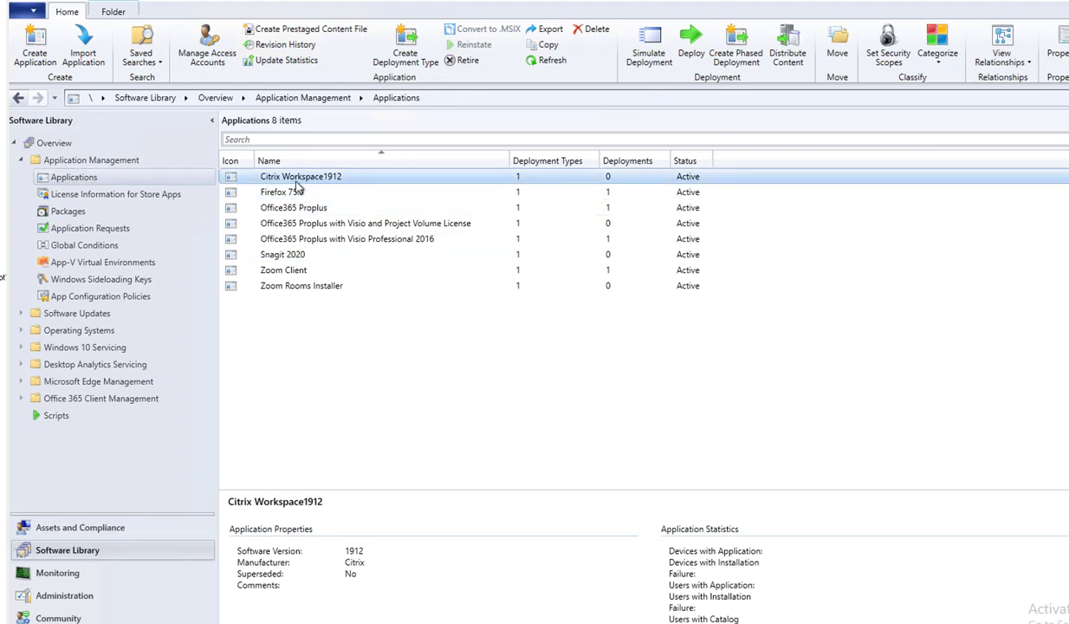
pyautogui.rightClick(305, 178)
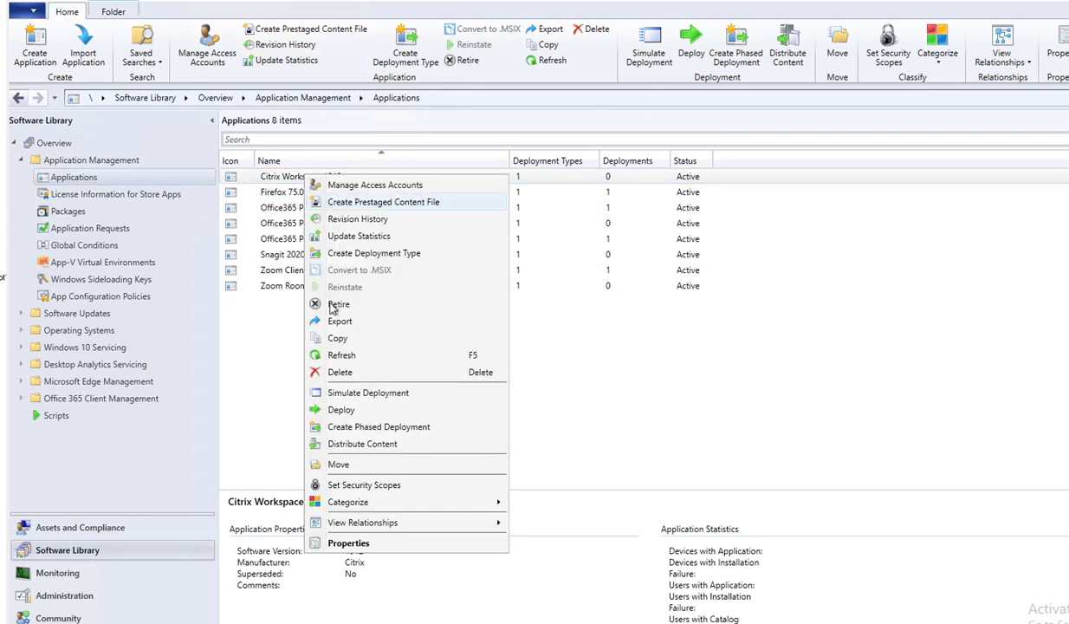
pyautogui.click(378, 442)
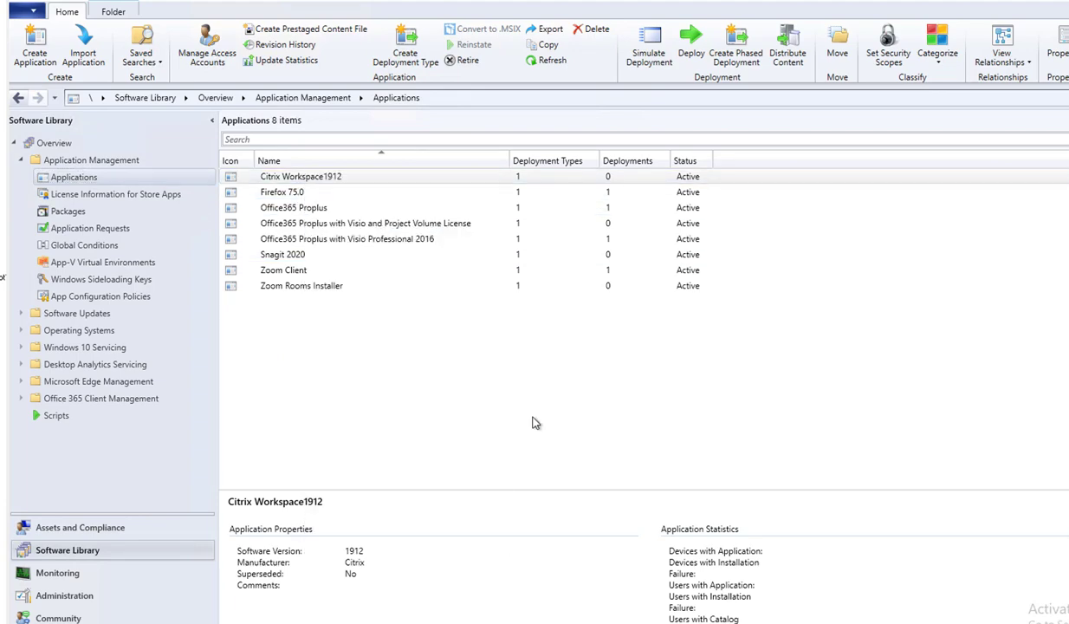
# Step: Add the SCCM.O365.LOCAL distribution point as destination, distribute the content, and close the wizard
pyautogui.click(703, 518)
pyautogui.click(705, 520)
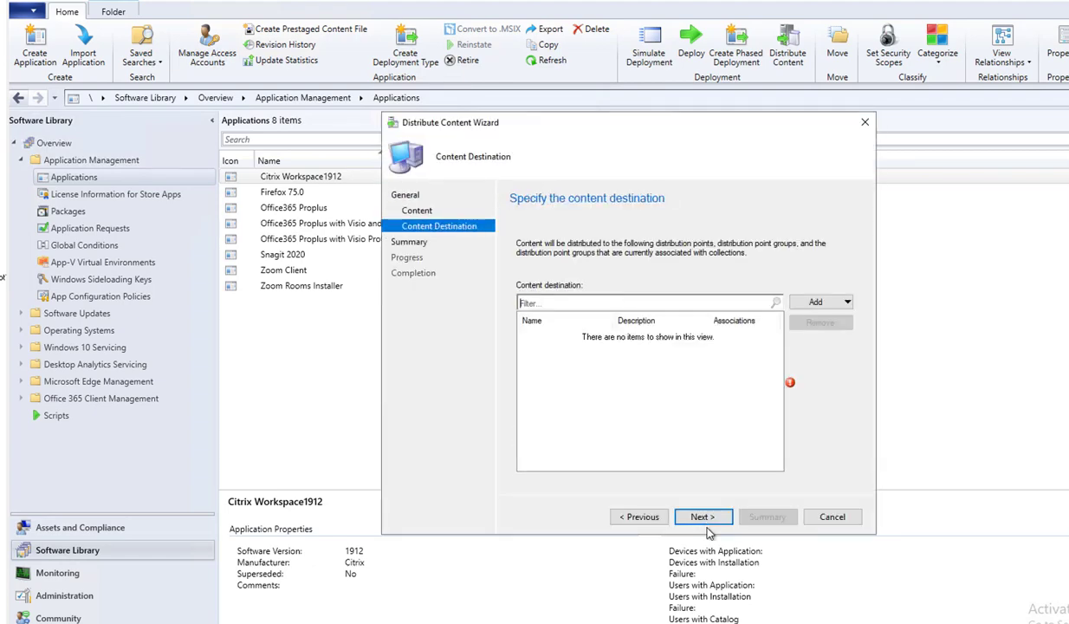
pyautogui.click(816, 301)
pyautogui.click(845, 337)
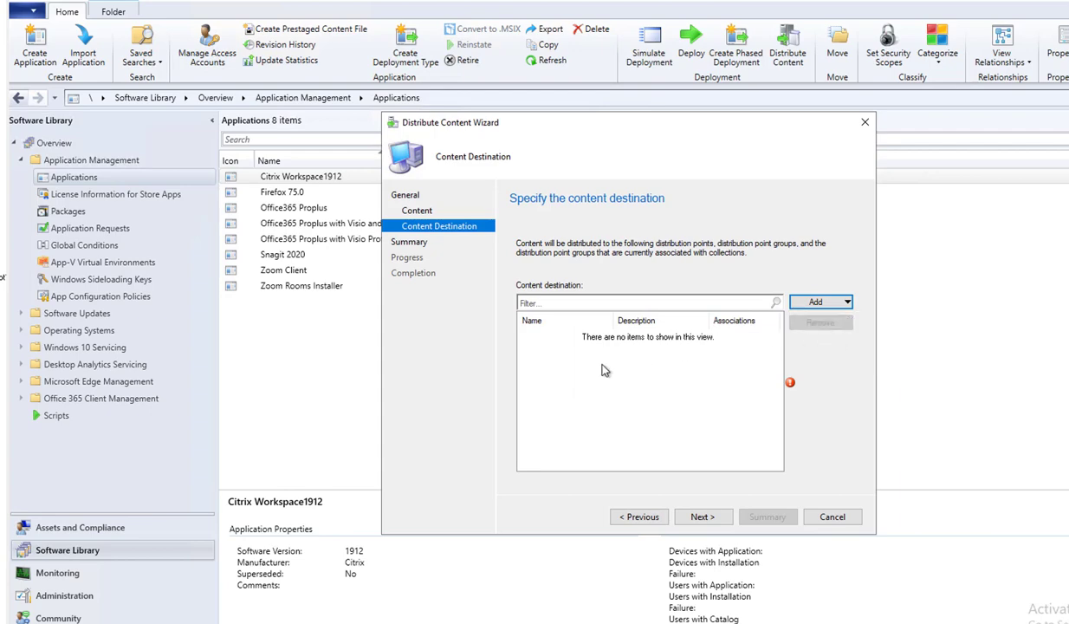
pyautogui.click(440, 274)
pyautogui.click(732, 525)
pyautogui.click(696, 522)
pyautogui.click(701, 520)
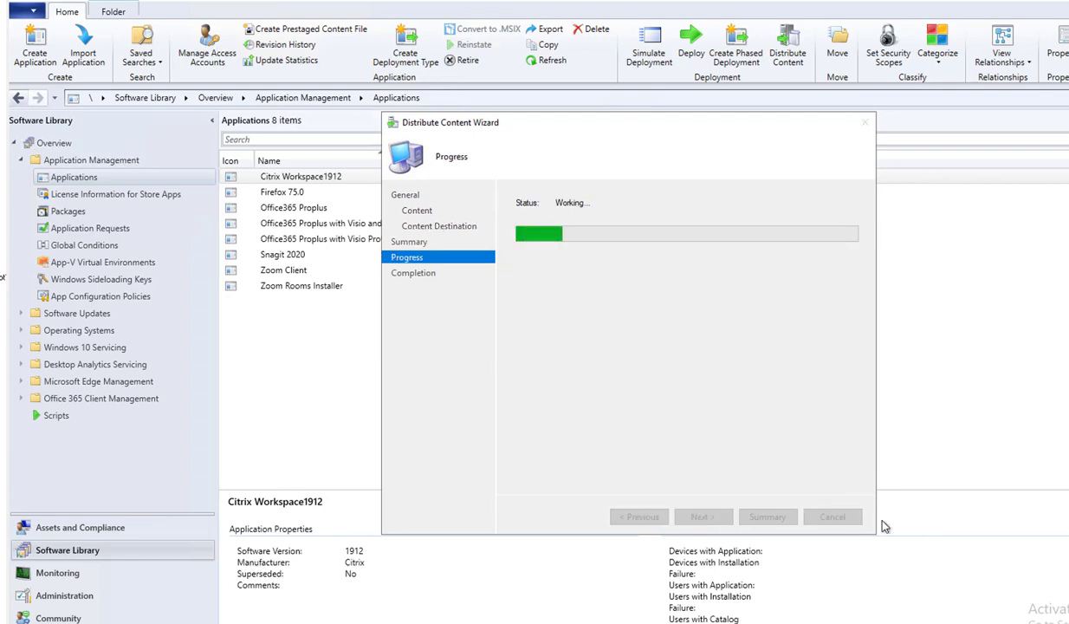
pyautogui.click(832, 517)
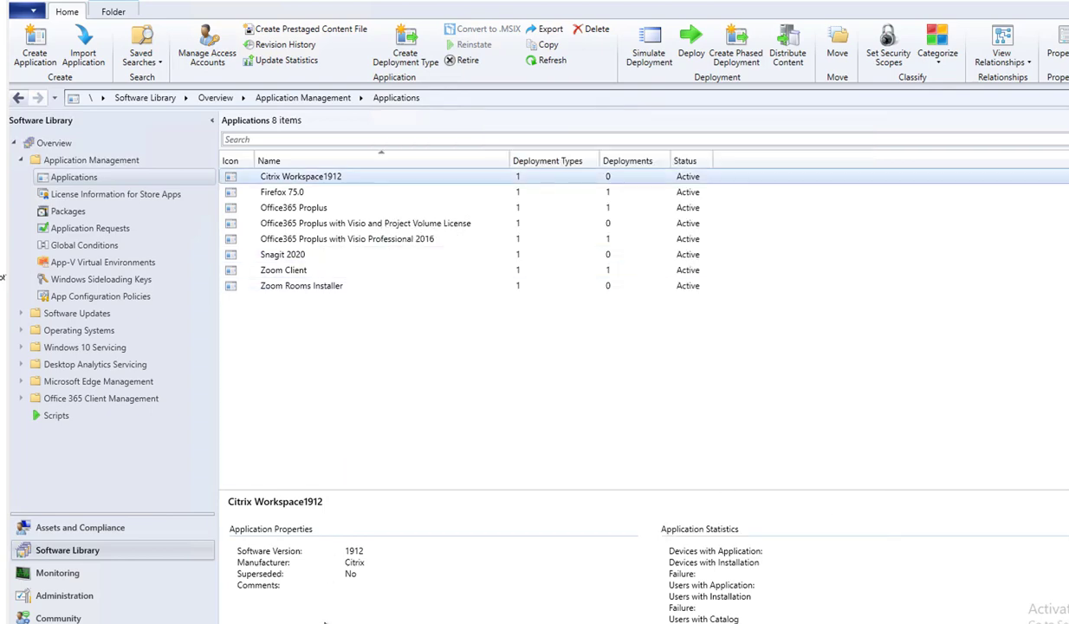
# Step: Deploy Citrix Workspace1912, targeting the All Desktop and Server Clients device collection
pyautogui.click(298, 619)
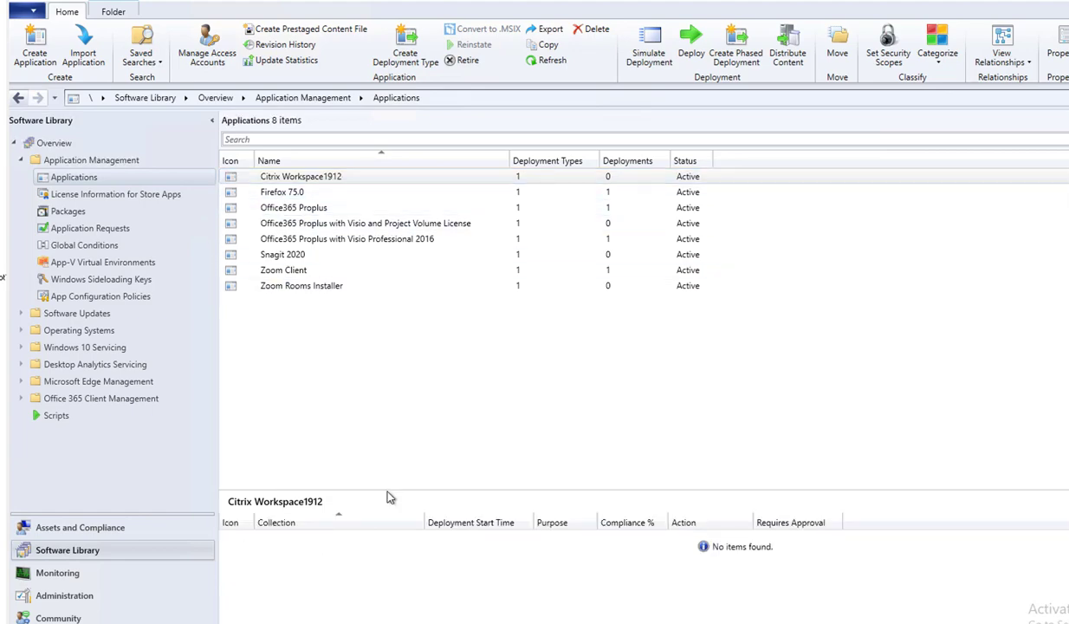
pyautogui.click(326, 178)
pyautogui.rightClick(325, 178)
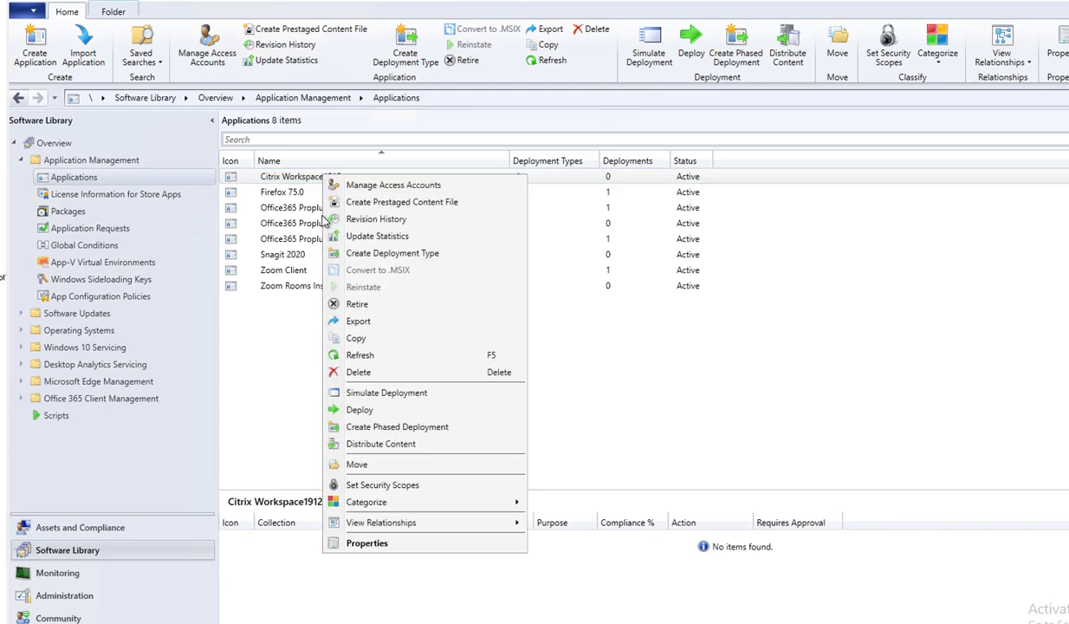
pyautogui.click(358, 410)
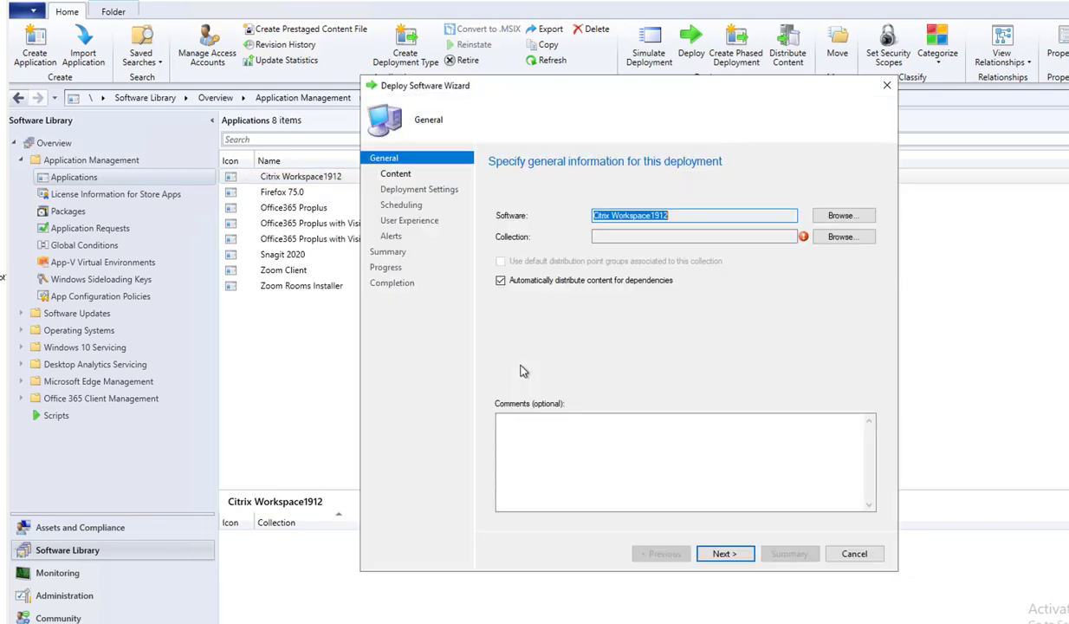
pyautogui.click(814, 228)
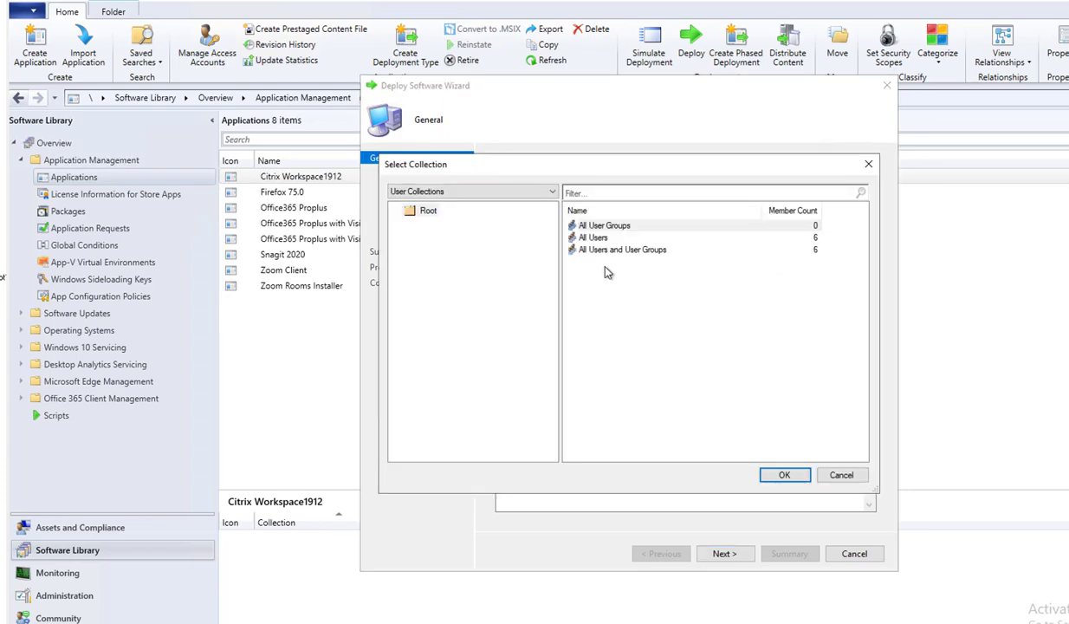
pyautogui.click(511, 192)
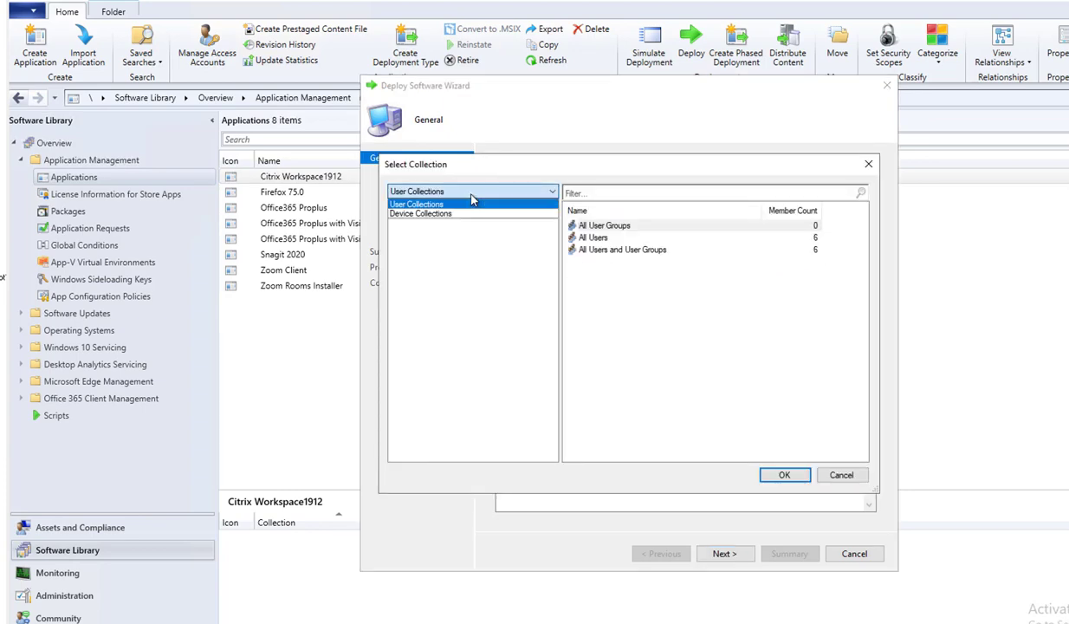
pyautogui.click(450, 214)
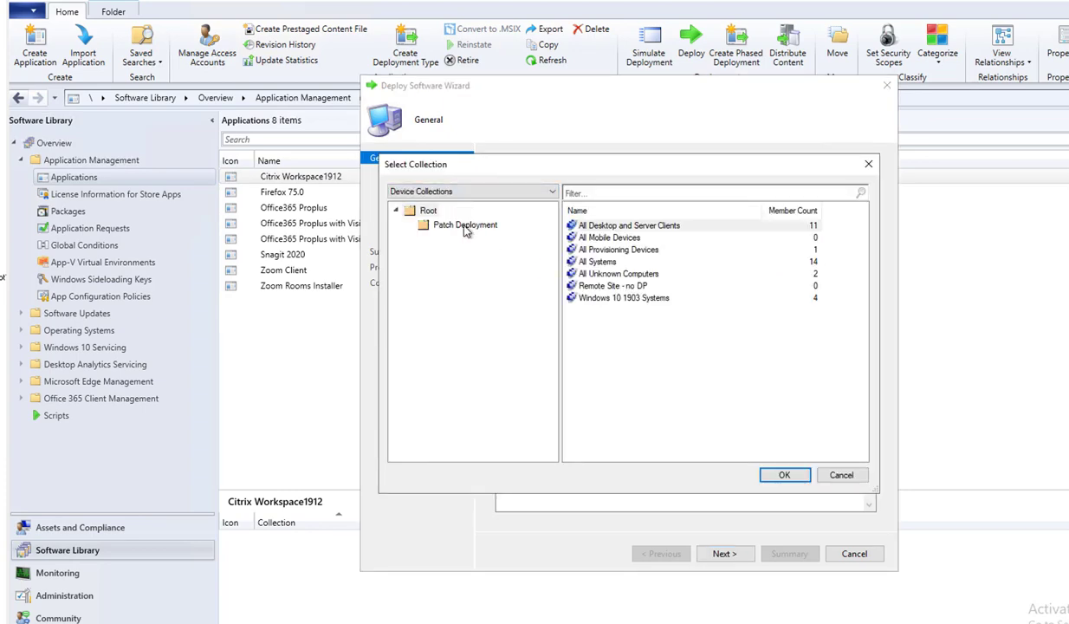
pyautogui.click(602, 229)
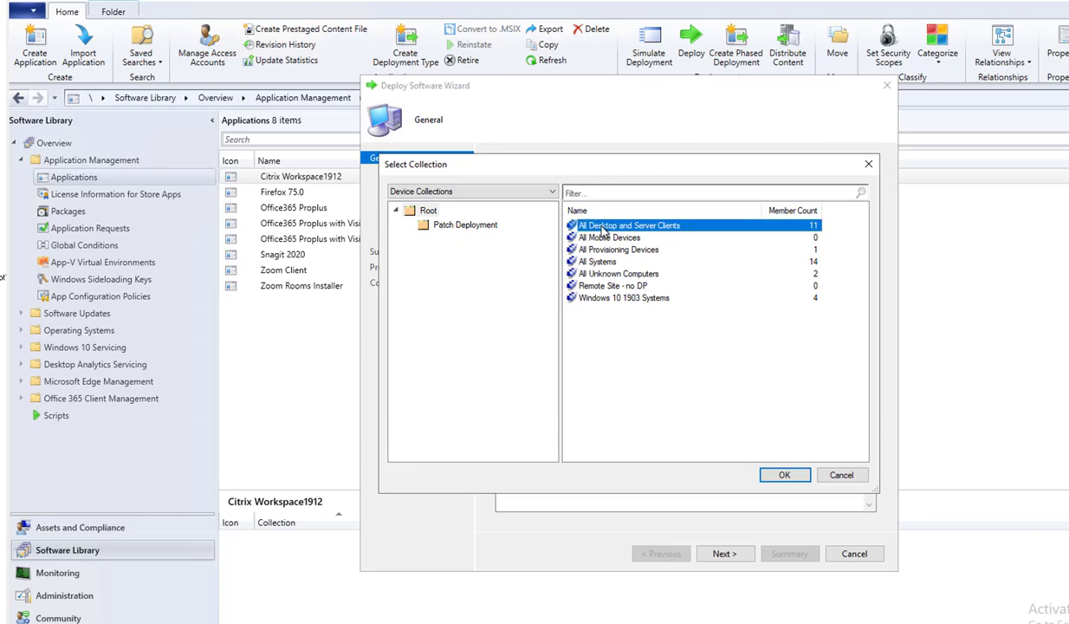
pyautogui.click(792, 478)
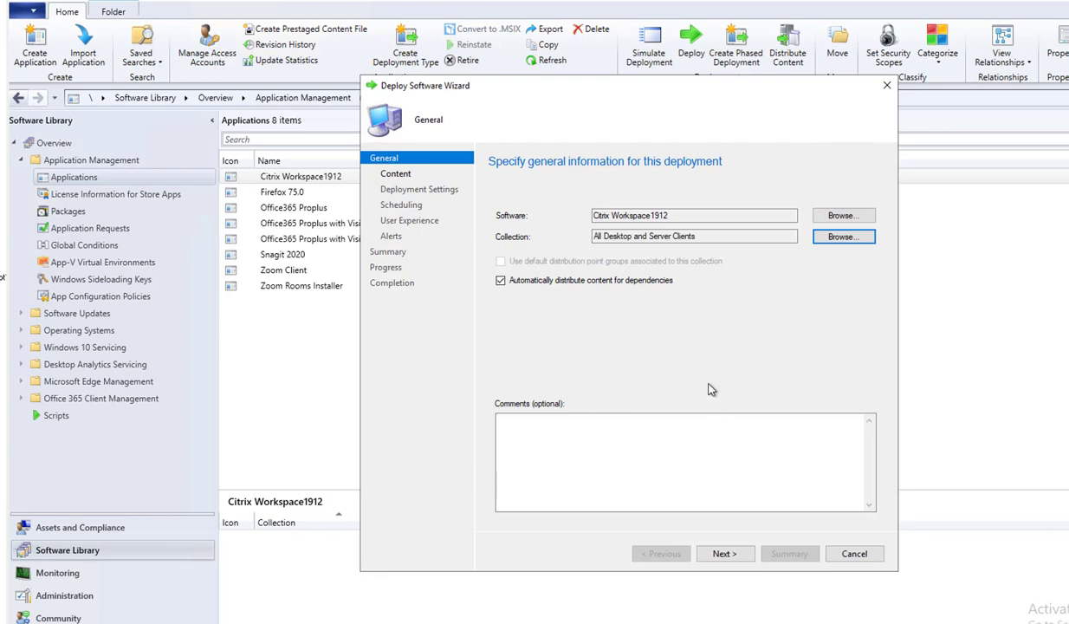
# Step: Keep action Install and purpose Available, accept the scheduling, user experience and alert defaults, and create the deployment
pyautogui.click(724, 553)
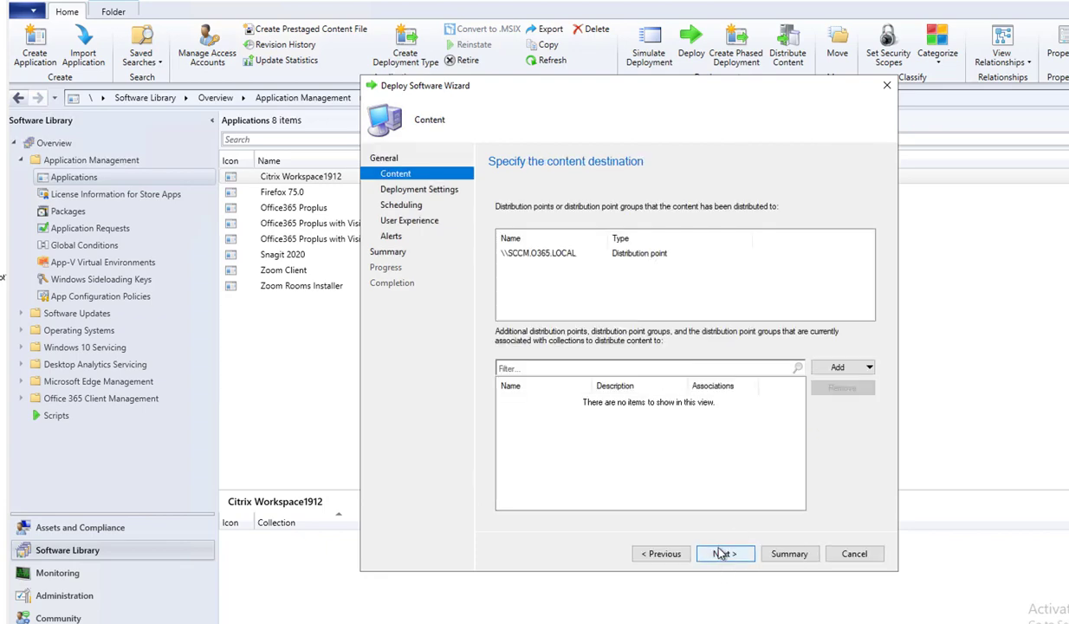
pyautogui.click(722, 554)
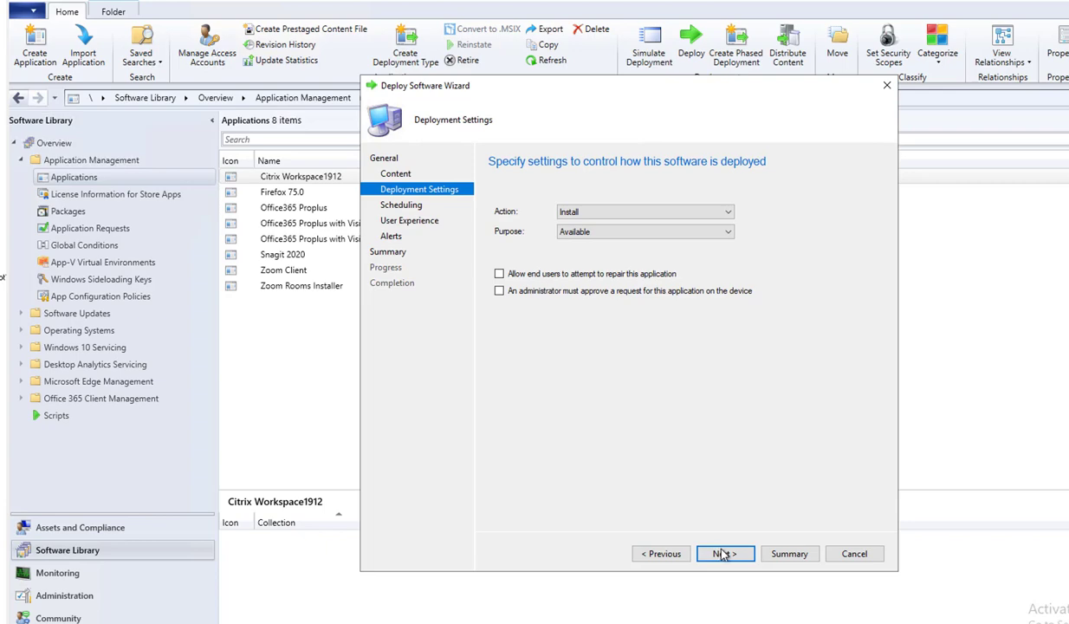
pyautogui.click(580, 232)
pyautogui.click(578, 244)
pyautogui.click(610, 232)
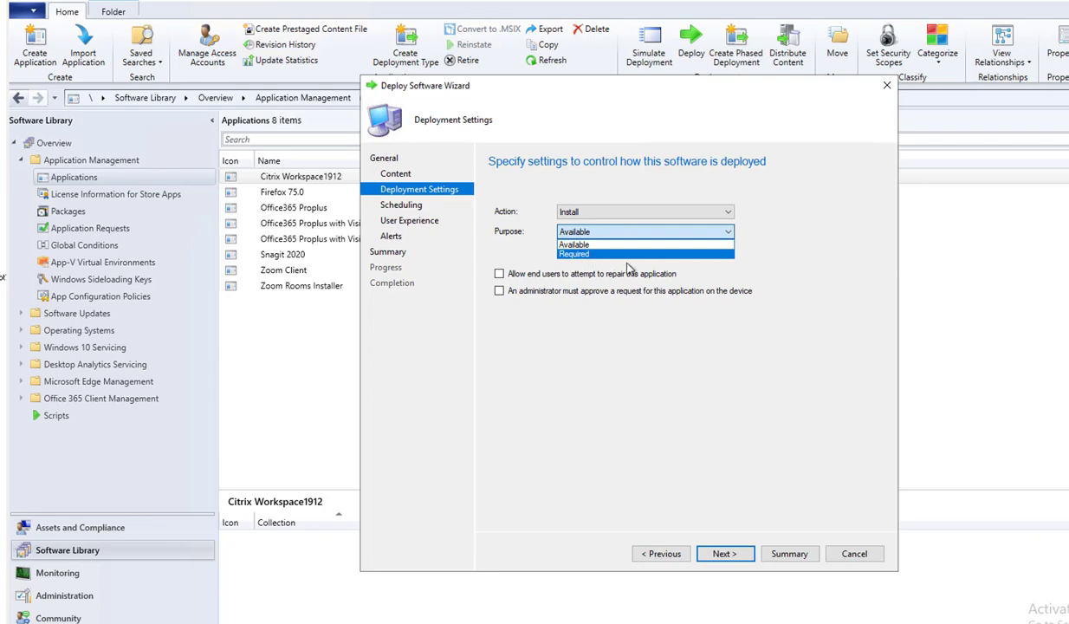
pyautogui.click(589, 428)
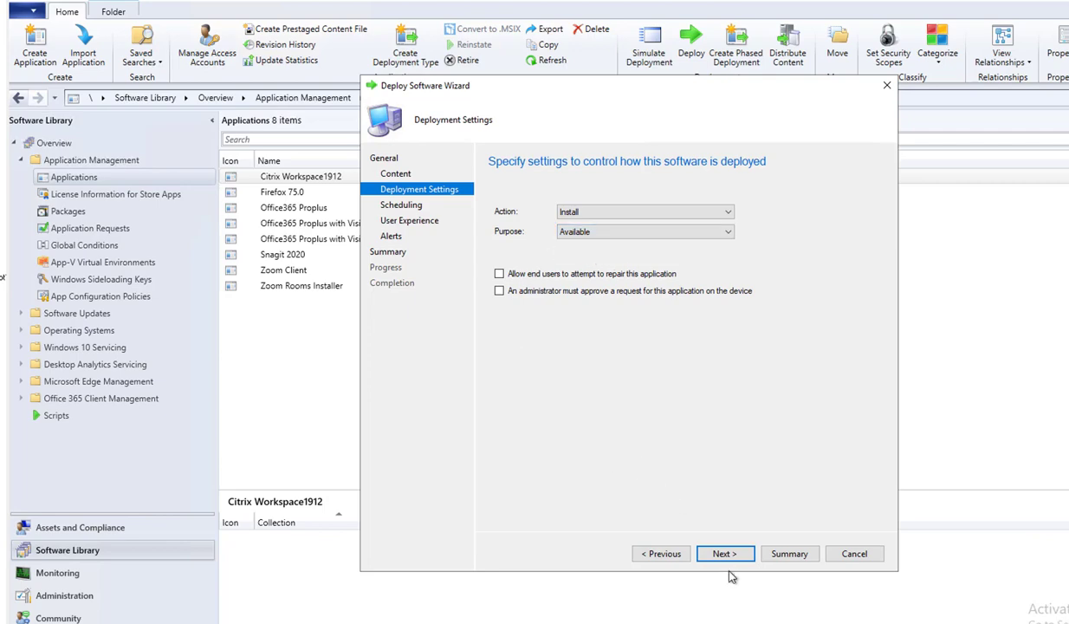
pyautogui.click(726, 554)
pyautogui.click(726, 554)
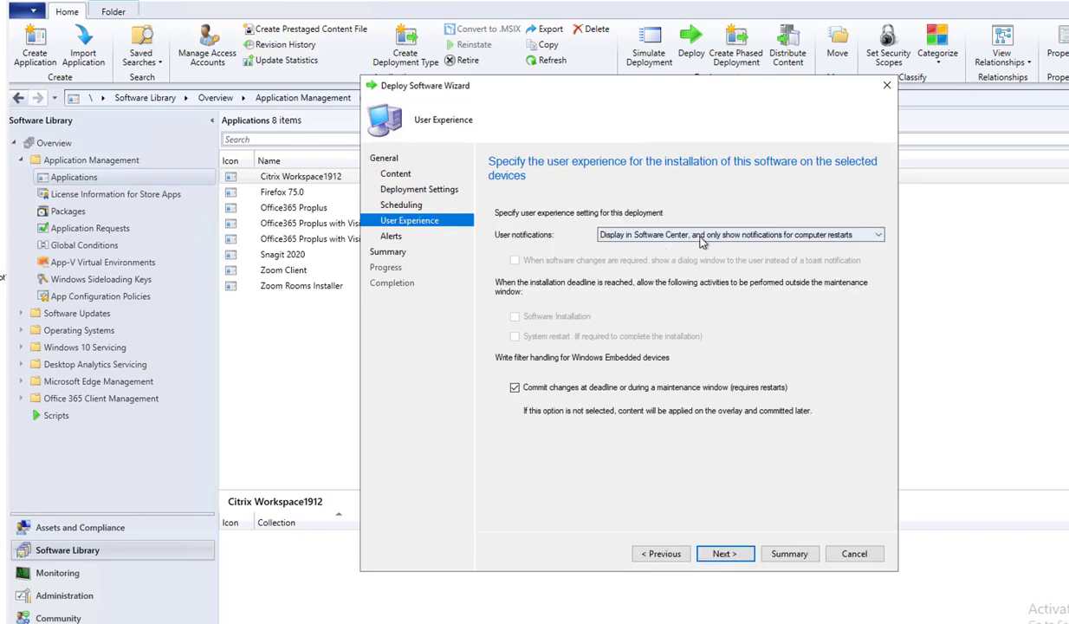
pyautogui.click(719, 559)
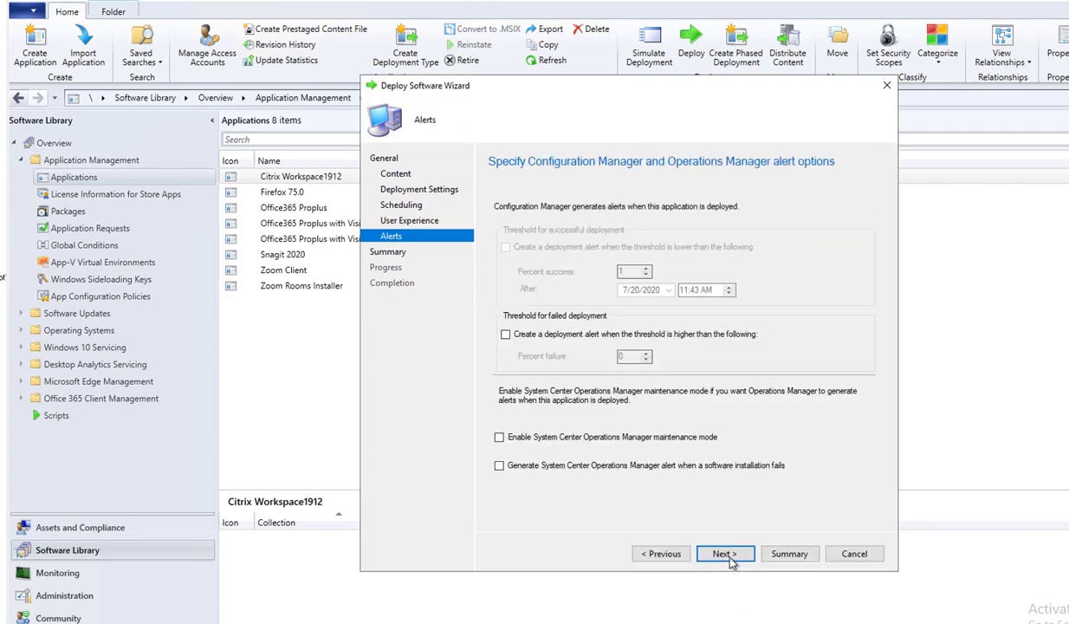
pyautogui.click(725, 557)
pyautogui.click(733, 561)
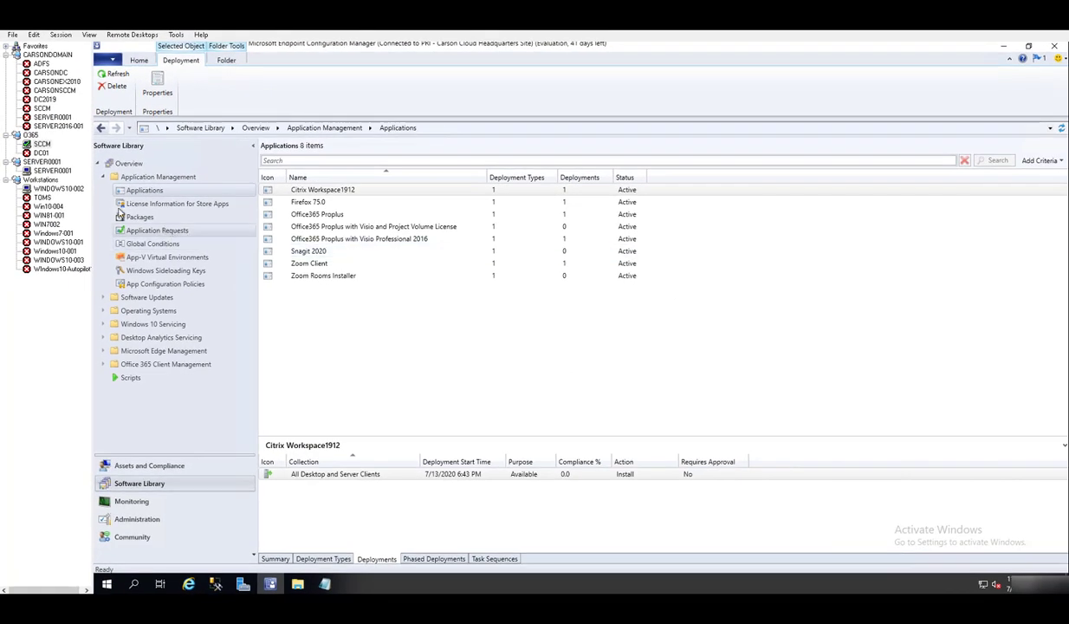
# Step: Open the WINDOWS10-002 test machine in the Remote Desktops tree
pyautogui.click(58, 188)
# Step: Open Control Panel on the test machine by searching 'contr'
pyautogui.click(583, 264)
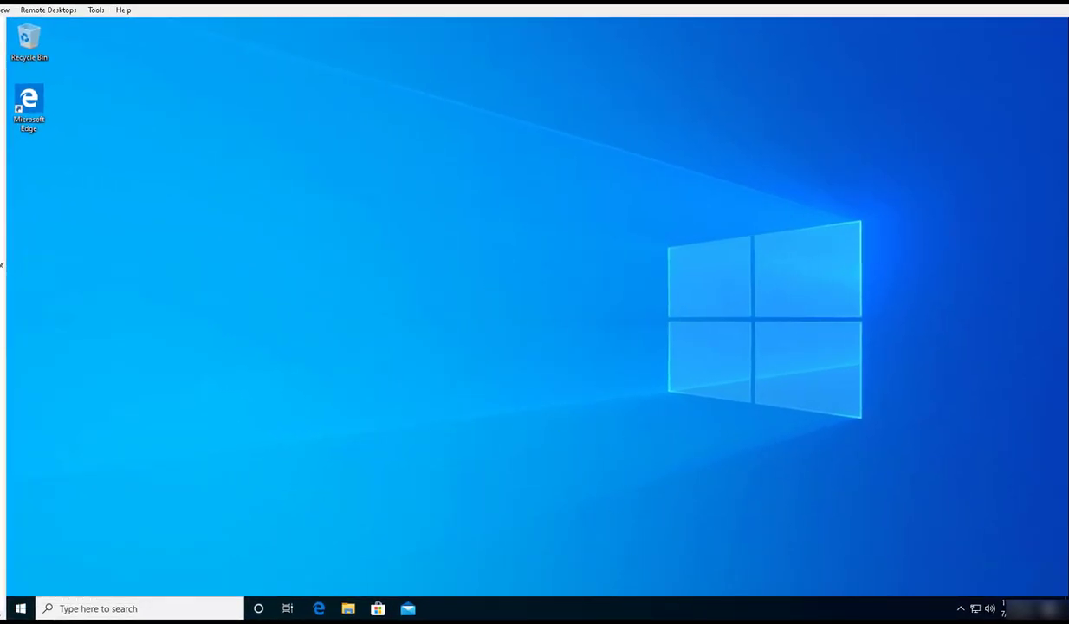
pyautogui.click(106, 607)
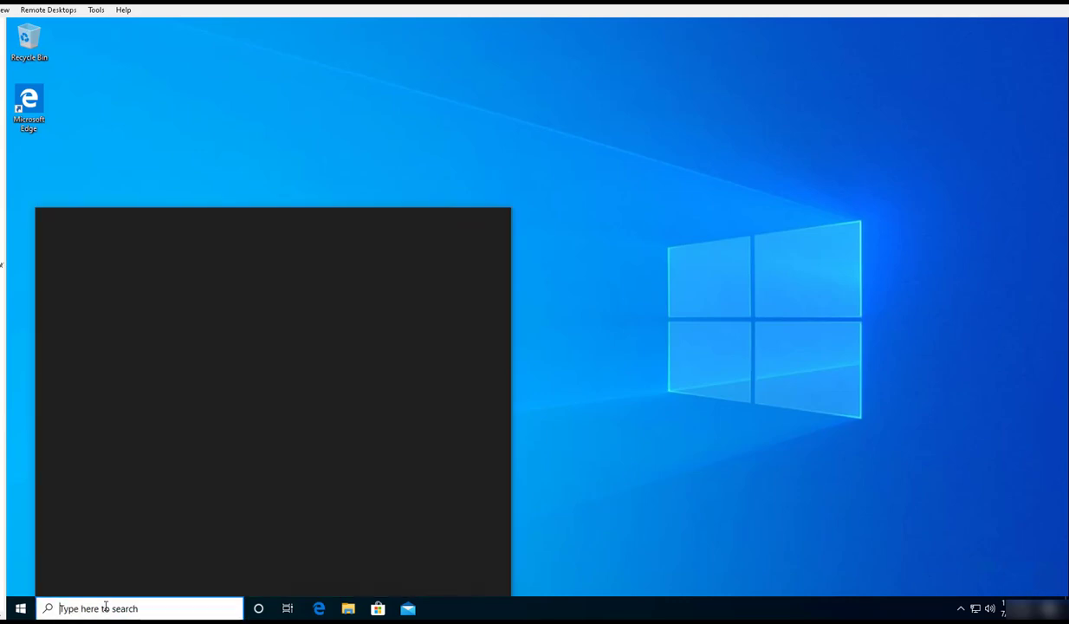
pyautogui.write('contr')
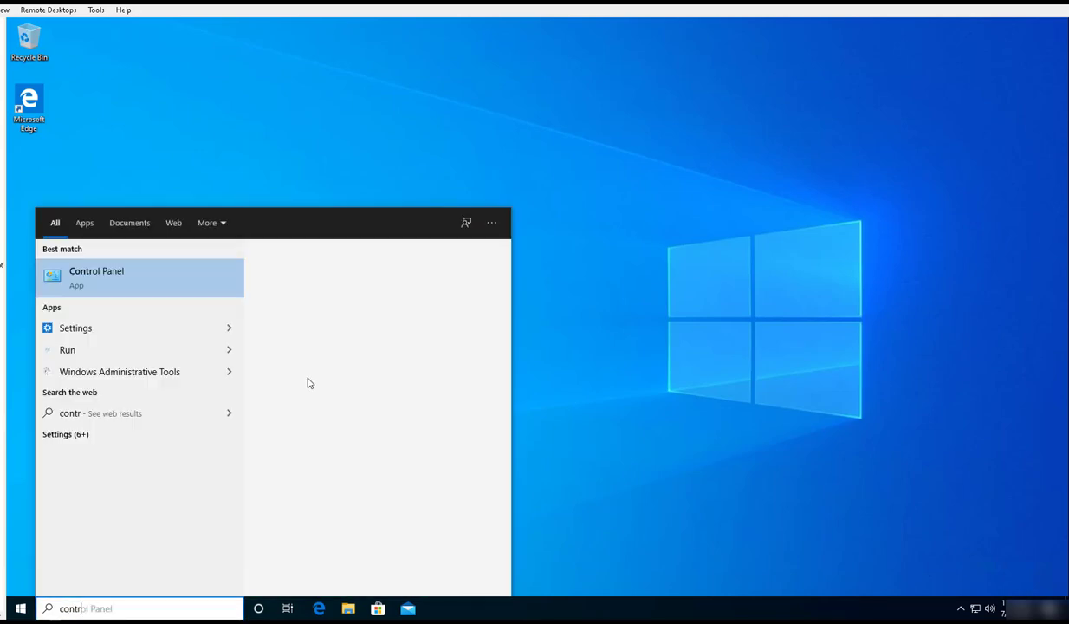
pyautogui.click(181, 281)
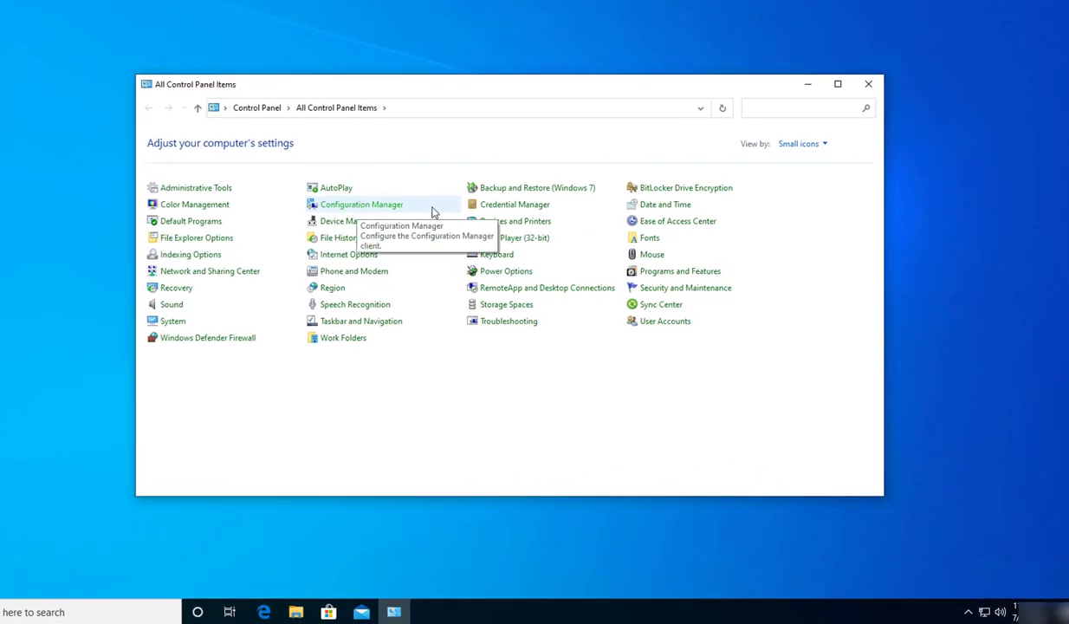
# Step: Run the Machine Policy Retrieval & Evaluation Cycle from the Configuration Manager client's Actions and confirm
pyautogui.click(433, 212)
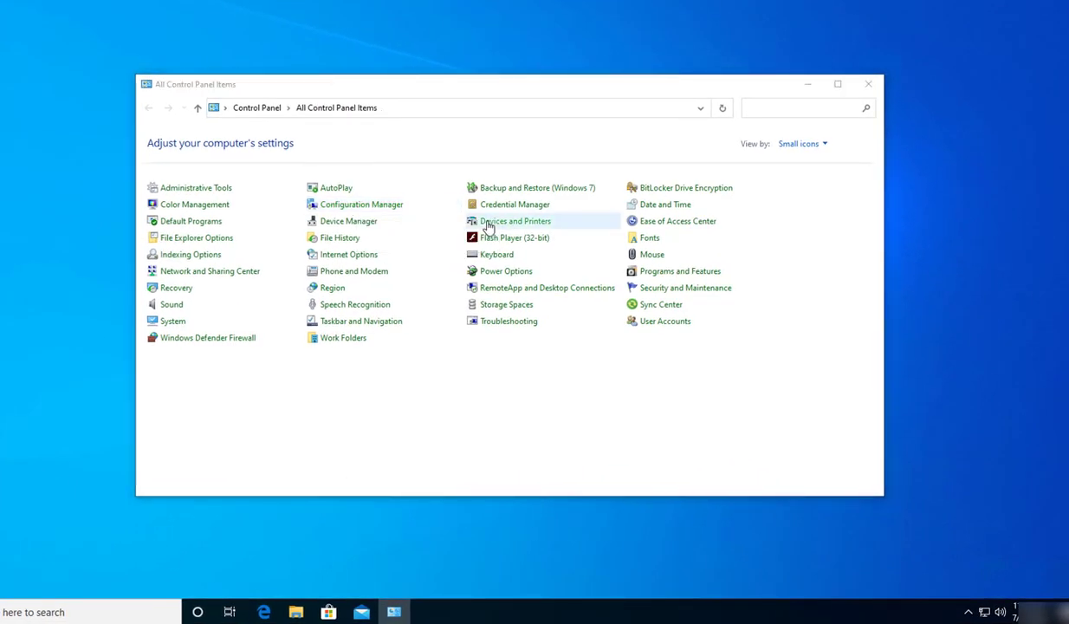
pyautogui.click(227, 130)
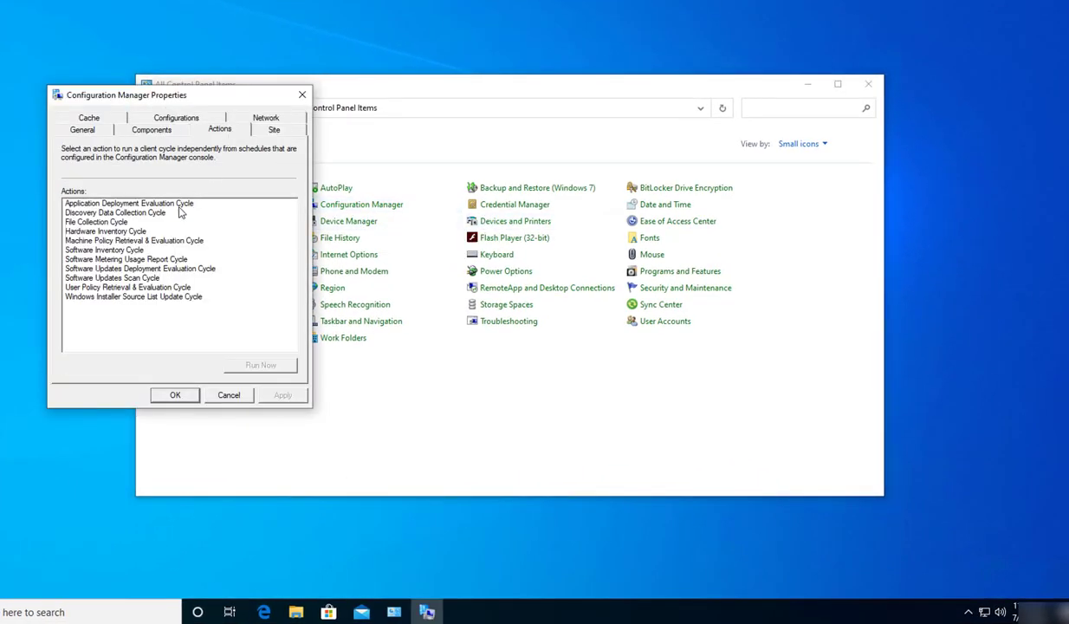
pyautogui.click(148, 240)
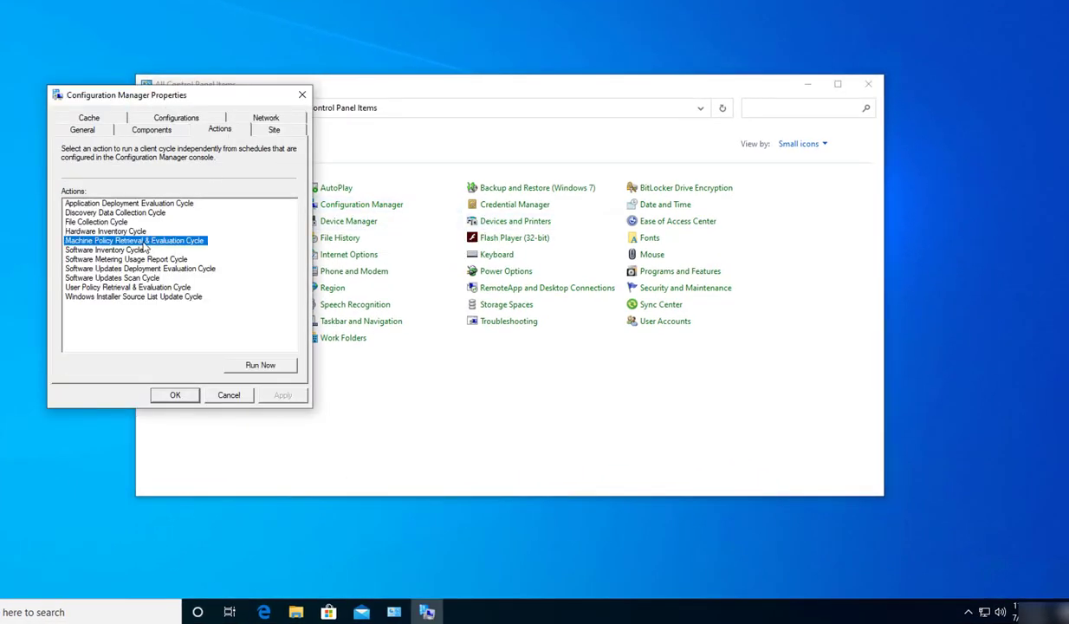
pyautogui.click(270, 366)
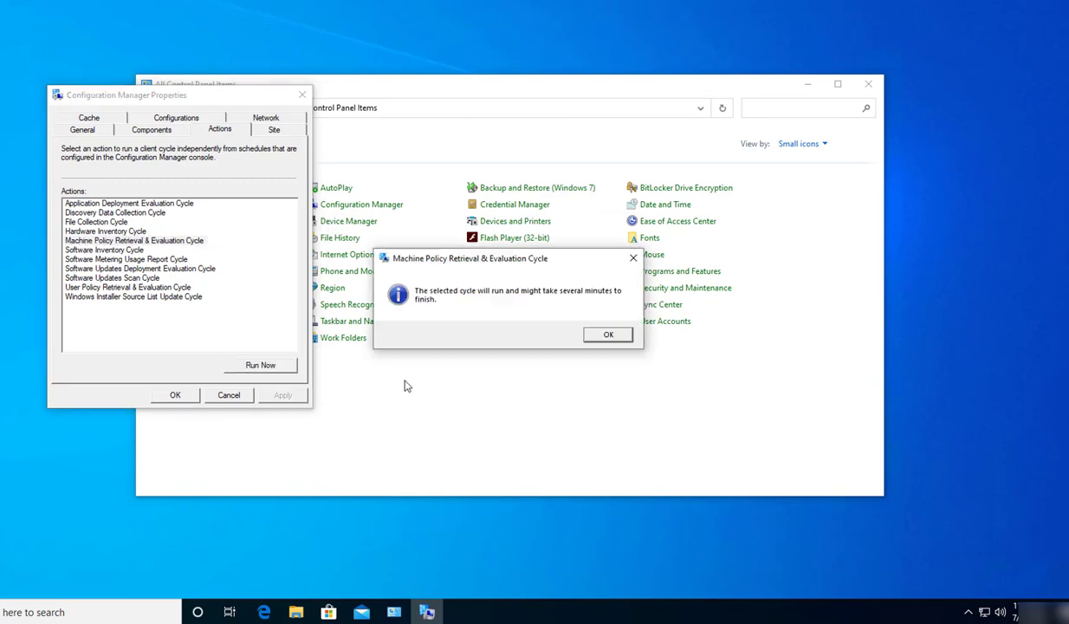
pyautogui.click(594, 327)
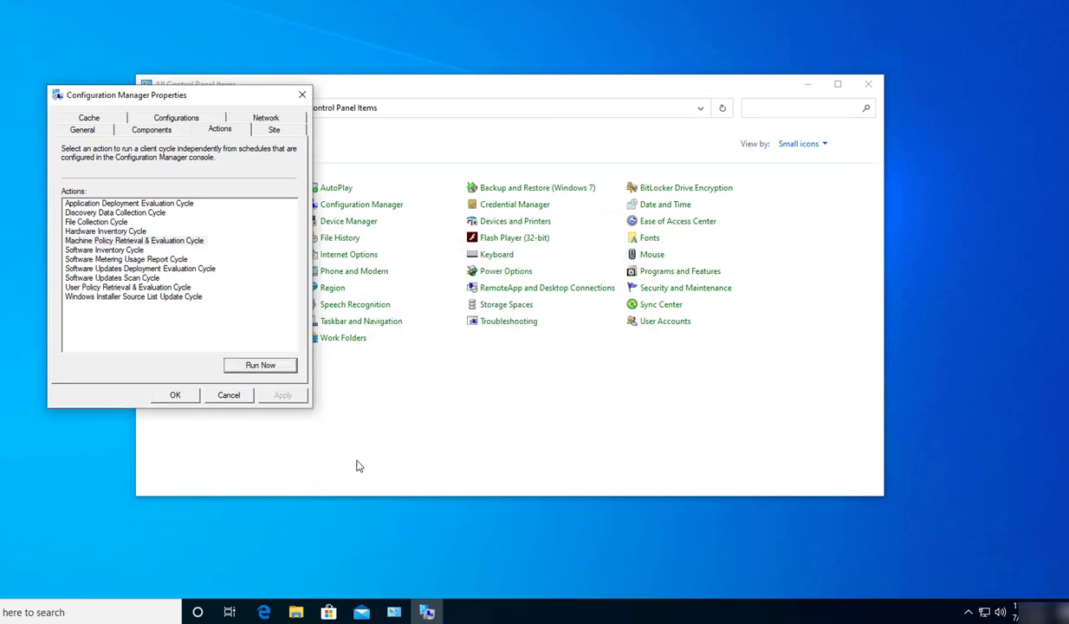
# Step: Launch Software Center by searching 'soft' in the Start menu
pyautogui.click(107, 613)
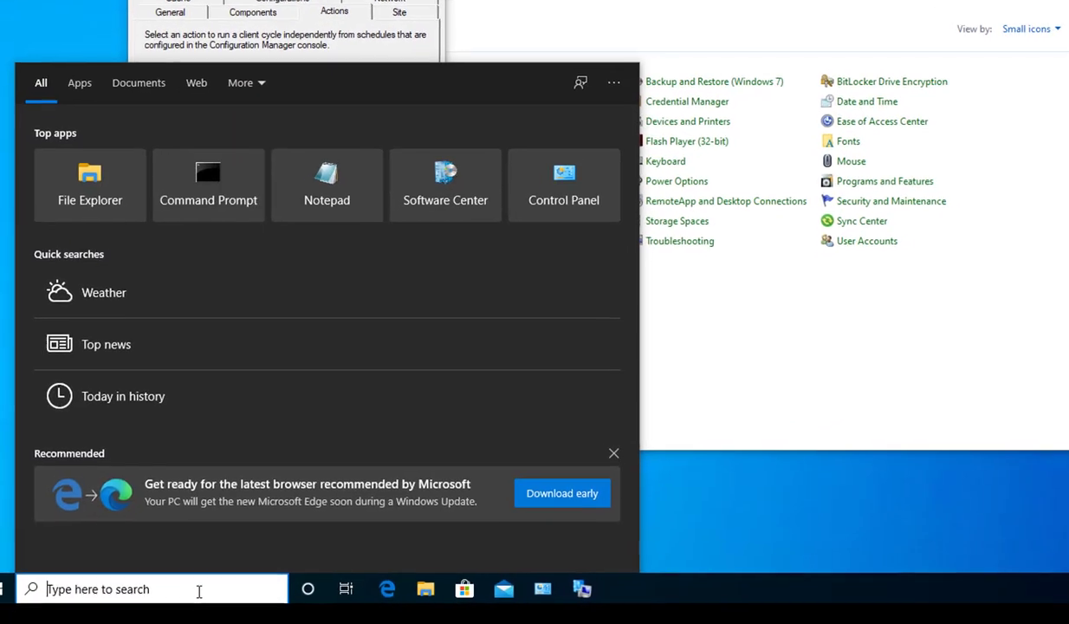
pyautogui.write('soft')
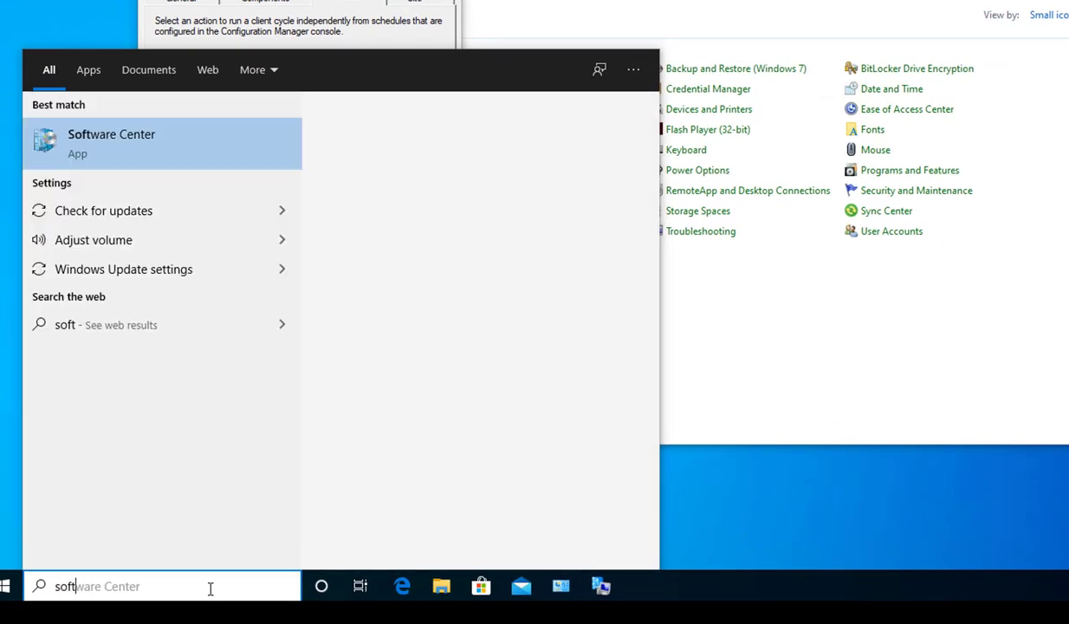
pyautogui.click(474, 149)
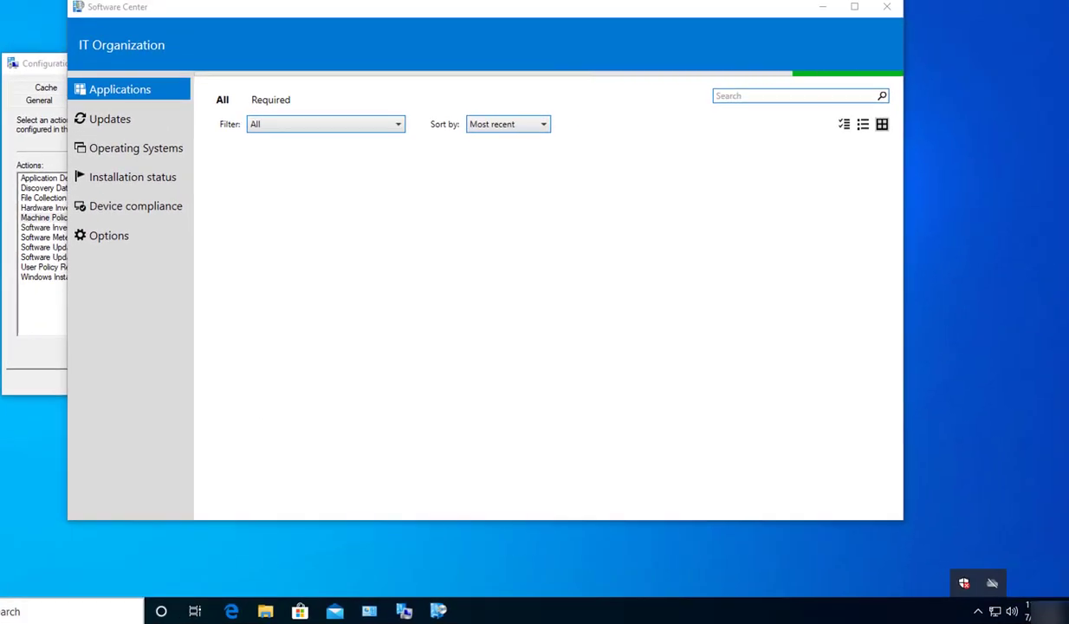
# Step: Dismiss a 'control' search and view Software Center's Updates page, which shows no items
pyautogui.press('super')
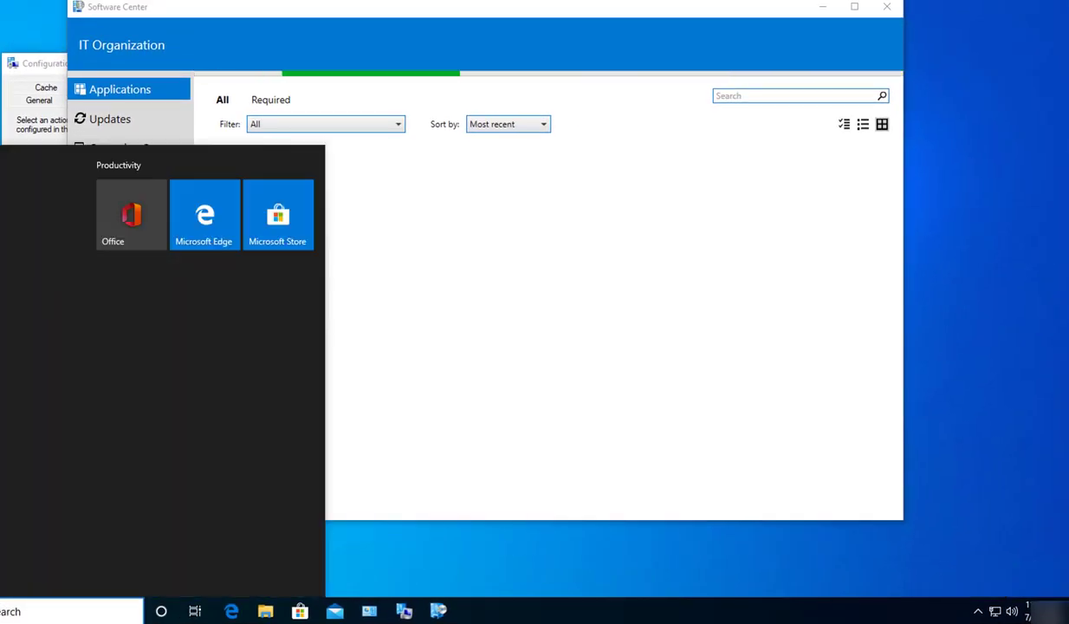
pyautogui.click(57, 606)
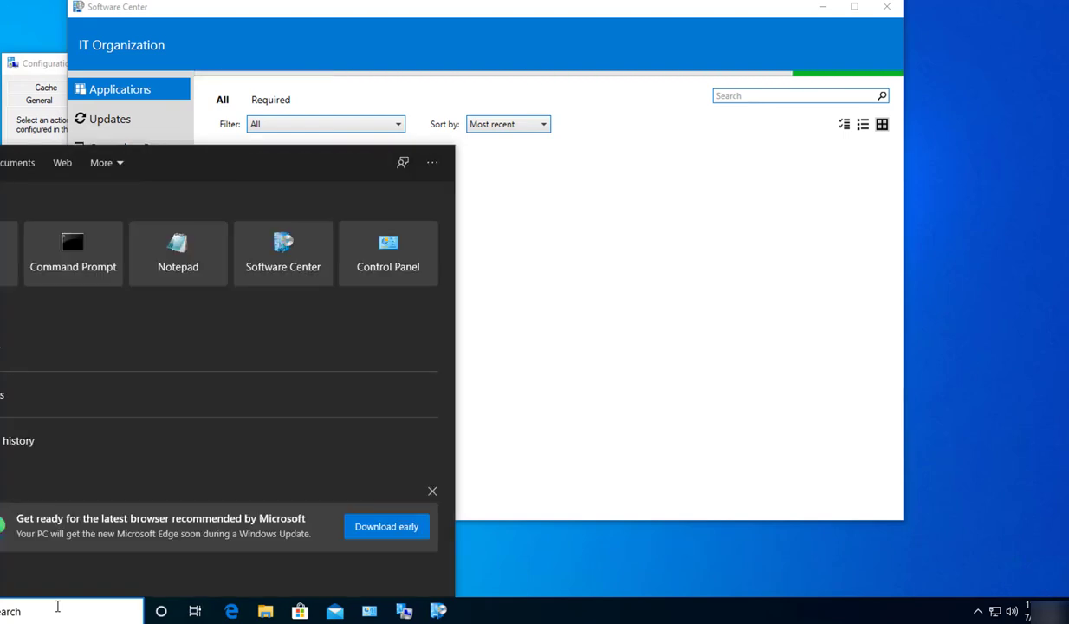
pyautogui.write('control')
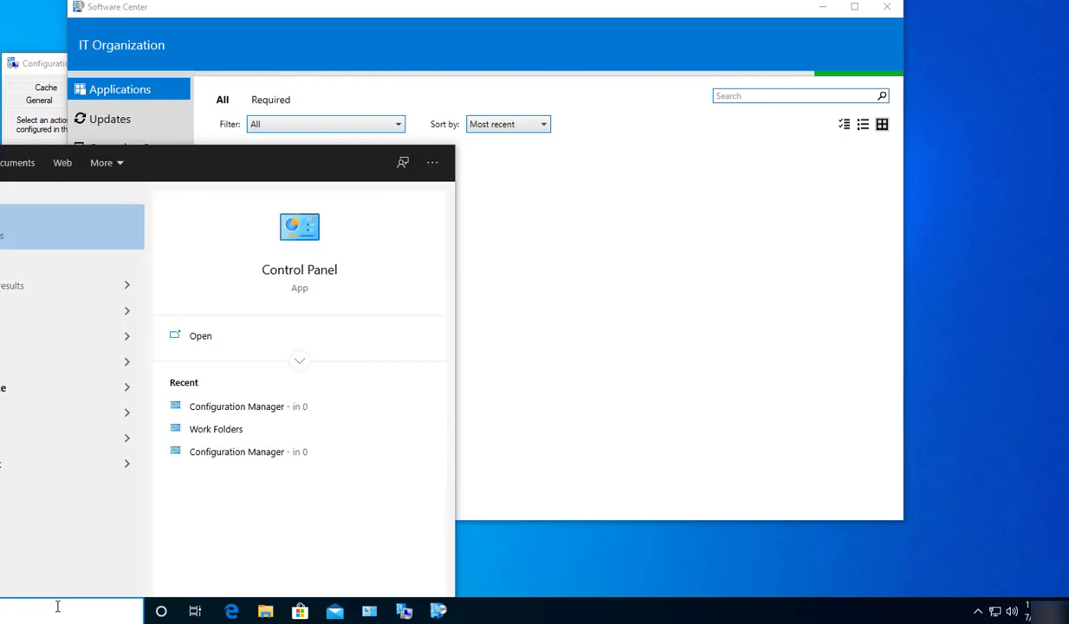
pyautogui.click(563, 55)
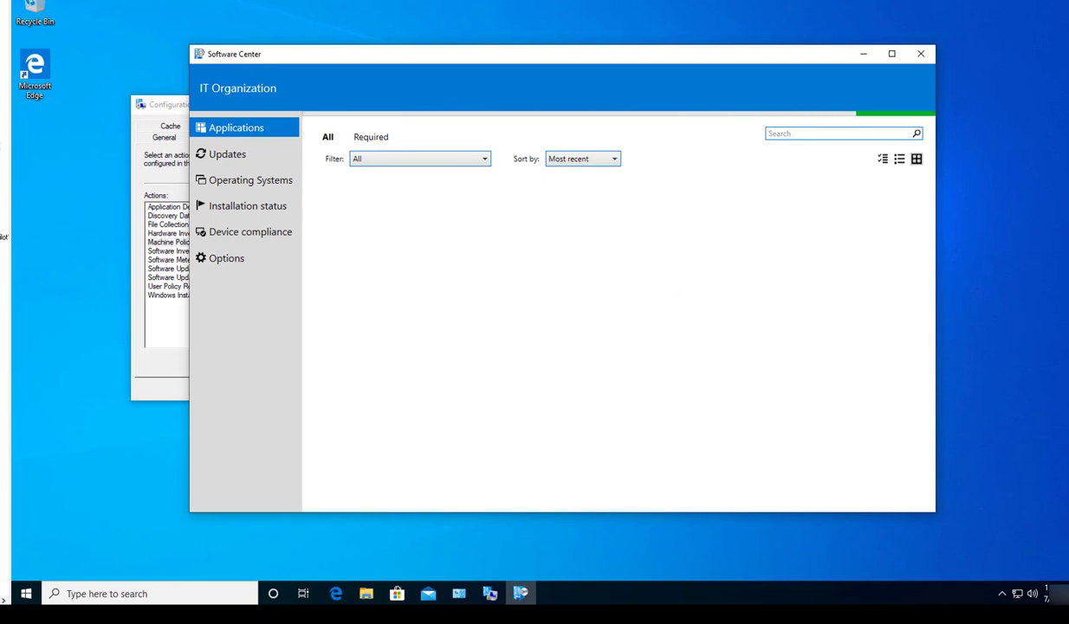
pyautogui.click(235, 155)
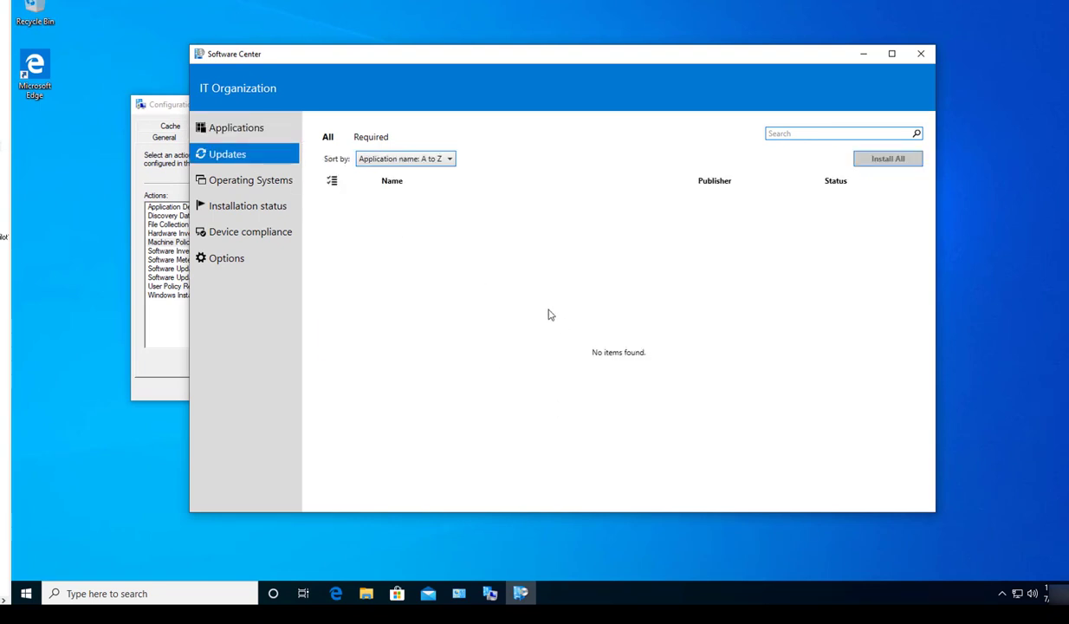
# Step: Go back to the Applications list and open the new Citrix Workspace1912 application's details to install it
pyautogui.click(238, 130)
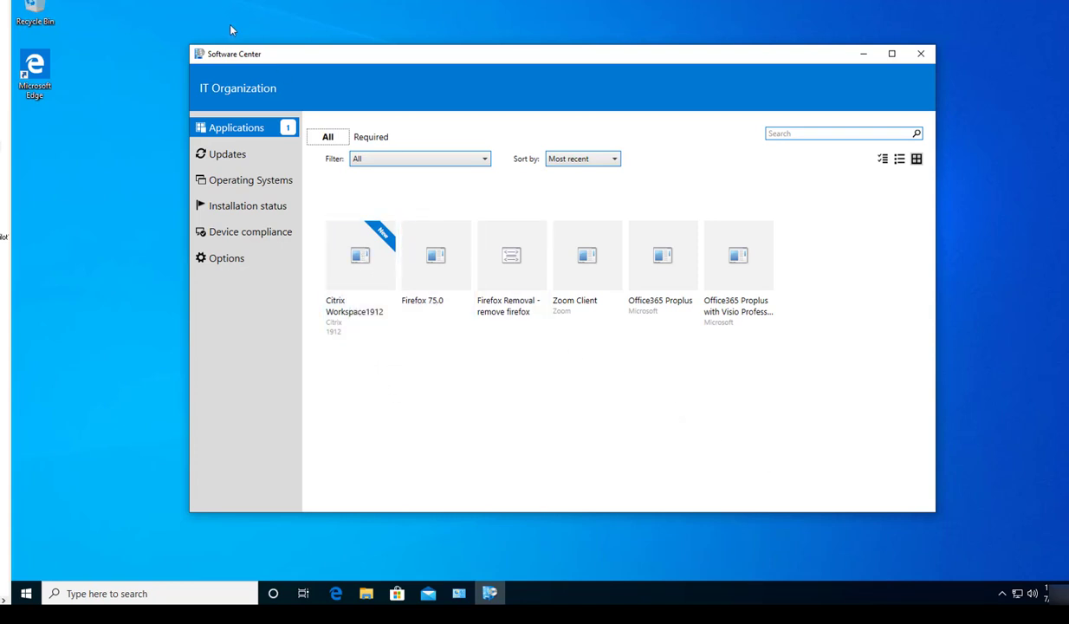
pyautogui.click(366, 265)
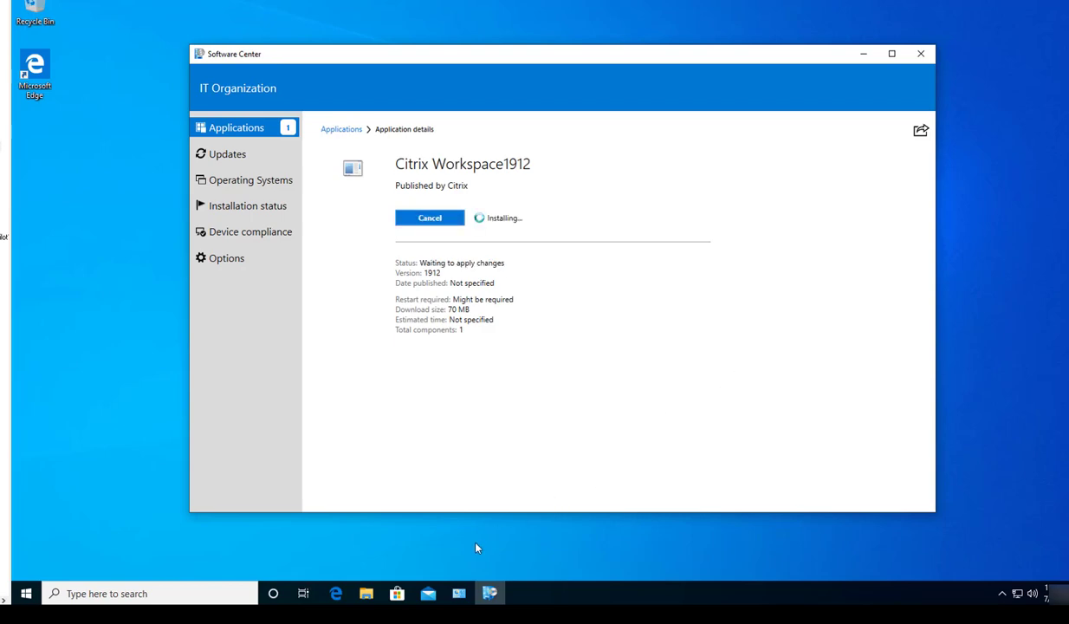
# Step: Open the C:\Windows\ccmcache folder in File Explorer, granting access when prompted
pyautogui.click(367, 594)
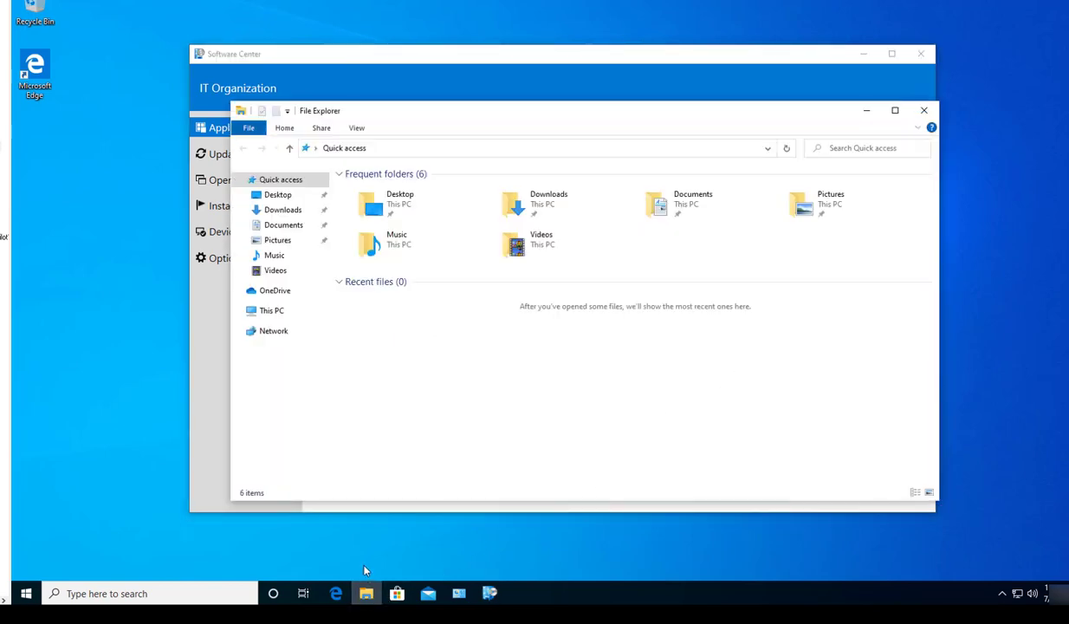
pyautogui.click(274, 311)
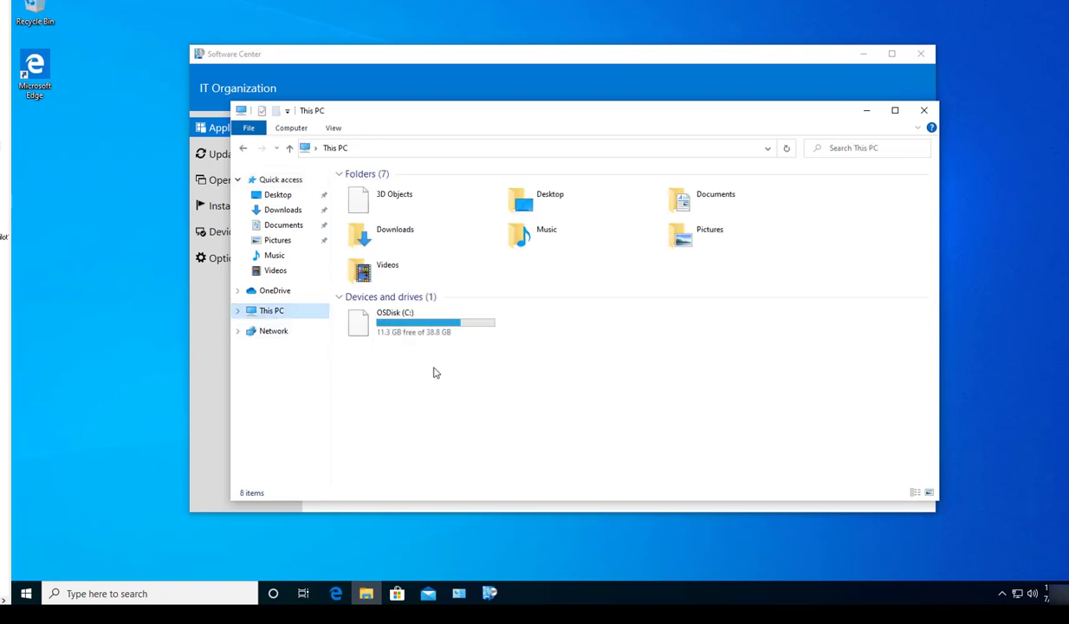
pyautogui.doubleClick(421, 334)
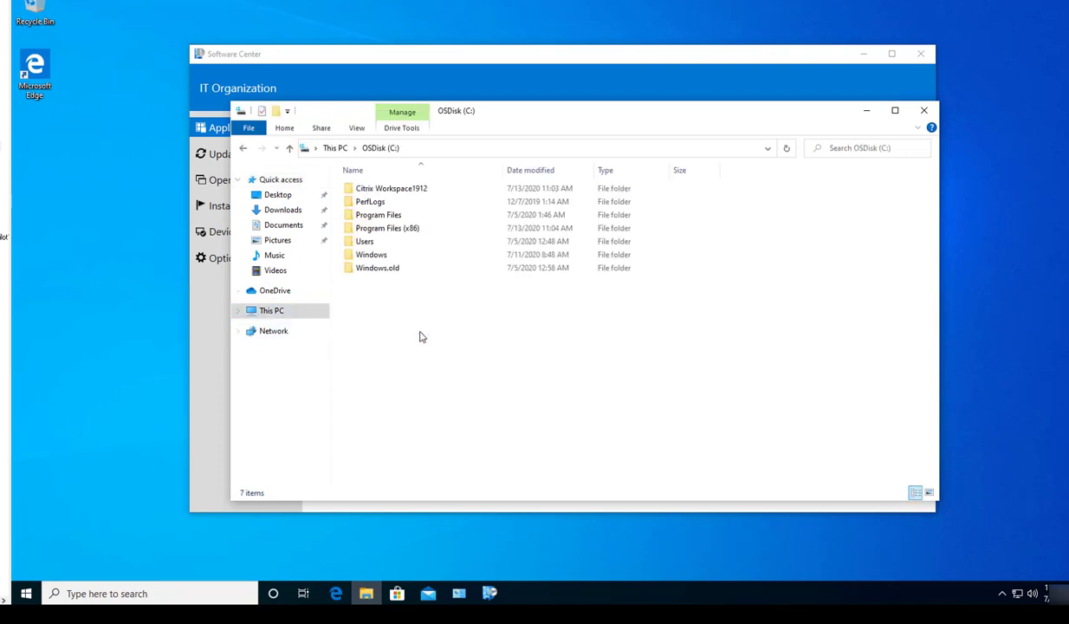
pyautogui.doubleClick(369, 255)
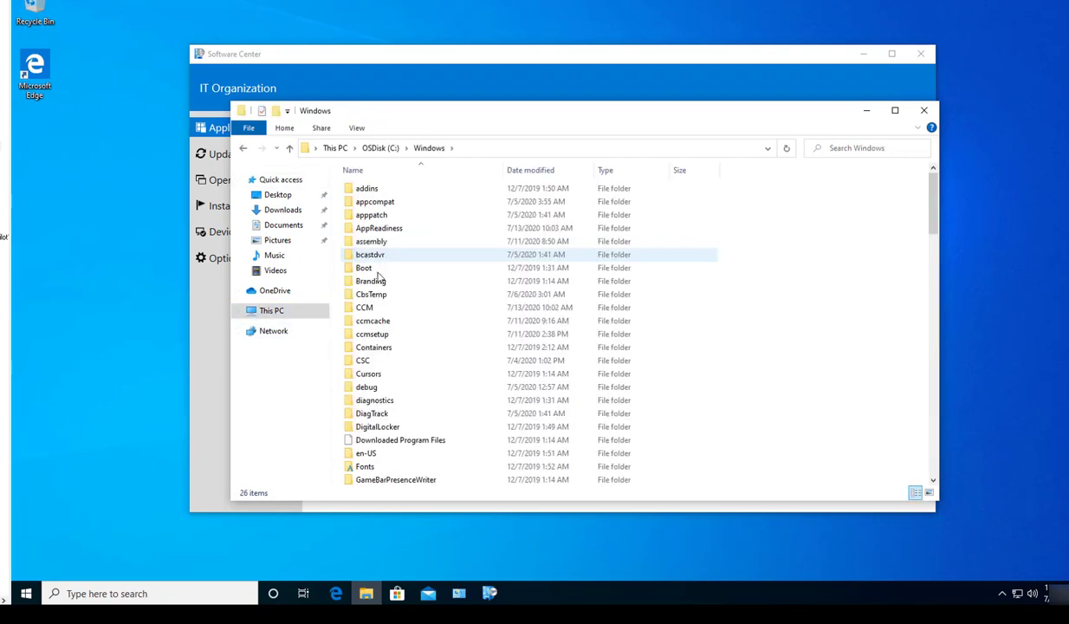
pyautogui.doubleClick(378, 324)
pyautogui.click(579, 303)
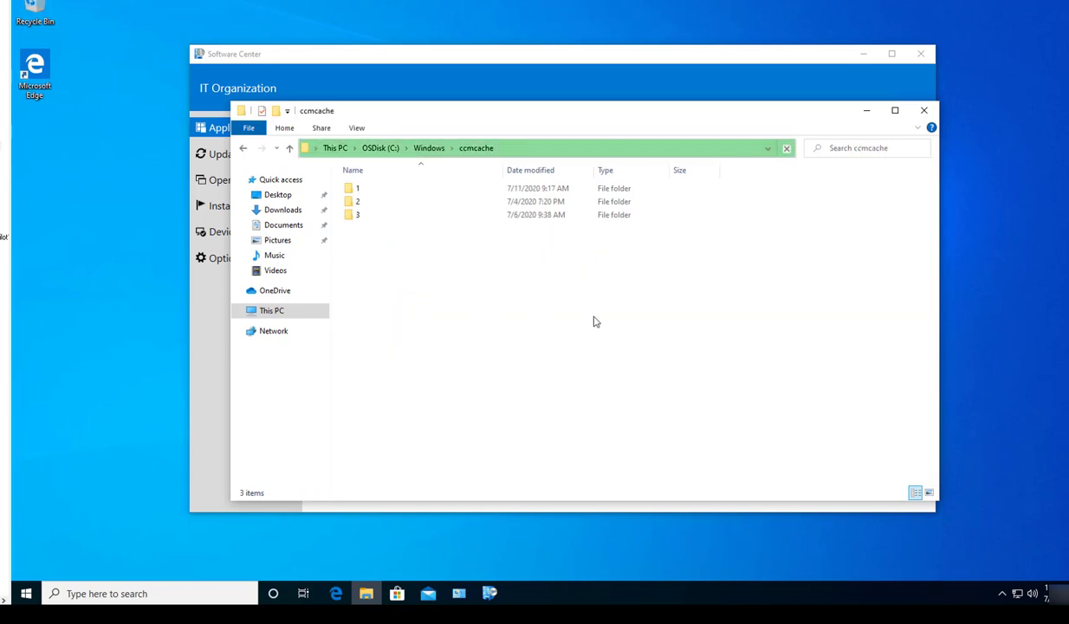
# Step: Browse the ccmcache subfolders 1 and 2.BDRTEMP and refresh the listing to watch the Citrix download arrive
pyautogui.doubleClick(472, 195)
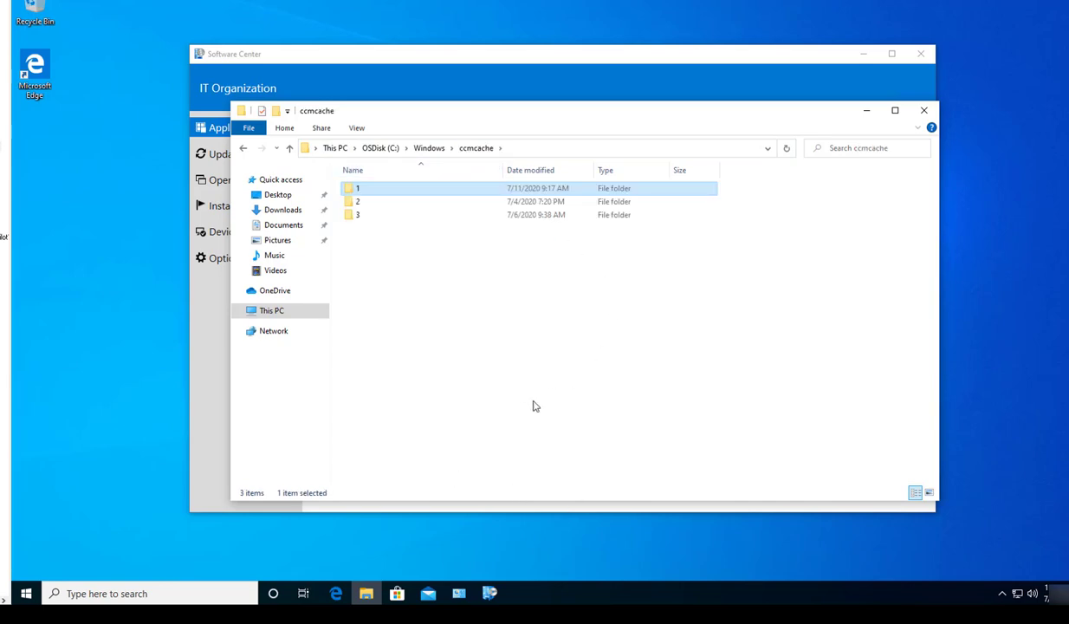
pyautogui.click(866, 110)
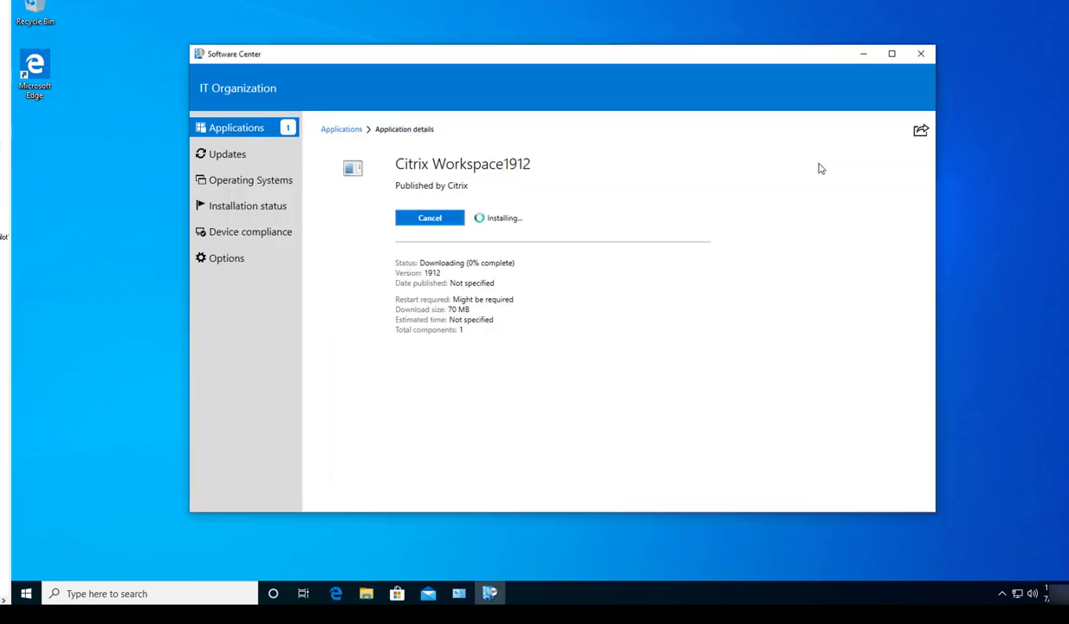
pyautogui.click(366, 593)
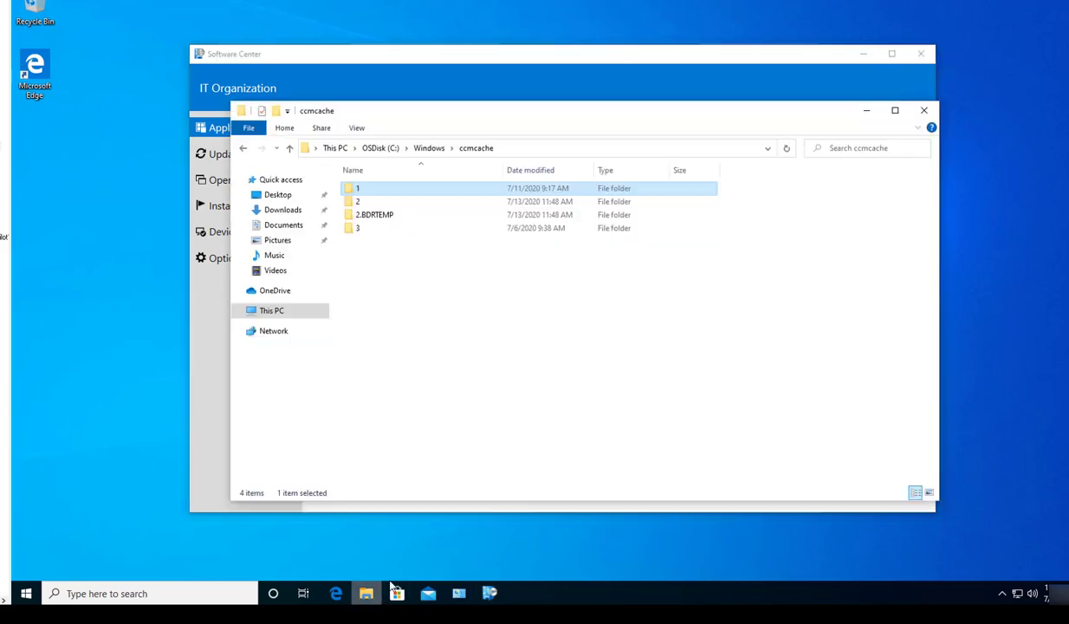
pyautogui.click(385, 219)
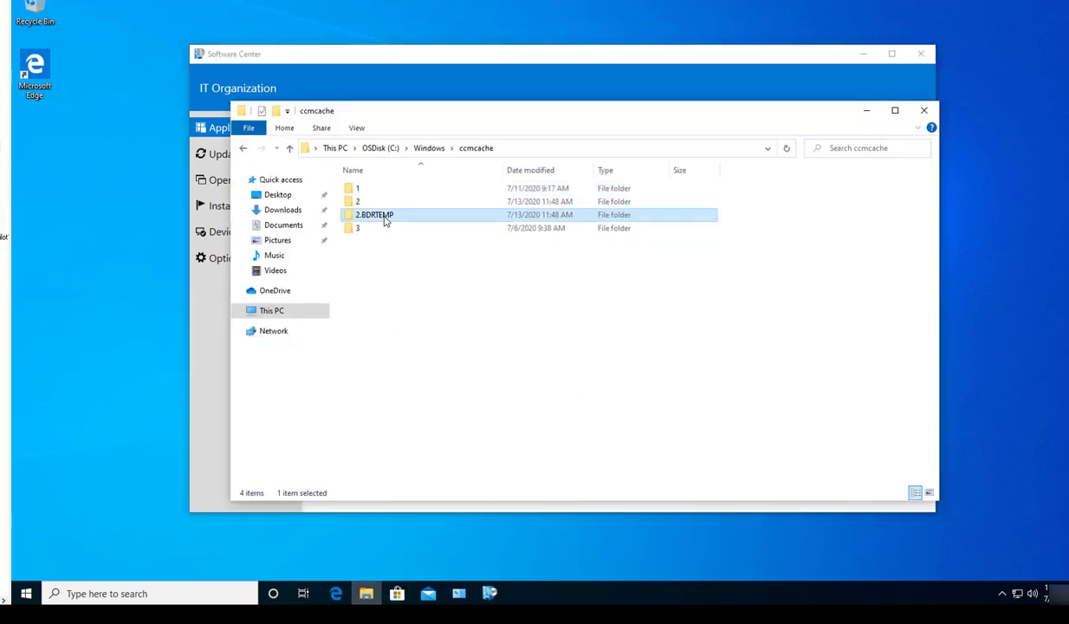
pyautogui.press('Return')
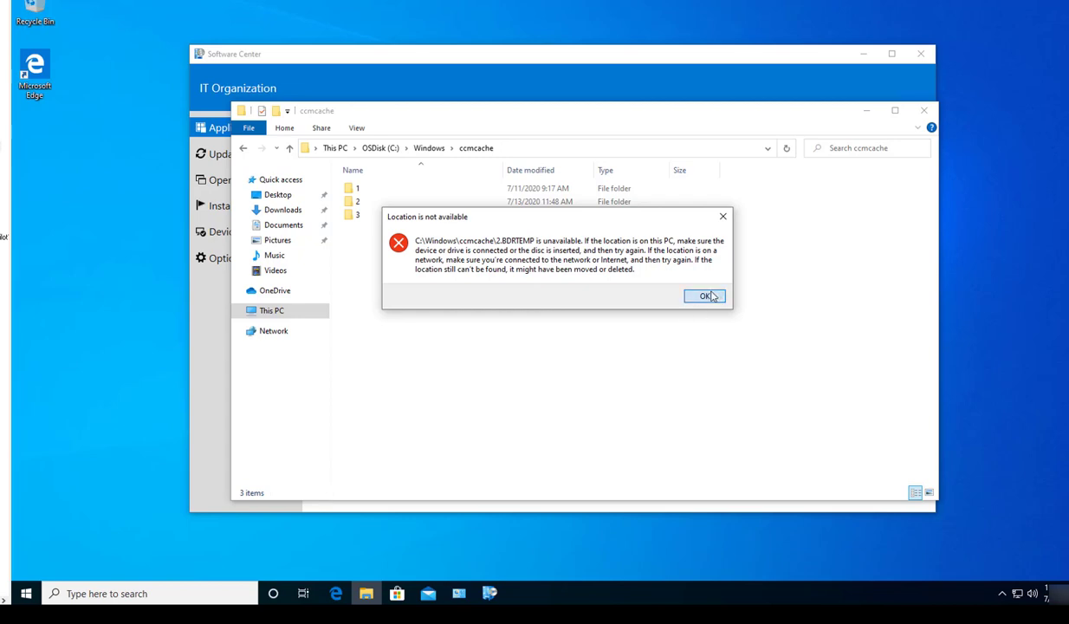
pyautogui.click(702, 295)
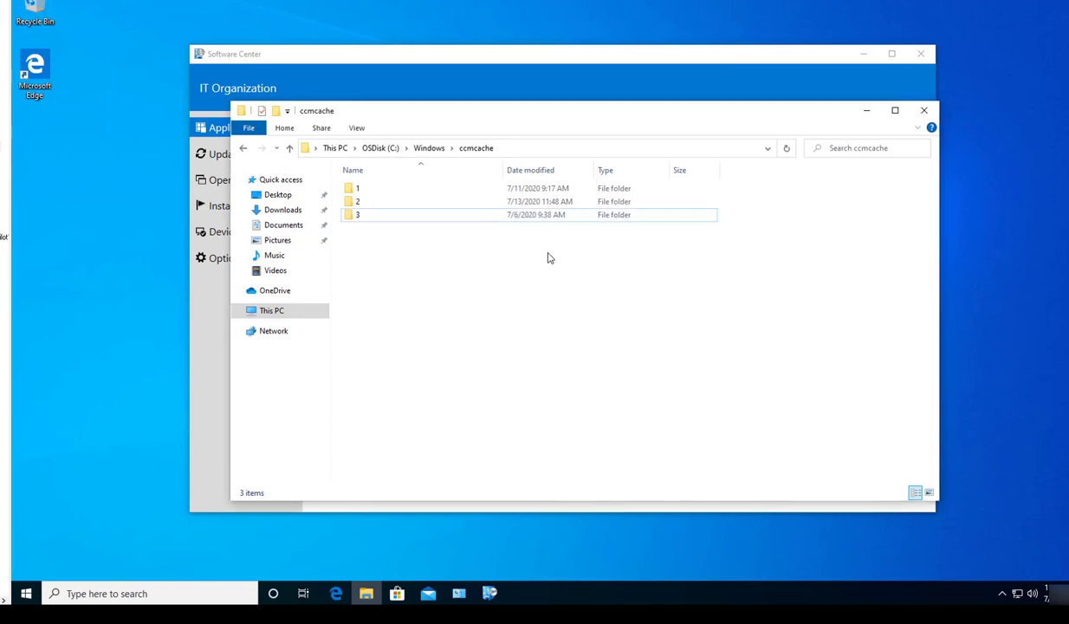
pyautogui.doubleClick(423, 189)
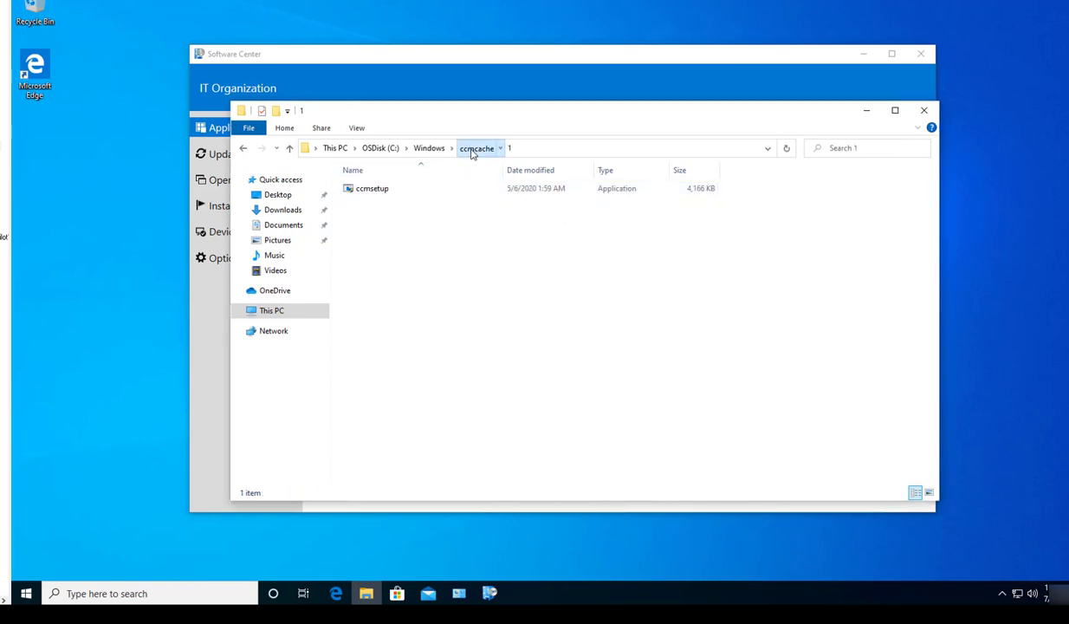
pyautogui.click(459, 150)
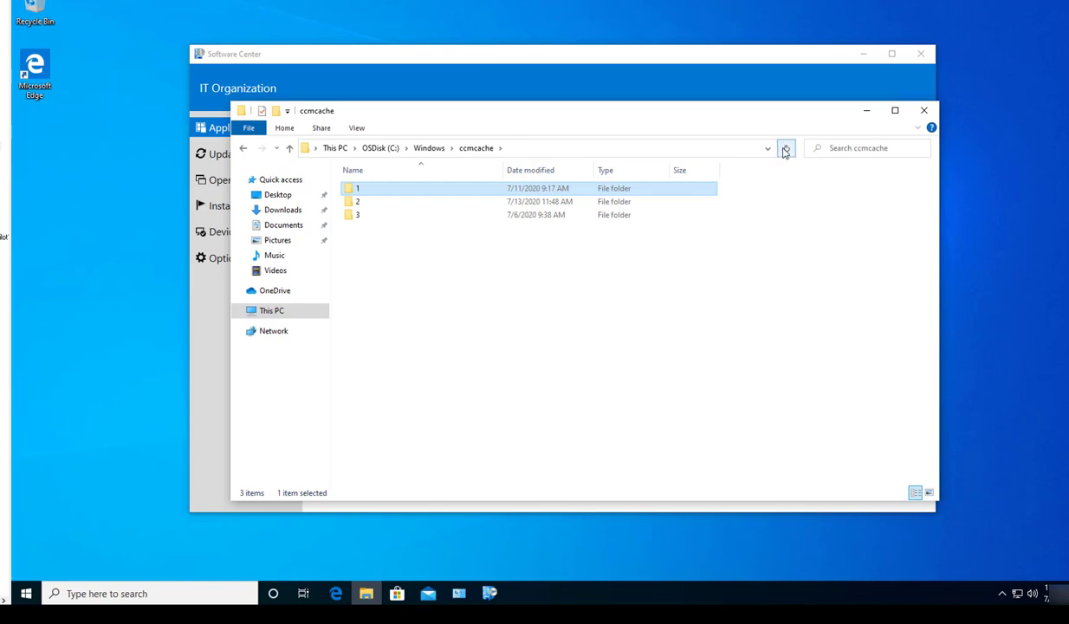
pyautogui.click(785, 148)
pyautogui.click(207, 394)
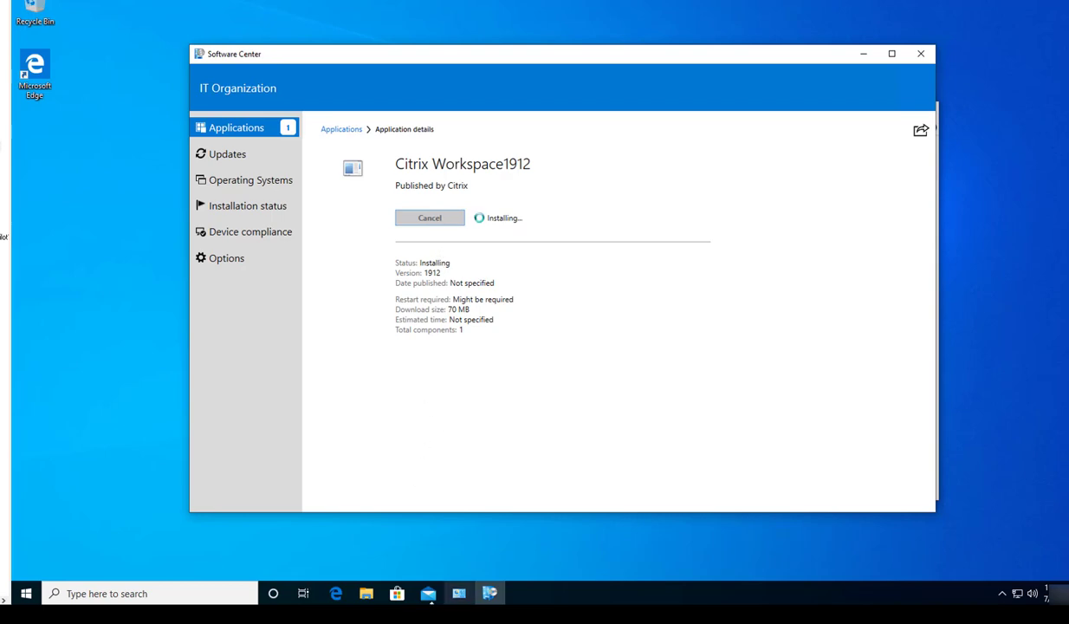
# Step: Refresh ccmcache and inspect folder 2, which holds the CitrixWorkspaceApp installer, config and Install files
pyautogui.click(365, 593)
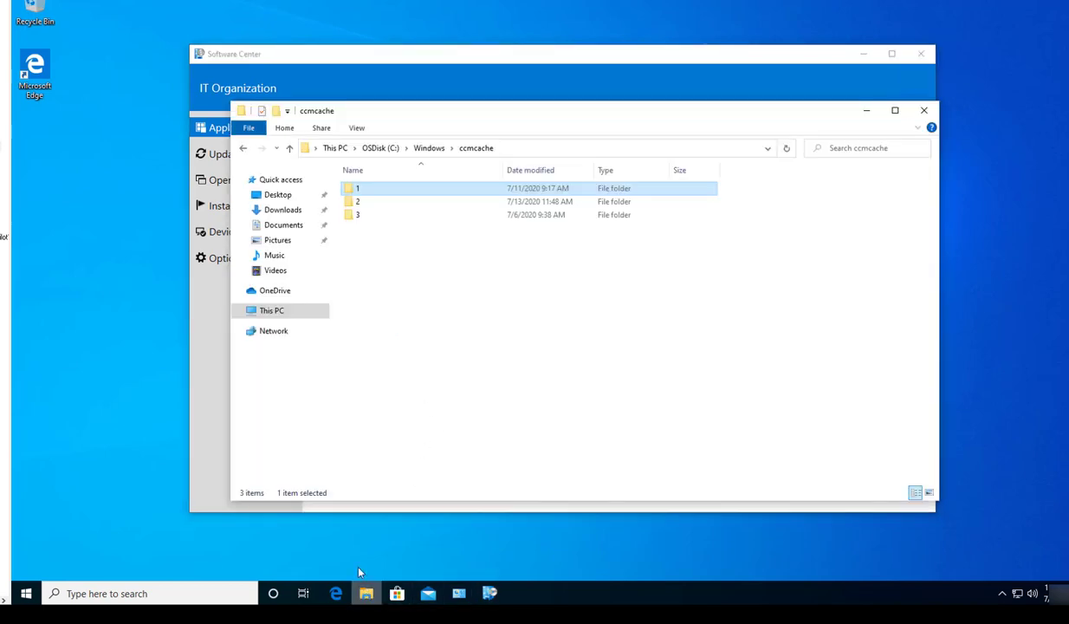
pyautogui.click(783, 157)
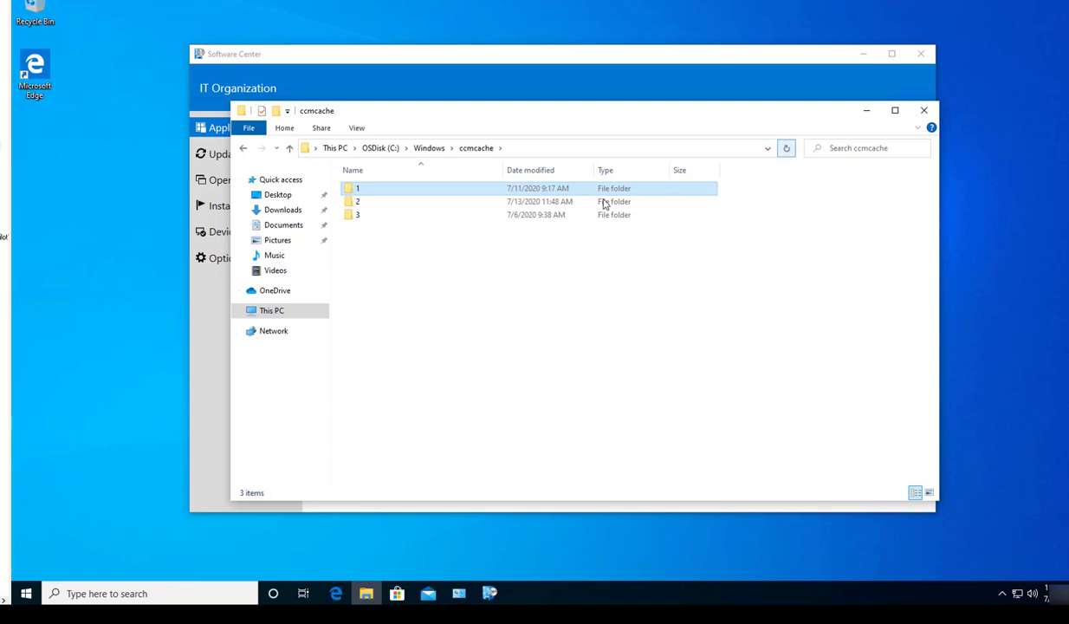
pyautogui.click(555, 202)
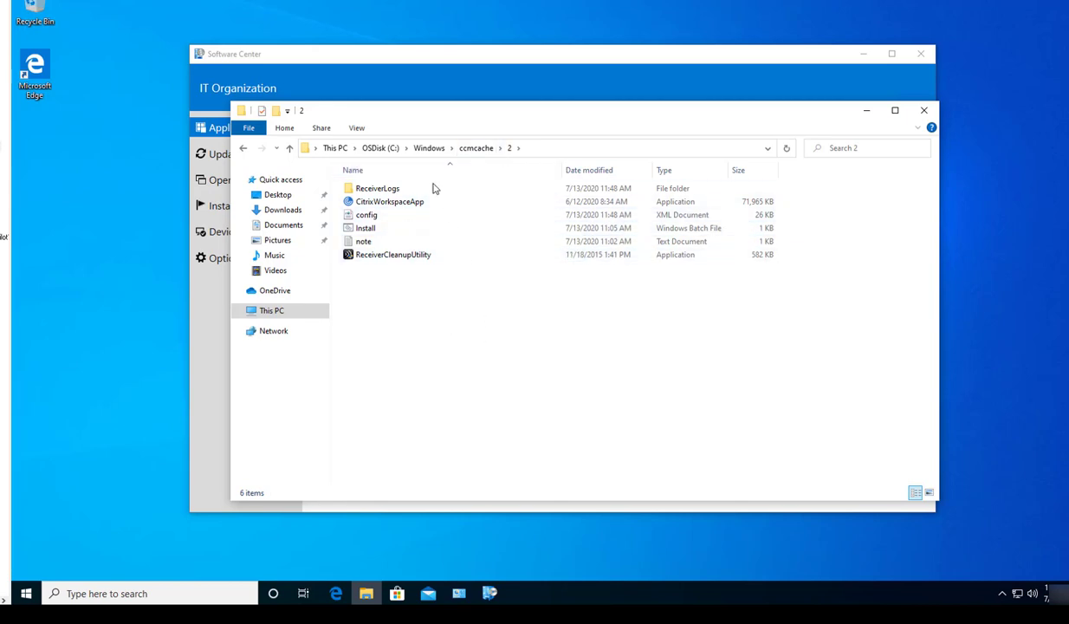
pyautogui.click(477, 147)
pyautogui.click(209, 349)
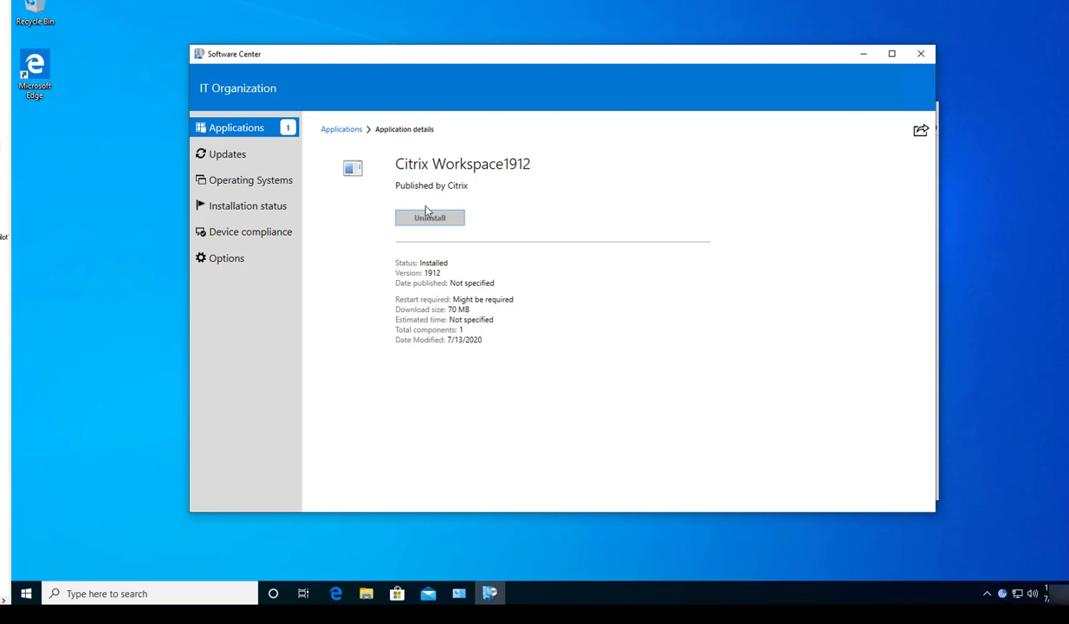
# Step: Launch Citrix Workspace from its system tray icon now that Software Center shows it Installed
pyautogui.click(1003, 594)
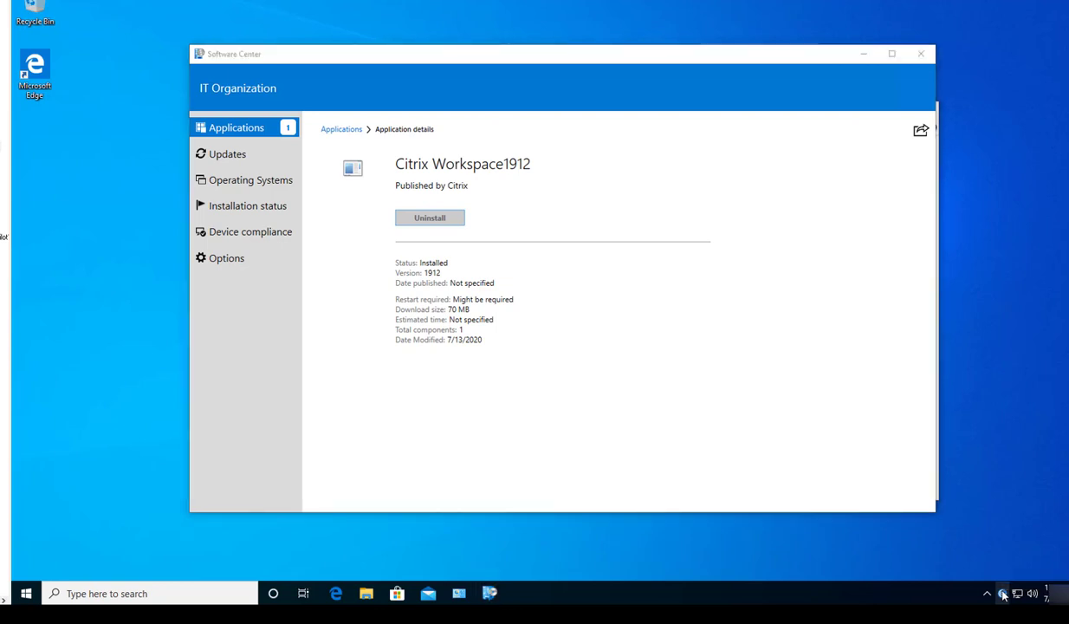